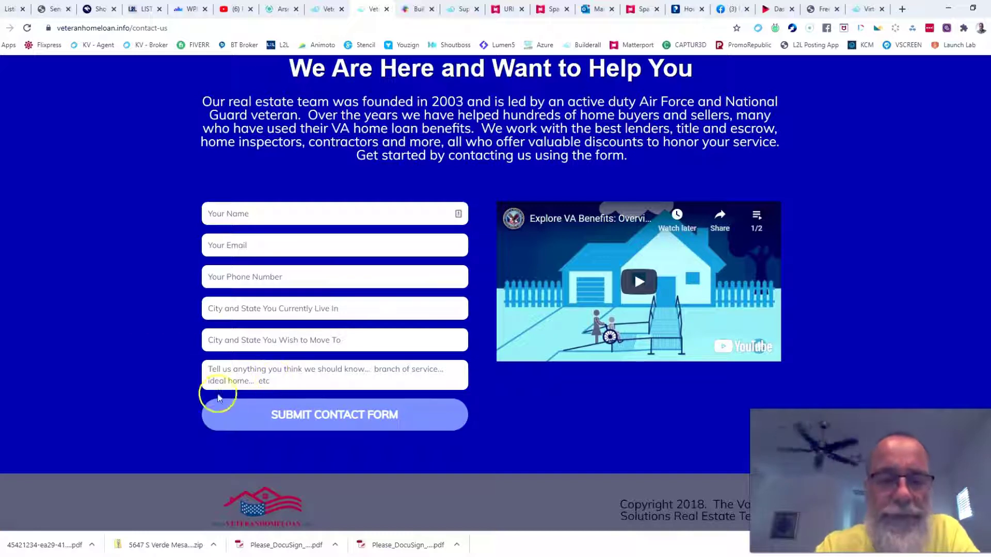
# Scroll back up through the veteranhomeloan.info Contact Us form to review it.
pyautogui.scroll(2, 115, 283)
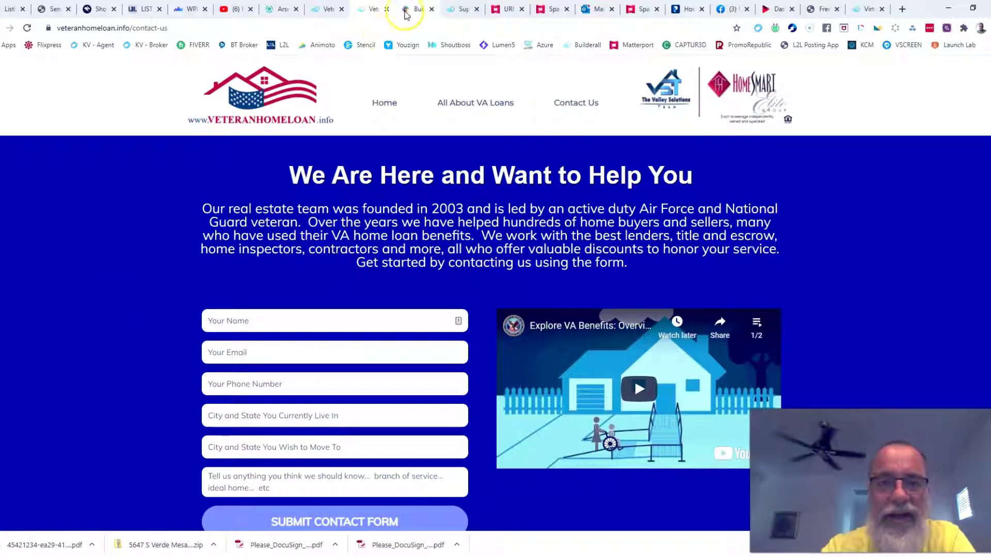
# Scroll through the contact form on the Nichify real estate apply page.
pyautogui.click(413, 8)
pyautogui.scroll(-4, 503, 289)
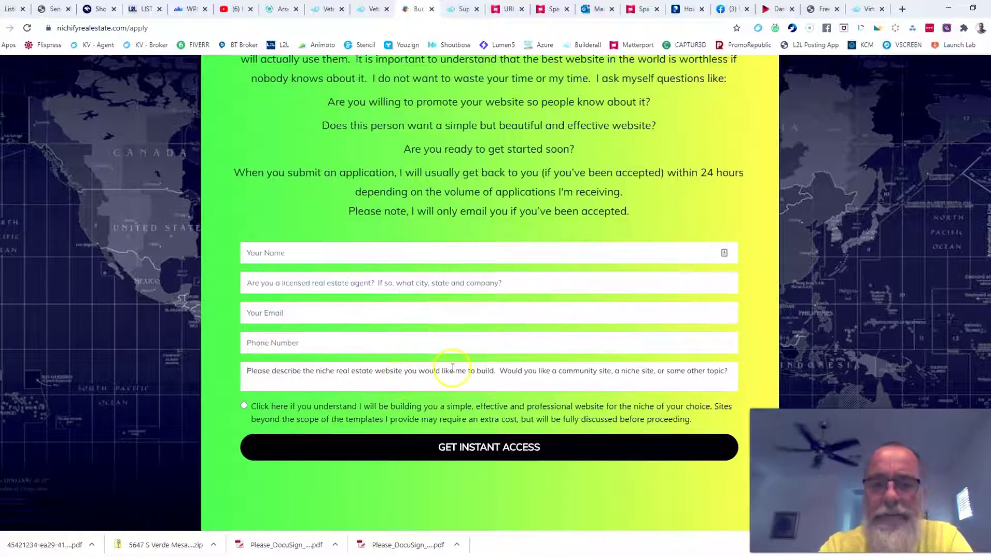
pyautogui.scroll(2, 465, 303)
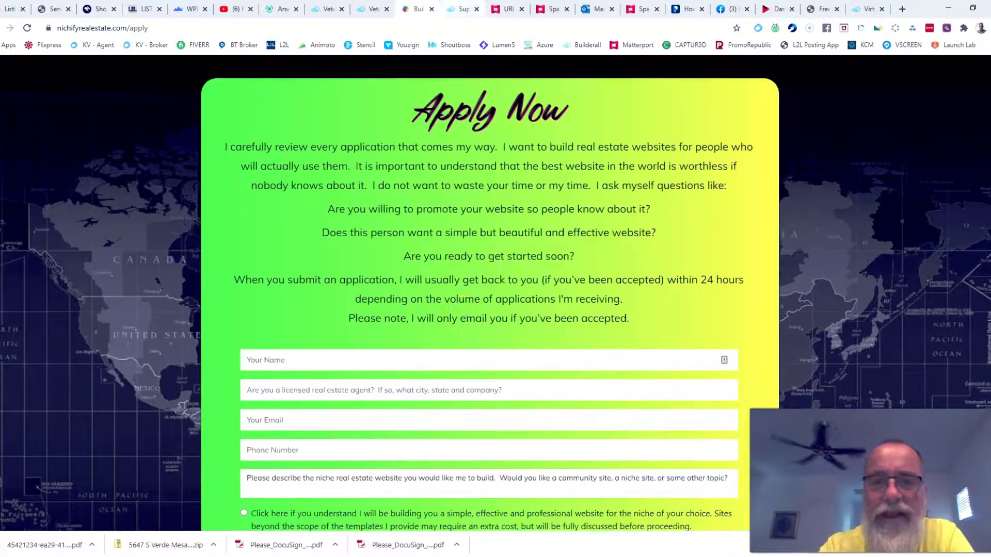
# Review the Superstition Springs contact form, then go to the Builderall office dashboard.
pyautogui.click(463, 9)
pyautogui.scroll(-15, 892, 273)
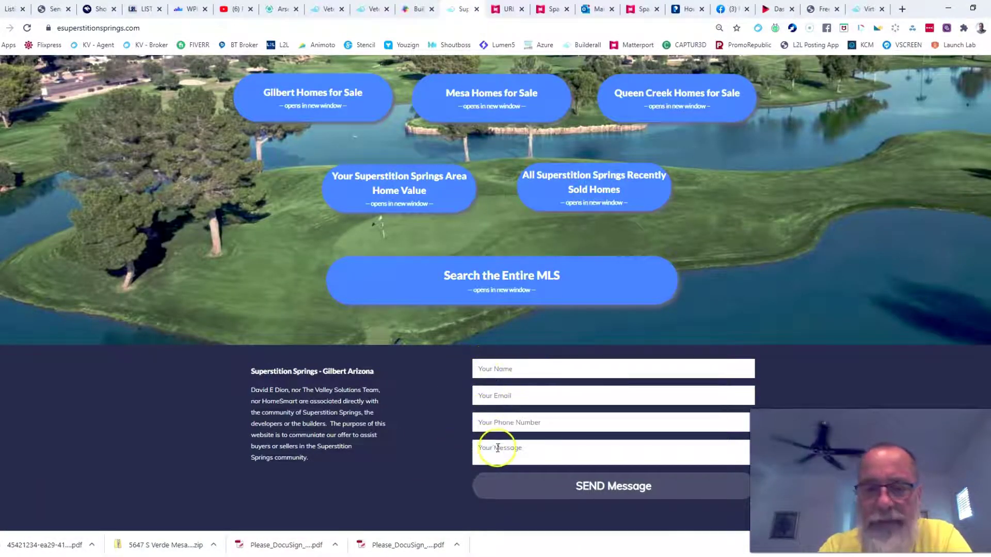
pyautogui.scroll(4, 845, 367)
pyautogui.scroll(10, 843, 368)
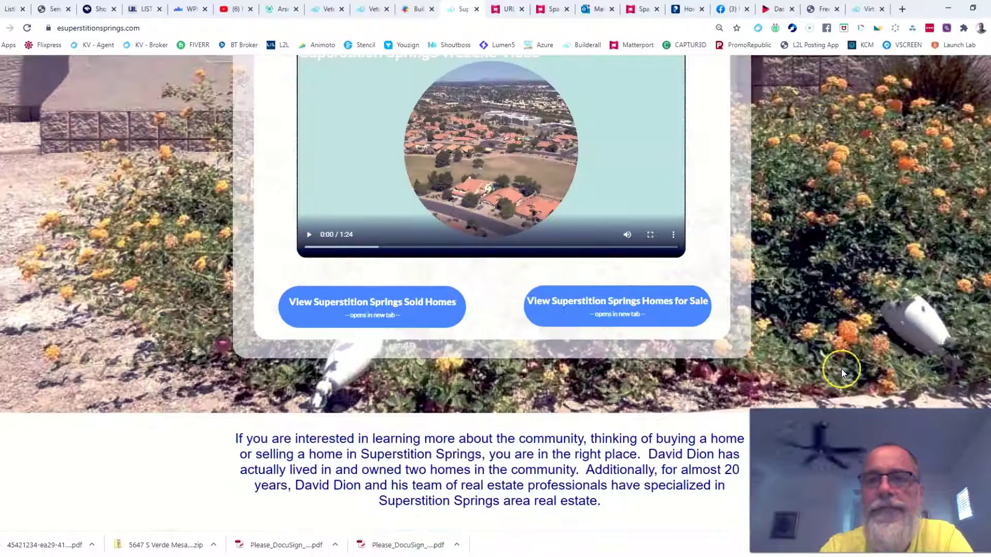
pyautogui.scroll(-7, 841, 370)
pyautogui.scroll(-7, 803, 366)
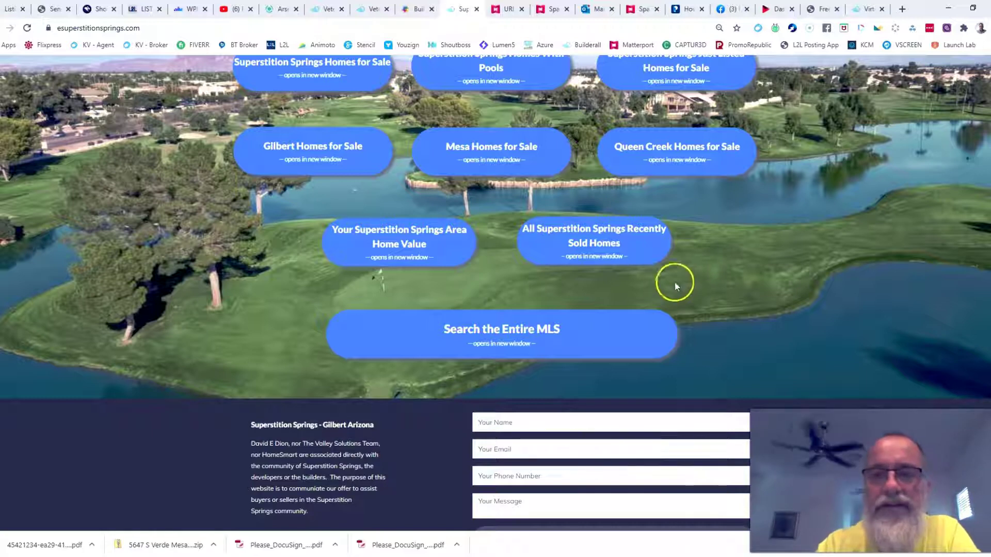
pyautogui.click(867, 9)
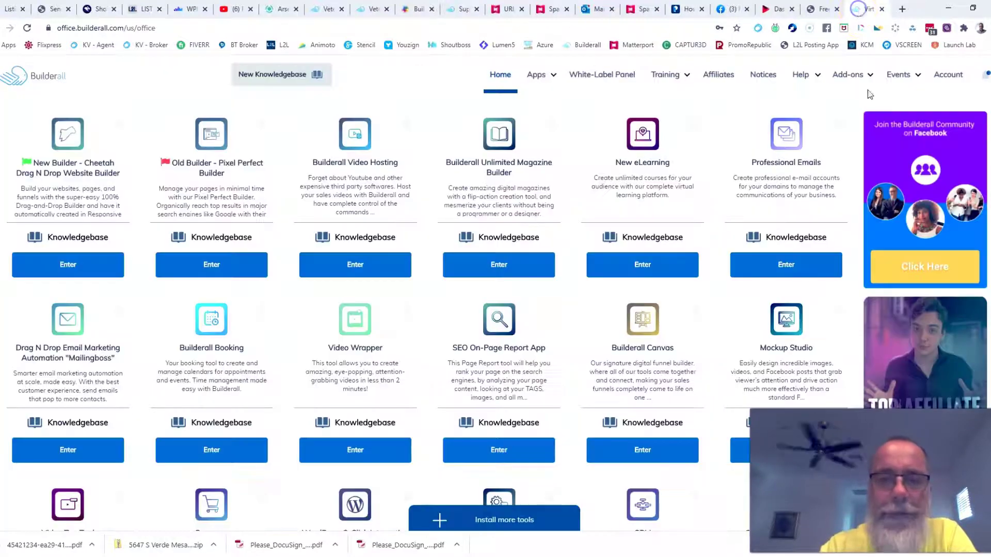
# Enter the Cheetah builder and open PAGE 3 of 'Test Demo for Real Estate' for editing.
pyautogui.click(68, 264)
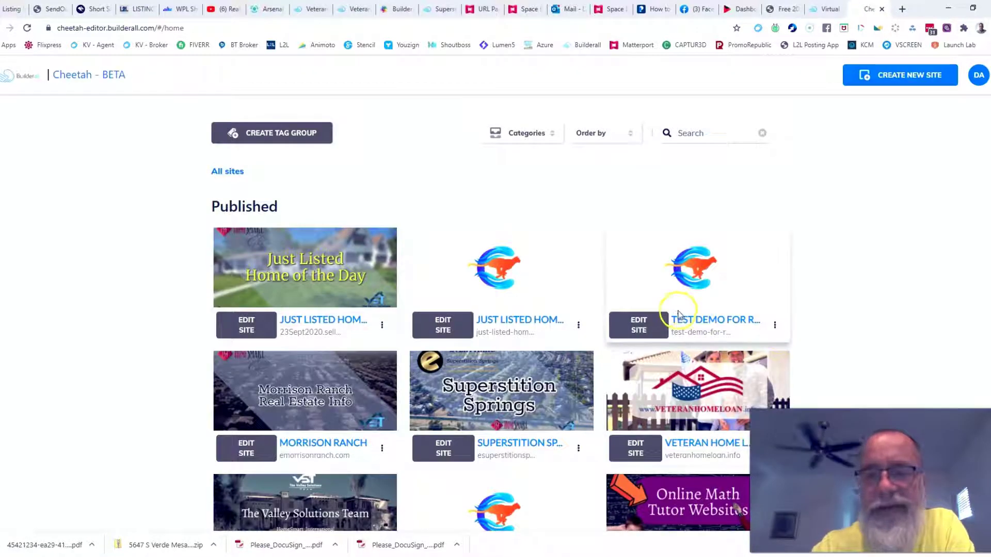
pyautogui.click(645, 325)
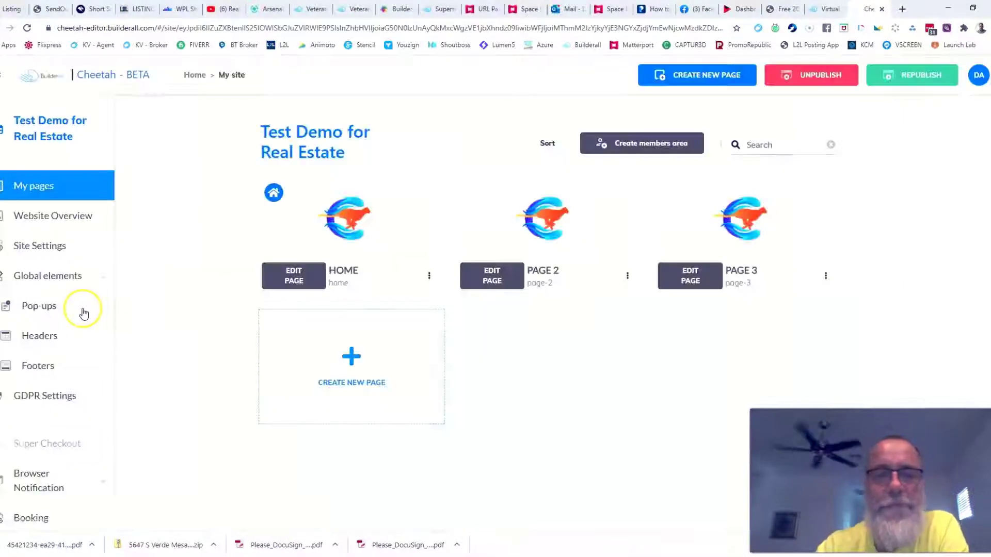
pyautogui.click(694, 274)
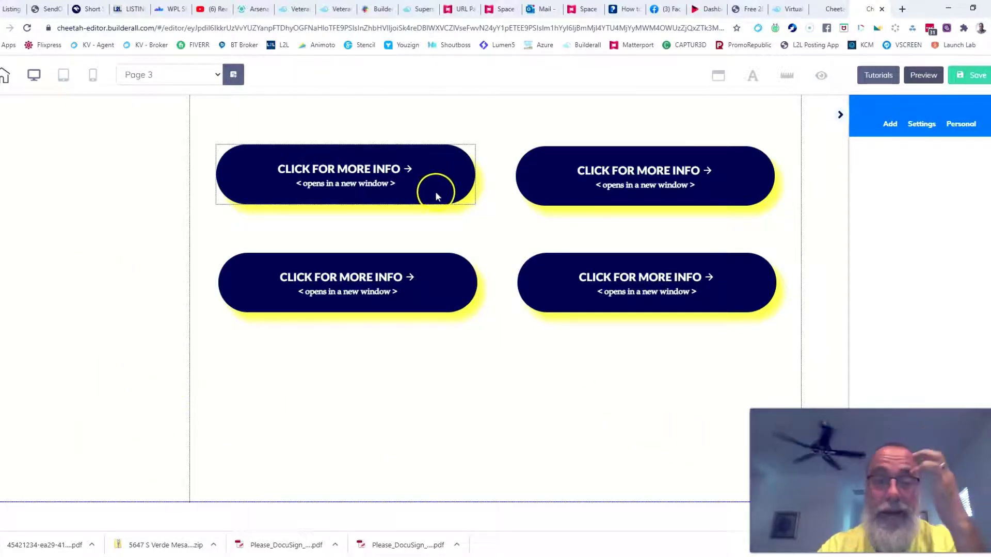
# Move the four CLICK FOR MORE INFO buttons up into two tighter rows.
pyautogui.moveTo(435, 196); pyautogui.dragTo(428, 174)
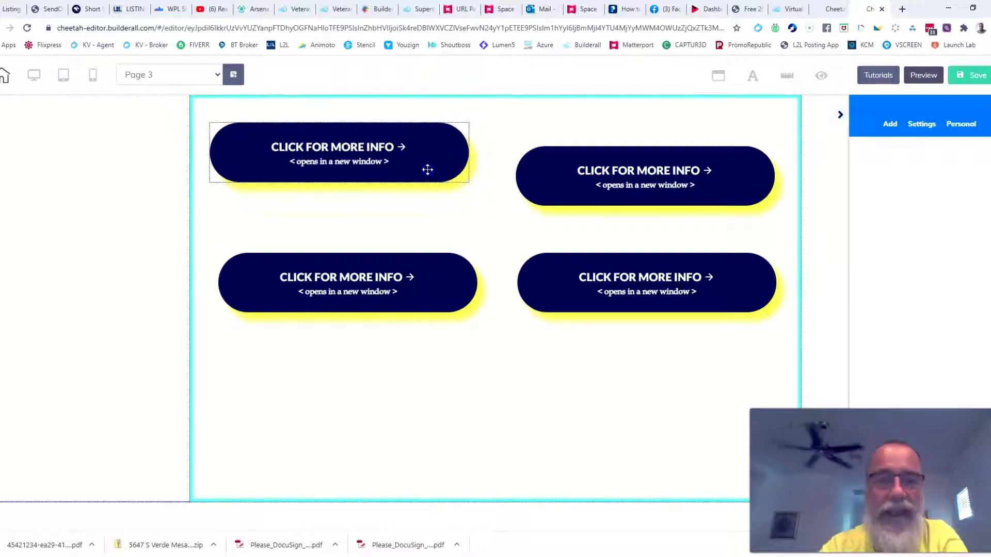
pyautogui.moveTo(720, 178); pyautogui.dragTo(730, 148)
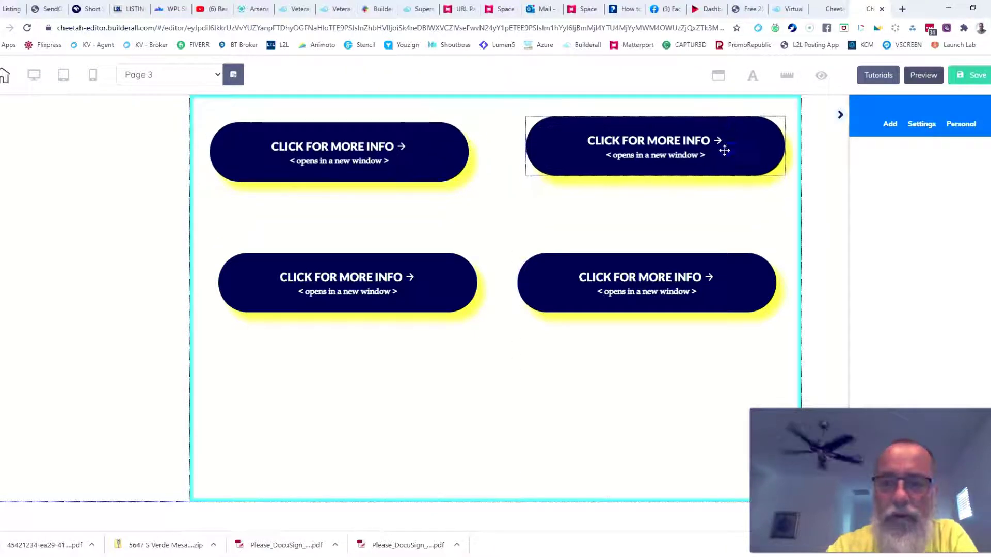
pyautogui.moveTo(389, 308); pyautogui.dragTo(385, 263)
pyautogui.moveTo(652, 294); pyautogui.dragTo(688, 257)
# Shorten the button section by raising its bottom edge.
pyautogui.click(520, 472)
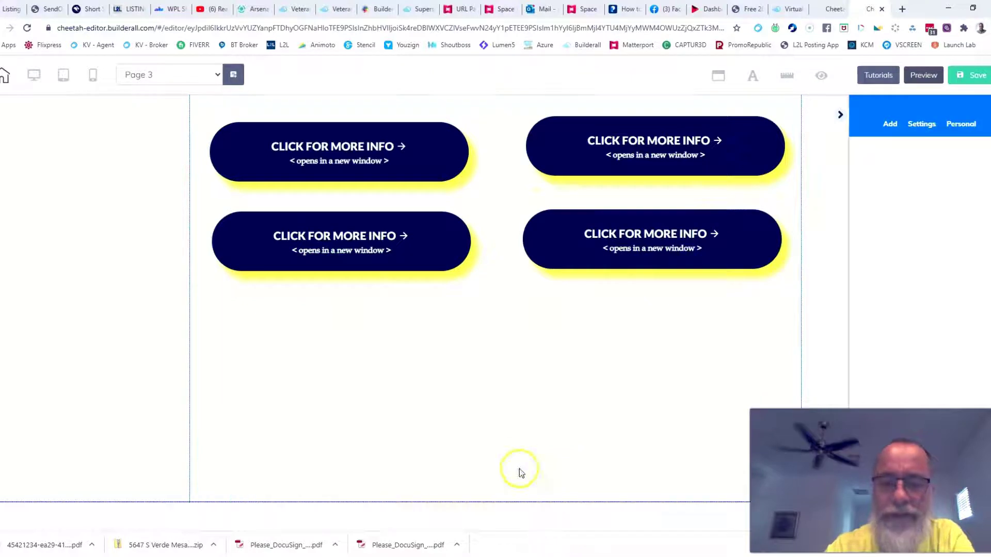
pyautogui.click(502, 499)
pyautogui.moveTo(501, 499); pyautogui.dragTo(502, 365)
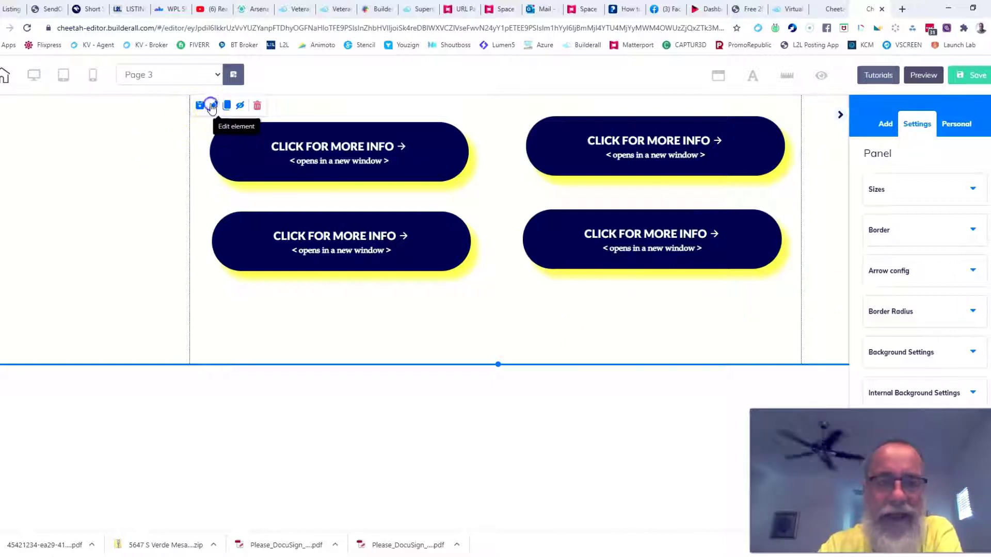
# Change the button section's solid background from near-black to dark maroon red.
pyautogui.scroll(-2, 971, 268)
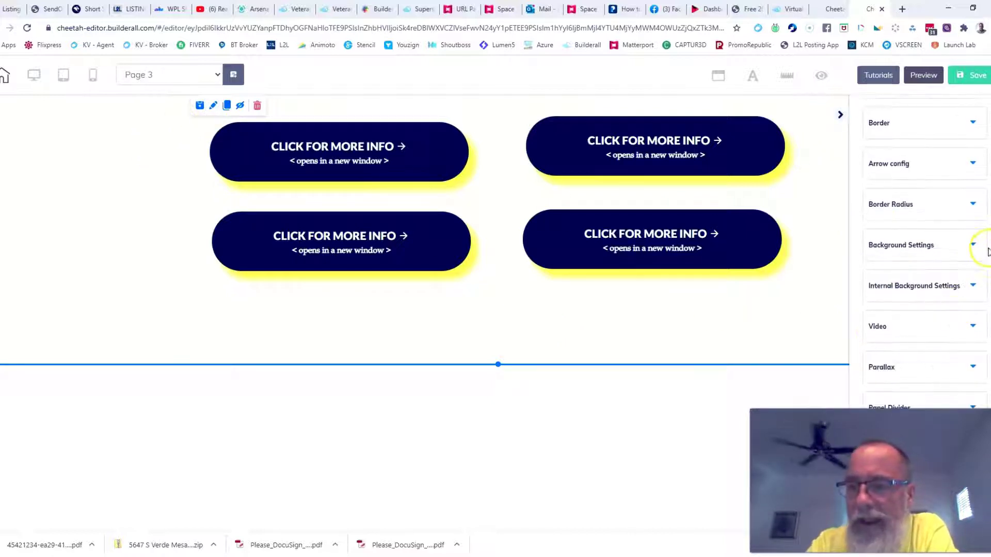
pyautogui.click(974, 245)
pyautogui.click(872, 333)
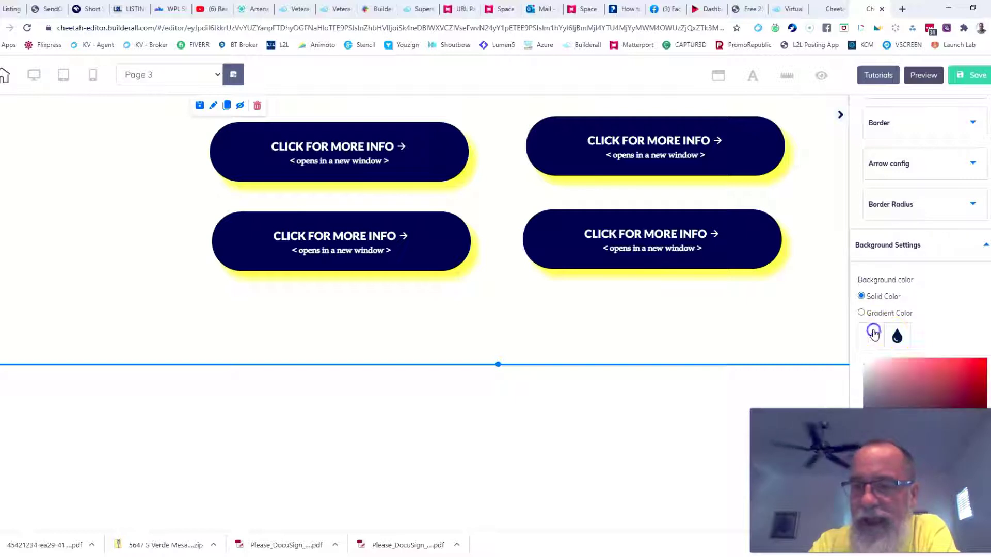
pyautogui.click(914, 383)
pyautogui.moveTo(914, 383); pyautogui.dragTo(986, 405)
pyautogui.click(563, 392)
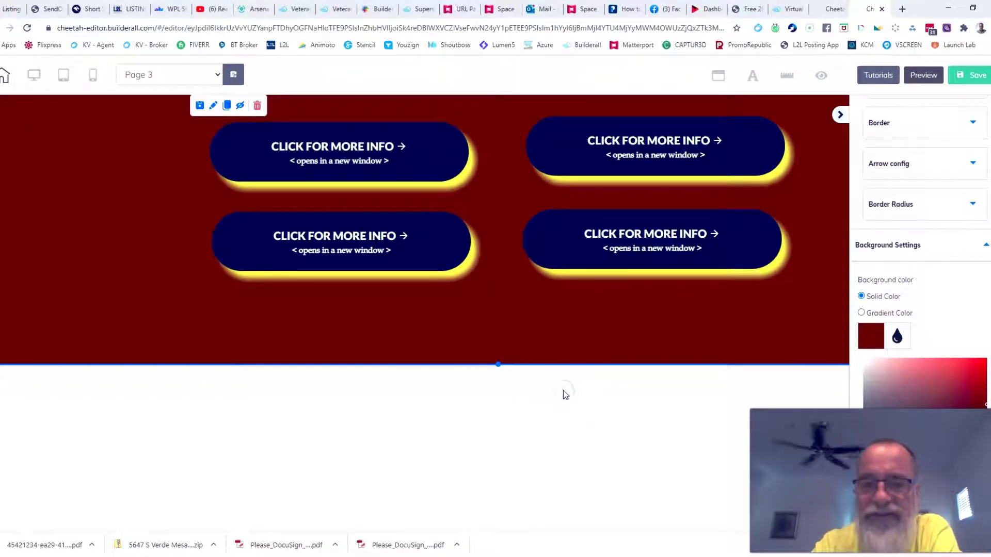
pyautogui.click(839, 116)
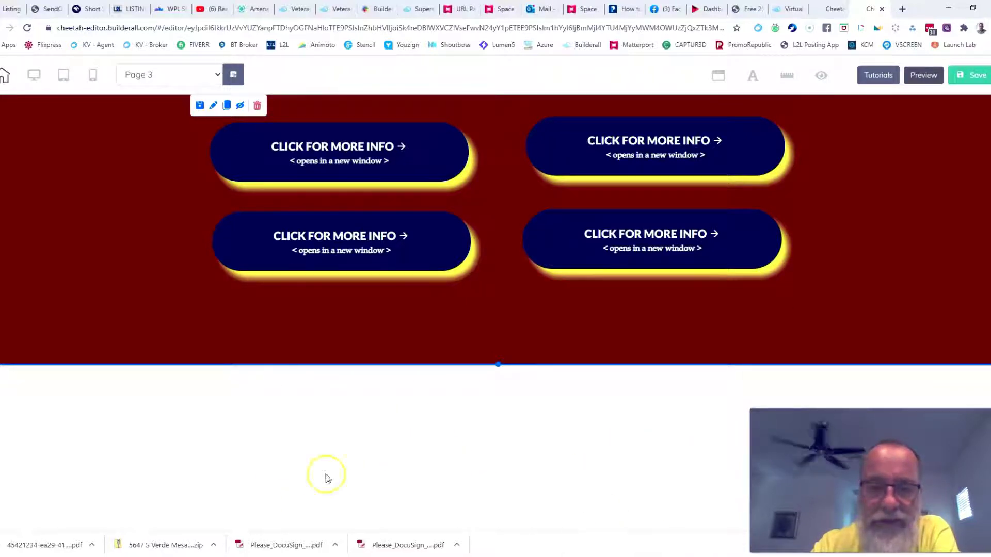
pyautogui.click(503, 447)
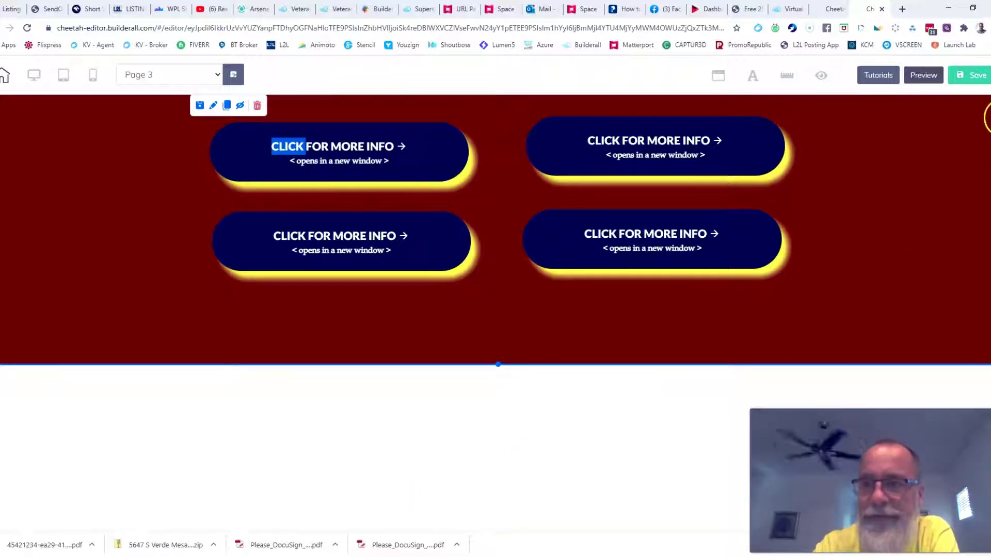
pyautogui.click(989, 115)
pyautogui.scroll(2, 907, 199)
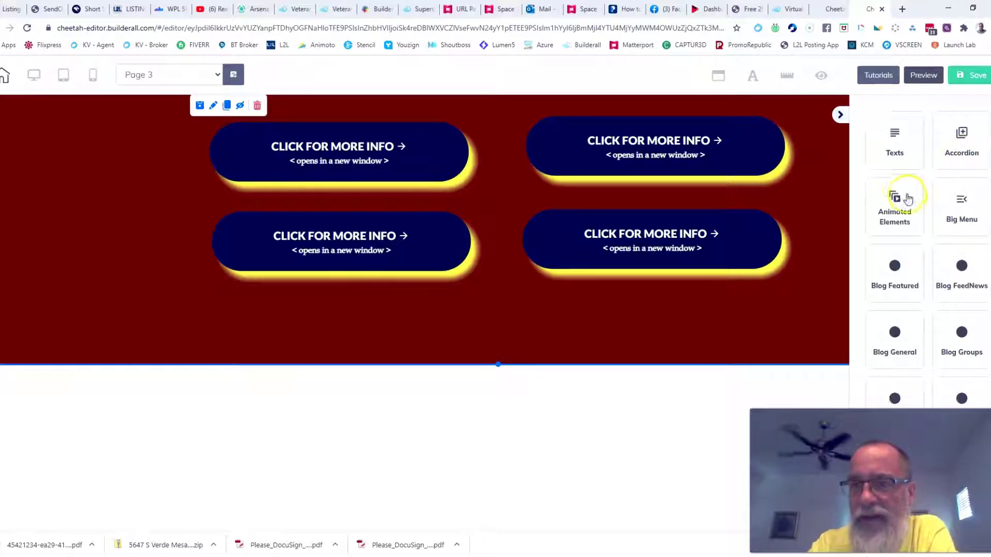
# Add a Blank Panel with a placeholder text box below the buttons section.
pyautogui.click(898, 159)
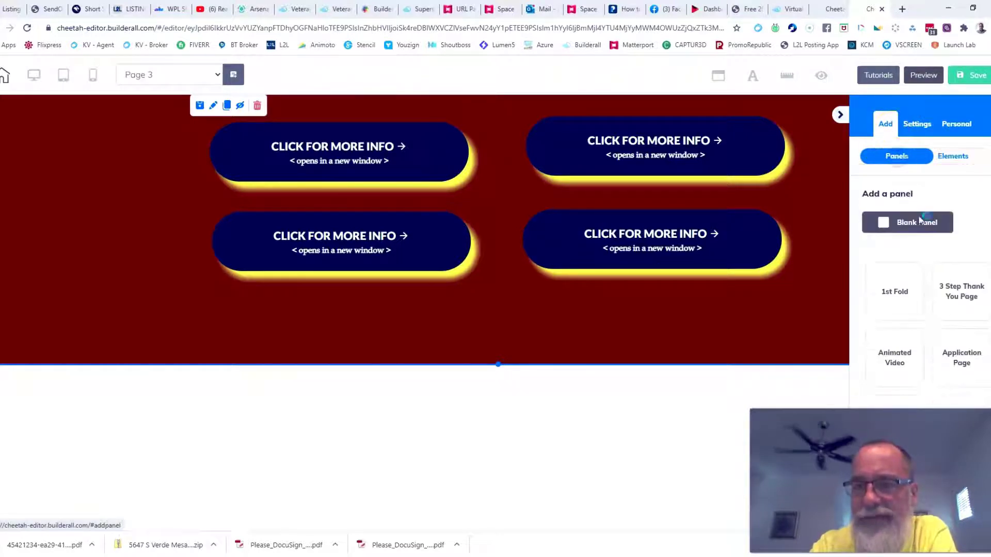
pyautogui.click(916, 227)
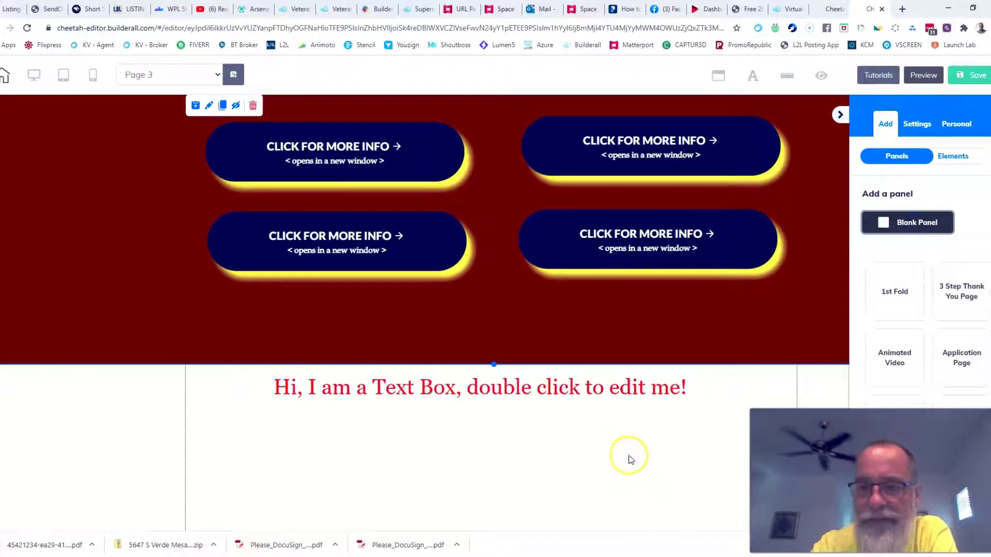
pyautogui.scroll(-1, 637, 436)
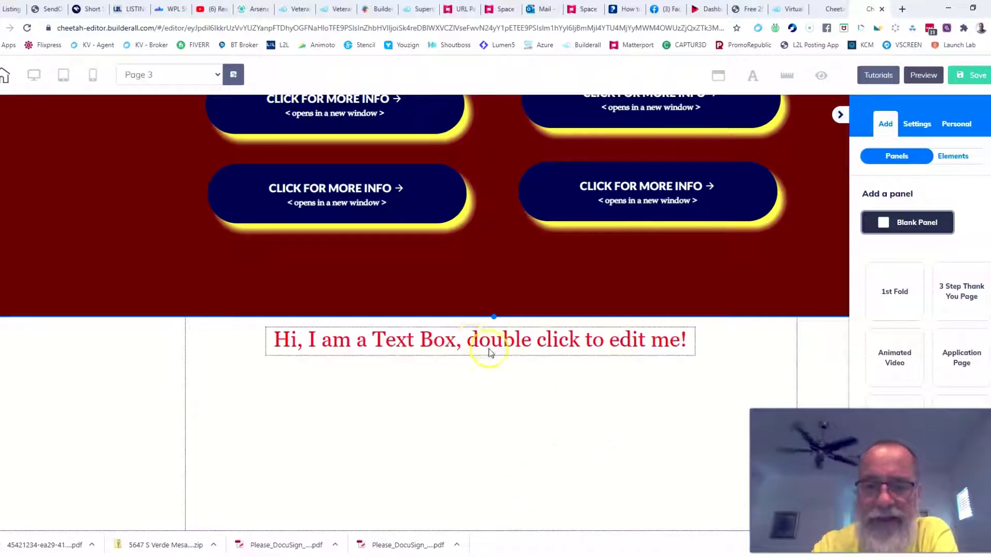
pyautogui.click(593, 430)
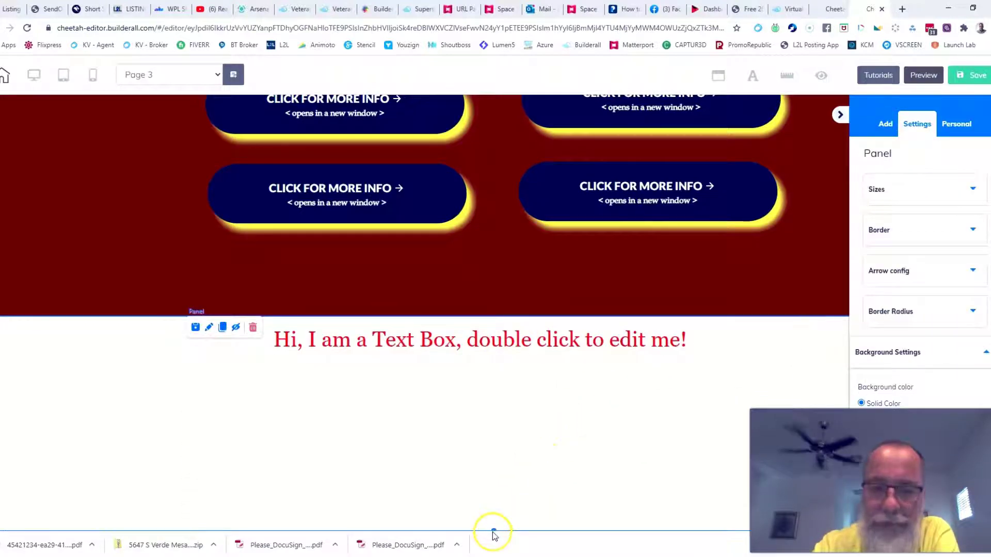
# Reorder the panels so the white text panel sits above the maroon one.
pyautogui.scroll(-1, 567, 376)
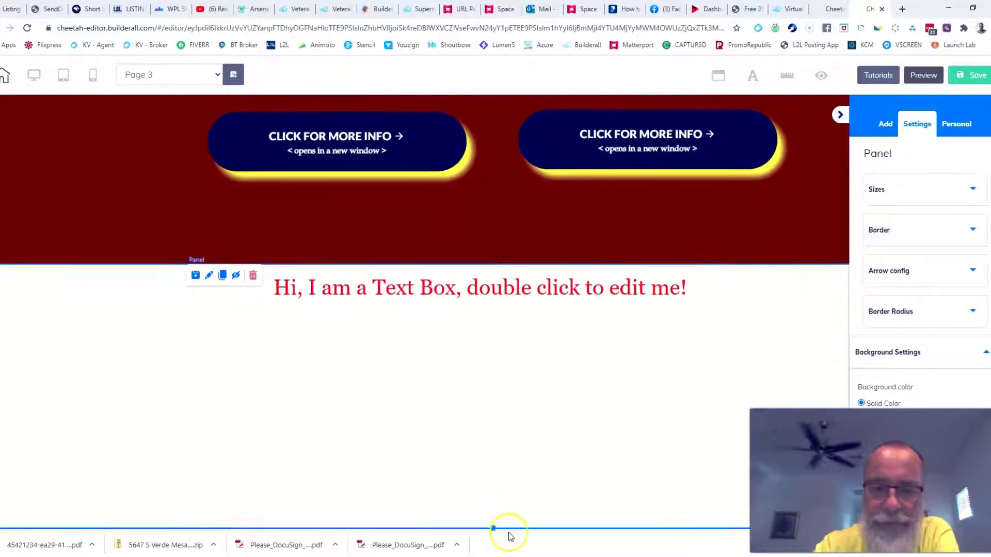
pyautogui.scroll(-1, 692, 356)
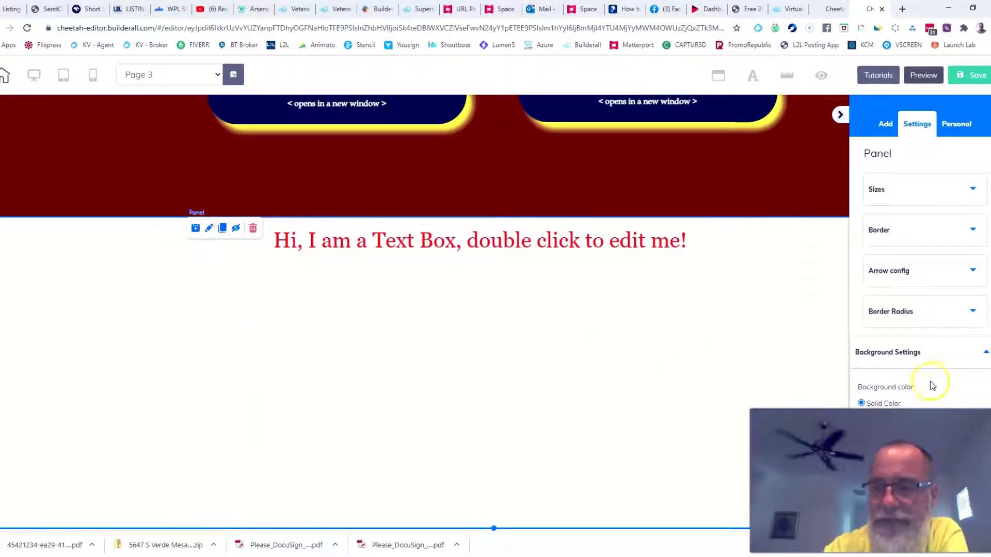
pyautogui.click(986, 355)
pyautogui.scroll(-3, 968, 361)
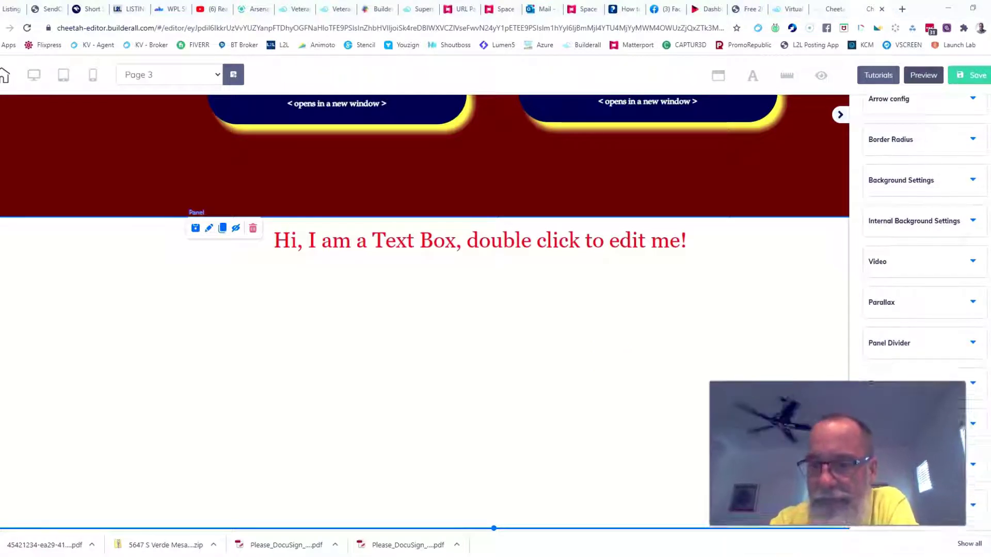
pyautogui.click(973, 425)
pyautogui.scroll(-1, 929, 443)
pyautogui.moveTo(915, 439); pyautogui.dragTo(914, 410)
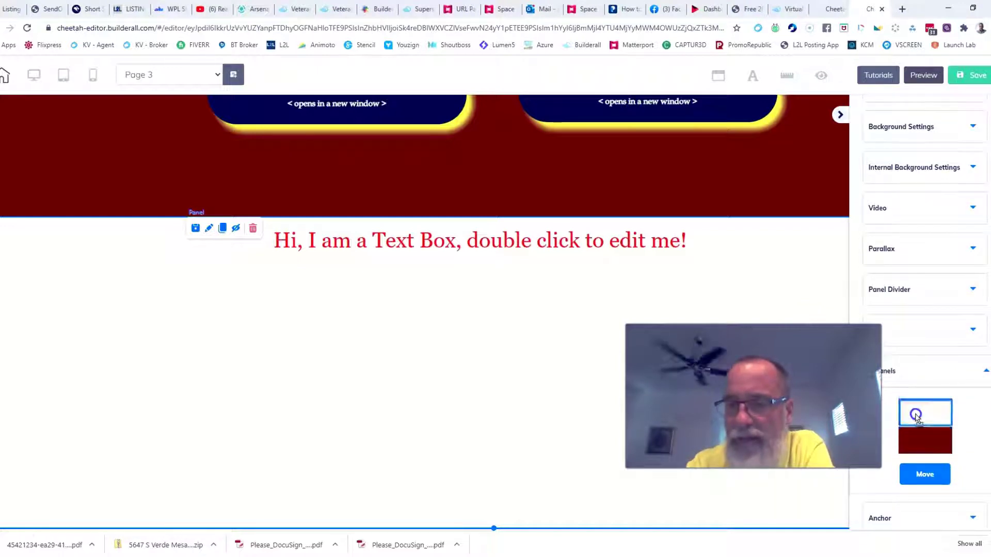
pyautogui.click(924, 474)
pyautogui.click(985, 371)
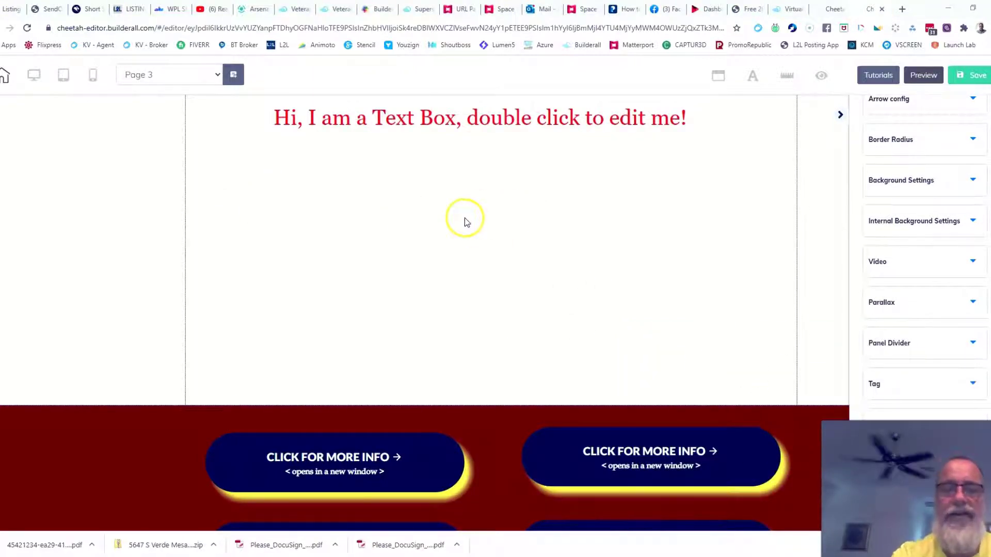
# Replace the placeholder heading text with 'Fill Out Contact Form Below'.
pyautogui.doubleClick(467, 124)
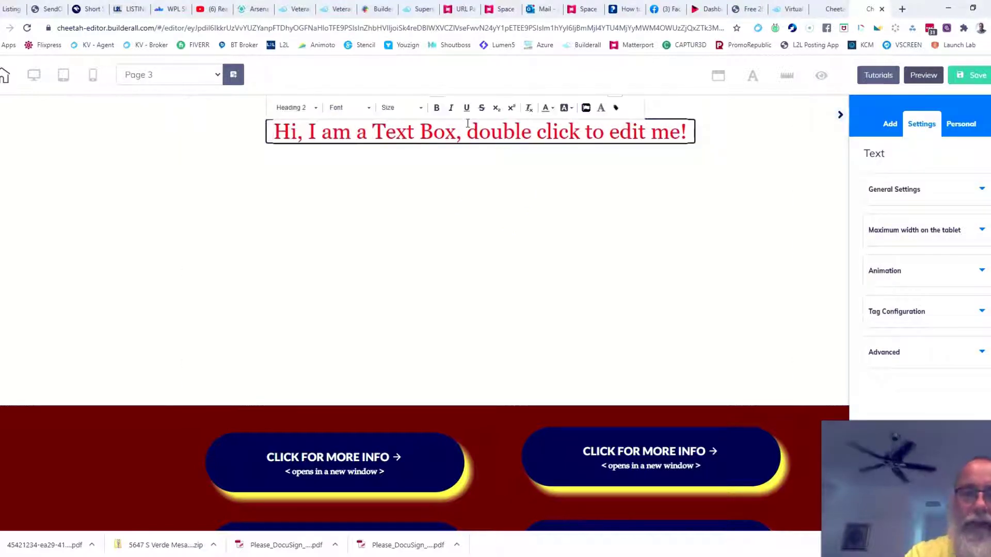
pyautogui.write('Fill Ou')
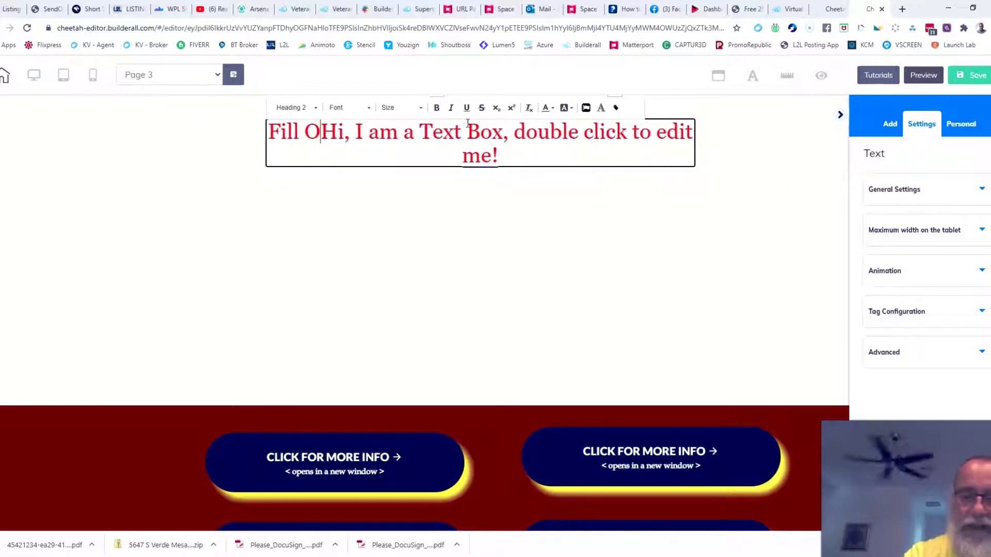
pyautogui.write('t Contac')
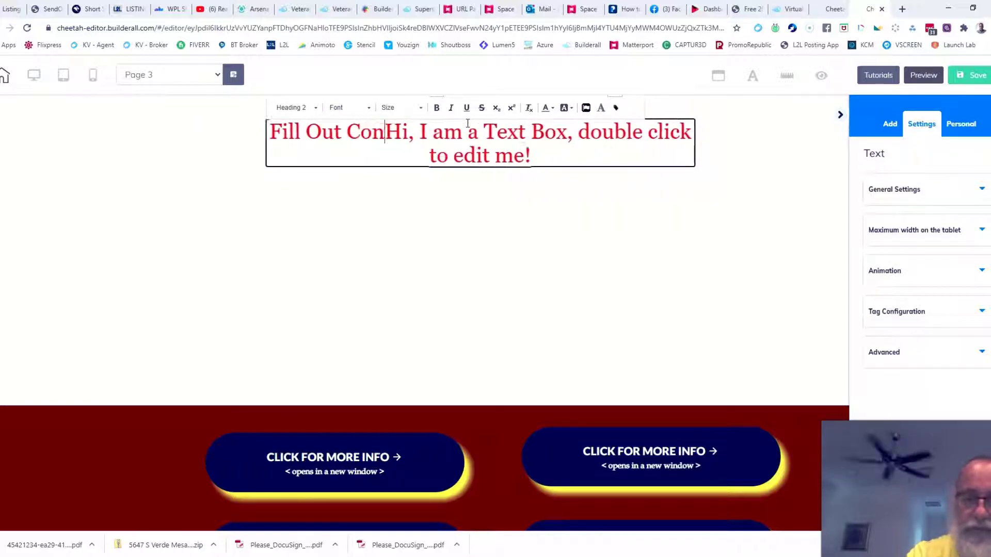
pyautogui.write('t Form Bel')
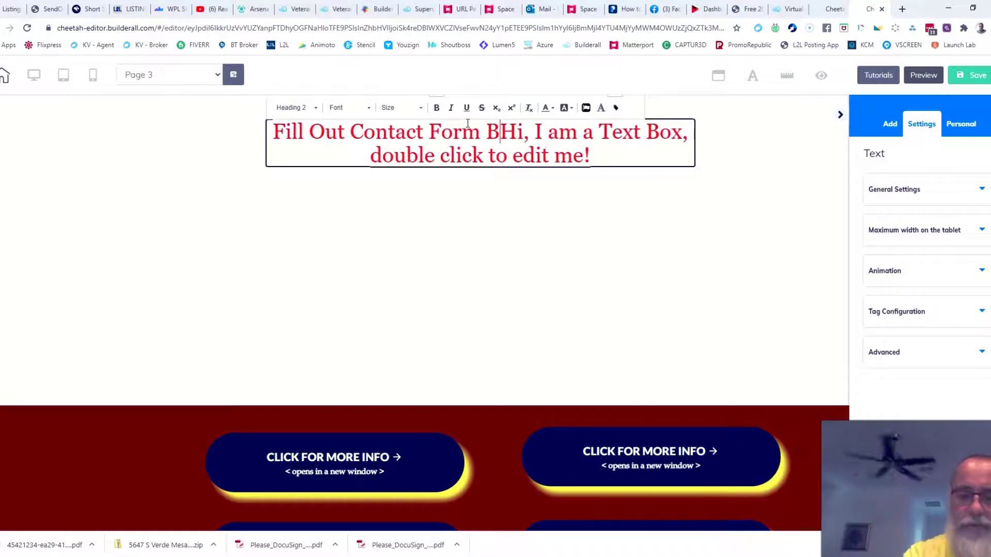
pyautogui.write('o')
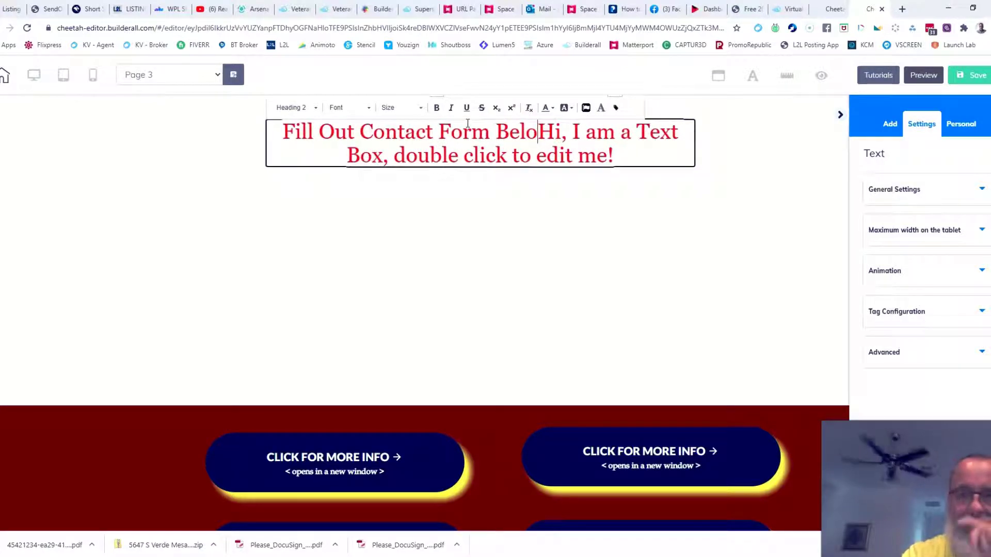
pyautogui.write('w')
pyautogui.press('Delete')
pyautogui.press('Delete')
pyautogui.press('Delete')
pyautogui.press('Delete')
pyautogui.press('Delete')
pyautogui.press('Delete')
pyautogui.press('Delete')
pyautogui.press('Delete')
pyautogui.press('Delete')
pyautogui.press('Delete')
pyautogui.press('Delete')
pyautogui.press('Delete')
pyautogui.press('Delete')
pyautogui.press('Delete')
pyautogui.press('Delete')
pyautogui.press('Delete')
pyautogui.press('Delete')
pyautogui.press('Delete')
pyautogui.press('Delete')
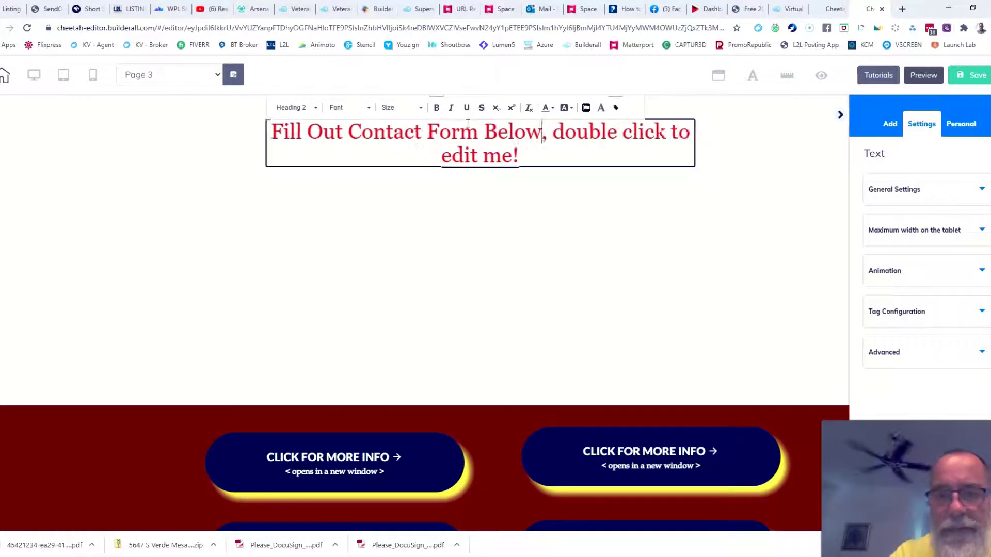
pyautogui.press('Delete')
pyautogui.press('Delete')
pyautogui.press('Delete')
pyautogui.press('Delete')
pyautogui.press('Delete')
pyautogui.press('Delete')
pyautogui.press('Delete')
pyautogui.press('Delete')
pyautogui.press('Delete')
pyautogui.press('Delete')
pyautogui.press('Delete')
pyautogui.press('Delete')
pyautogui.press('Delete')
pyautogui.press('Delete')
pyautogui.press('Delete')
pyautogui.press('Delete')
pyautogui.press('Delete')
pyautogui.press('Delete')
pyautogui.press('Delete')
pyautogui.press('Delete')
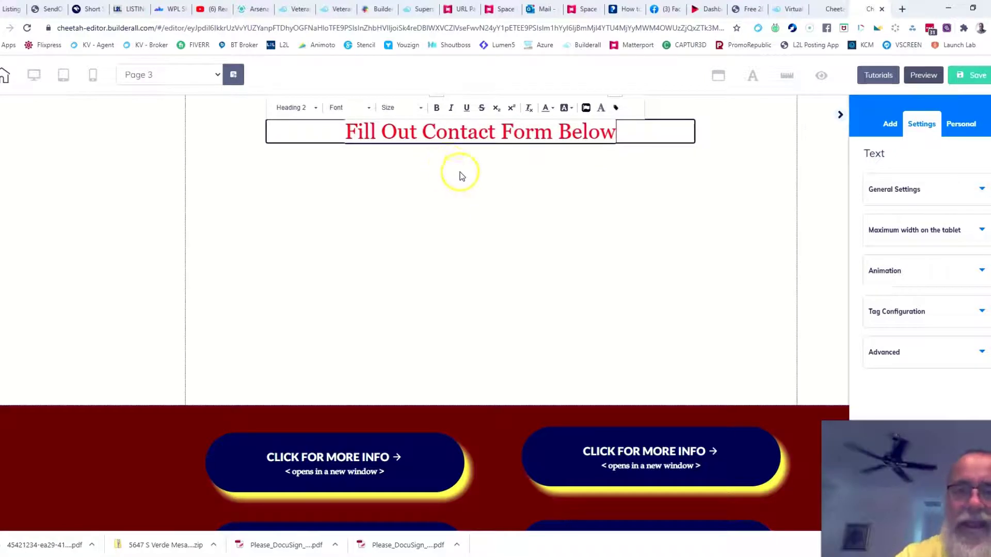
pyautogui.click(491, 197)
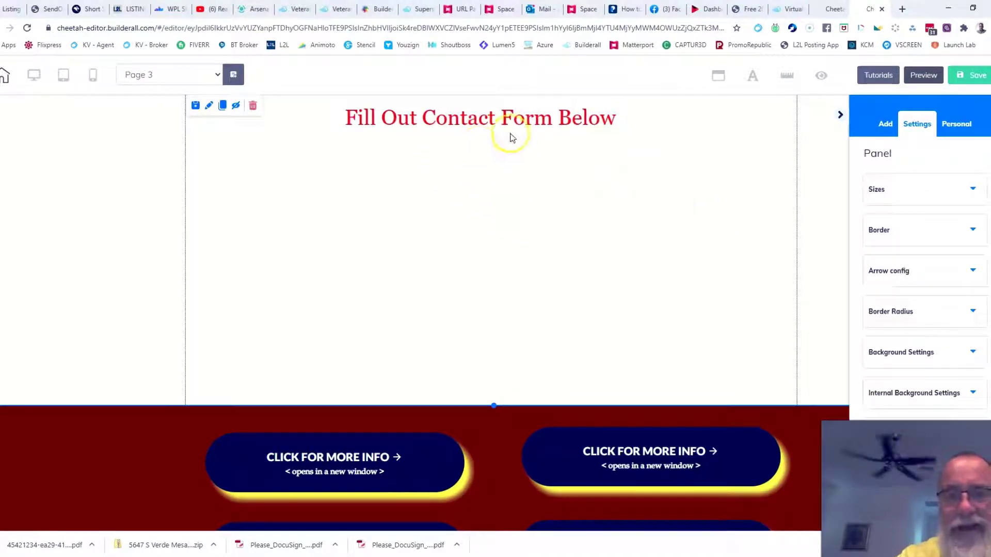
# Center the heading horizontally within its section.
pyautogui.moveTo(493, 120); pyautogui.dragTo(463, 125)
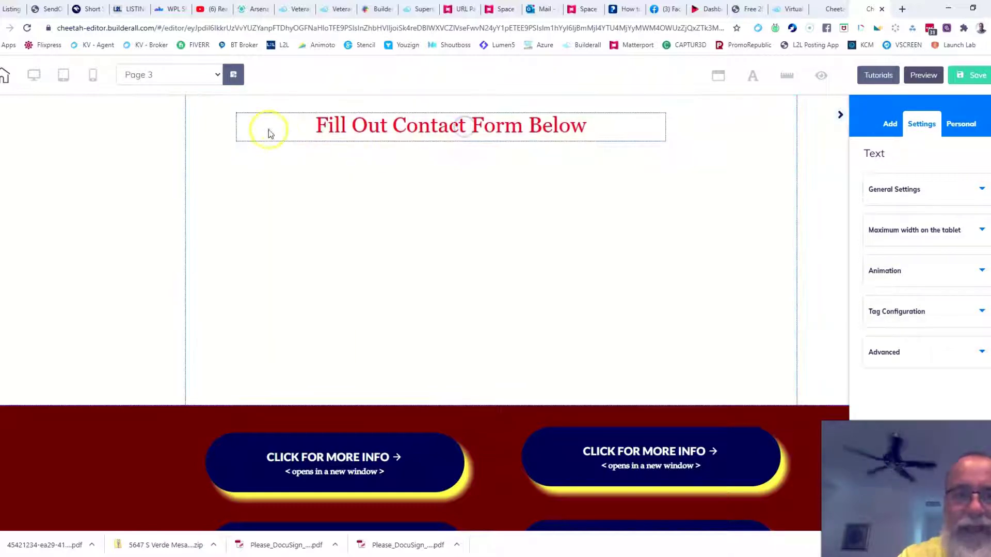
pyautogui.click(385, 124)
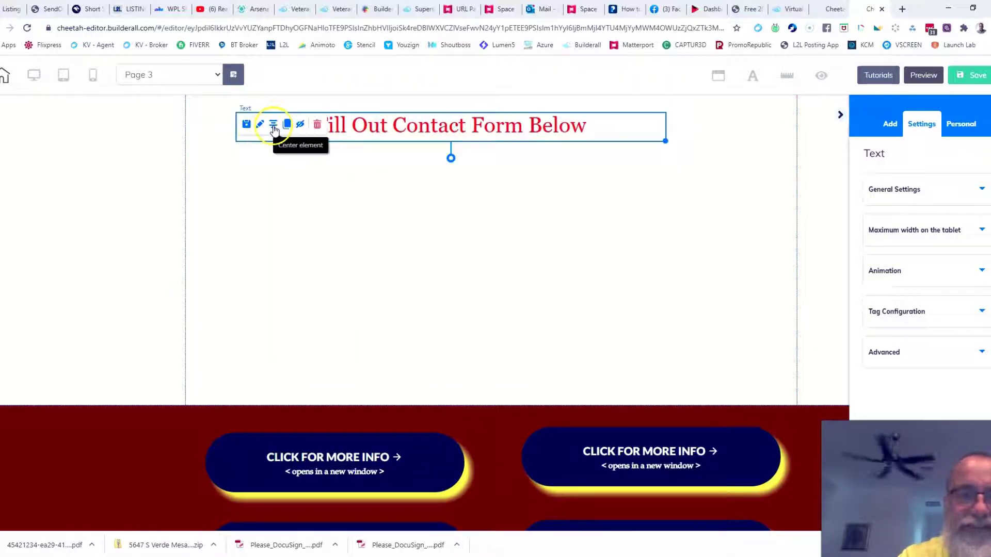
pyautogui.click(274, 125)
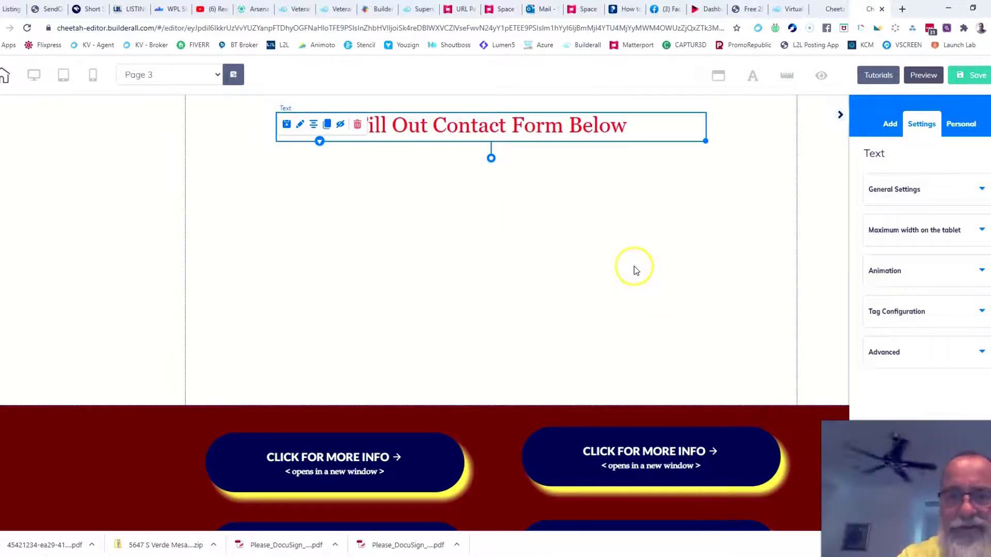
# Drag a Contact Form template from the element library to the section below the heading.
pyautogui.click(884, 126)
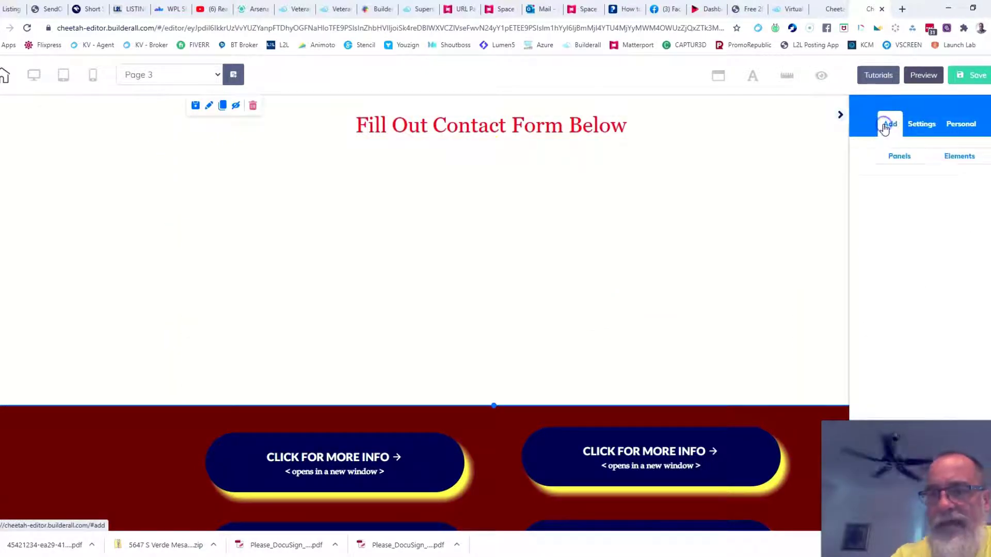
pyautogui.click(951, 162)
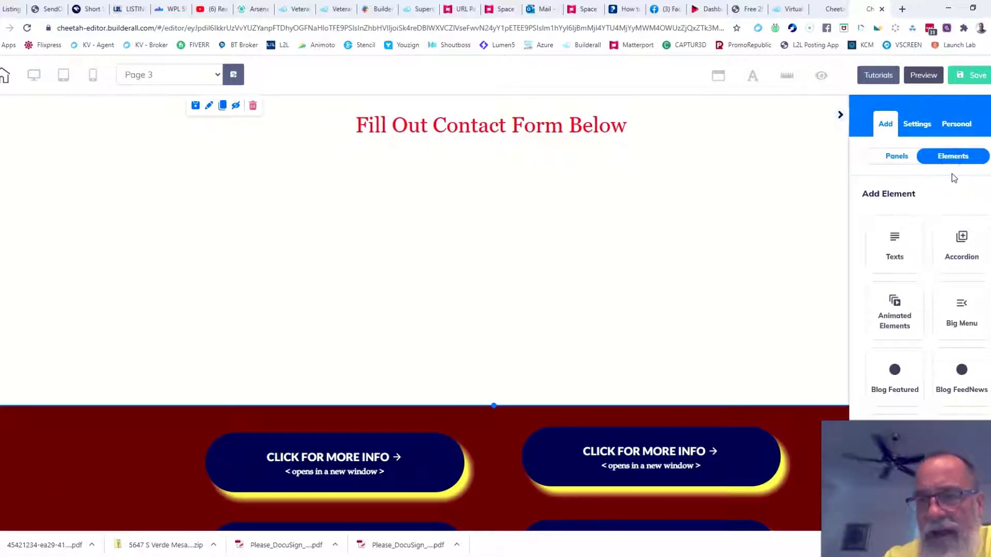
pyautogui.scroll(-5, 952, 174)
pyautogui.scroll(-2, 974, 229)
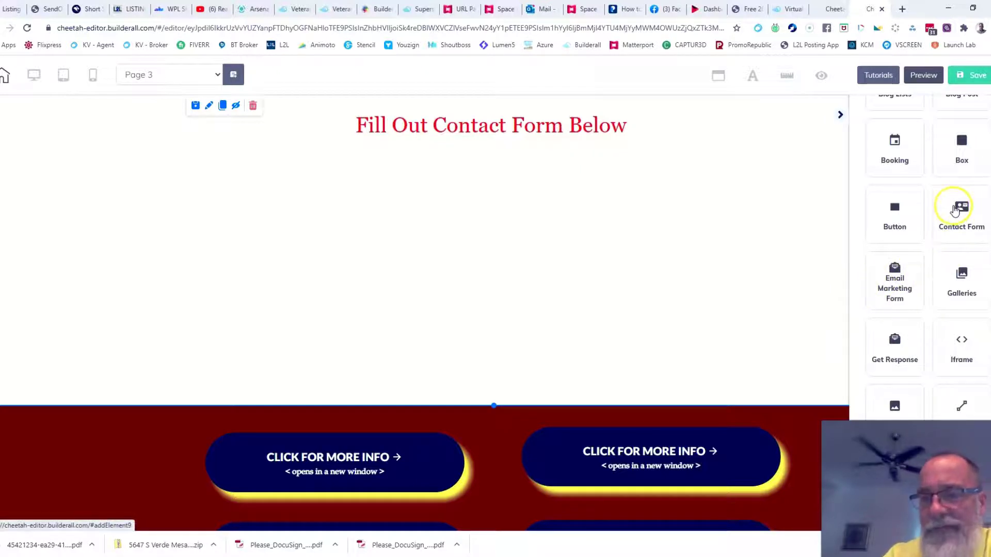
pyautogui.moveTo(957, 210); pyautogui.dragTo(837, 210)
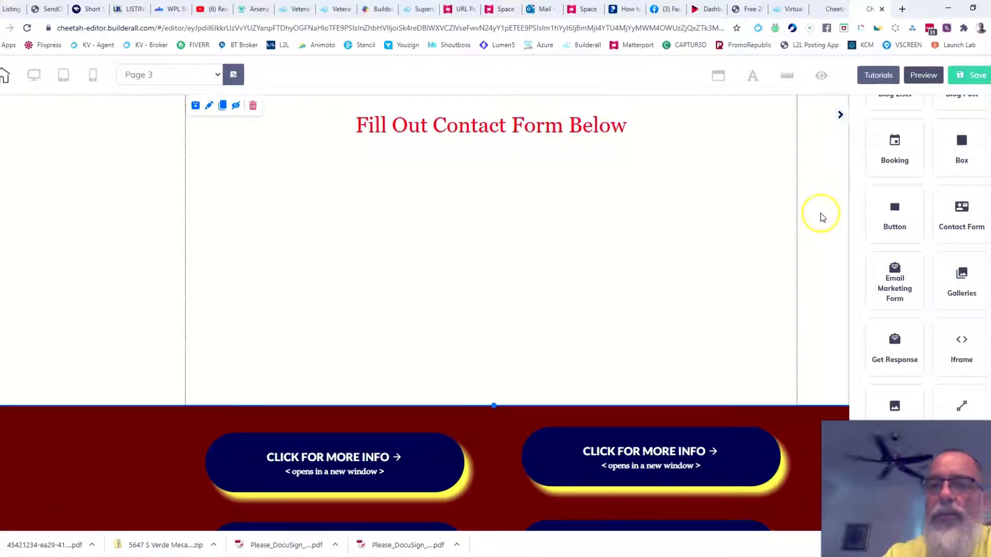
pyautogui.click(961, 216)
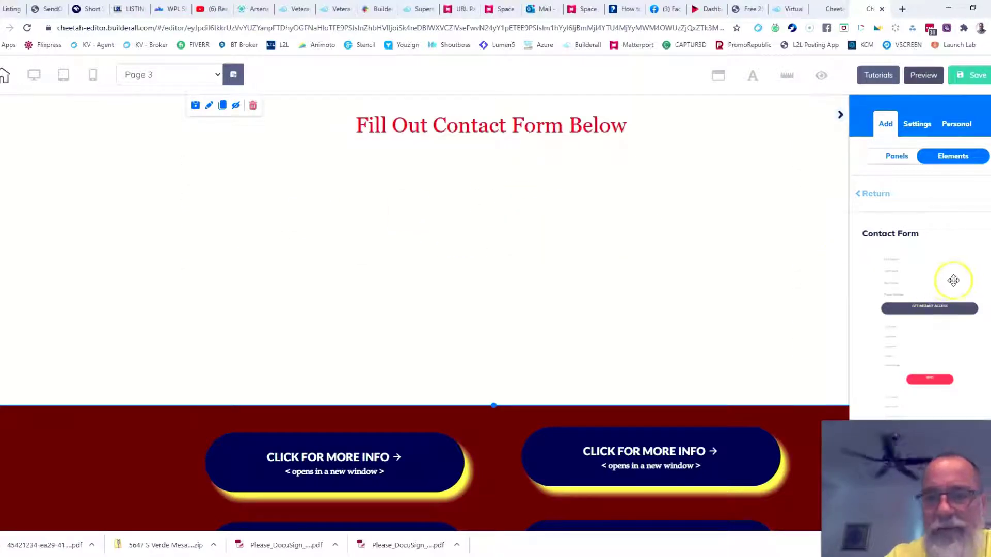
pyautogui.moveTo(953, 280); pyautogui.dragTo(433, 212)
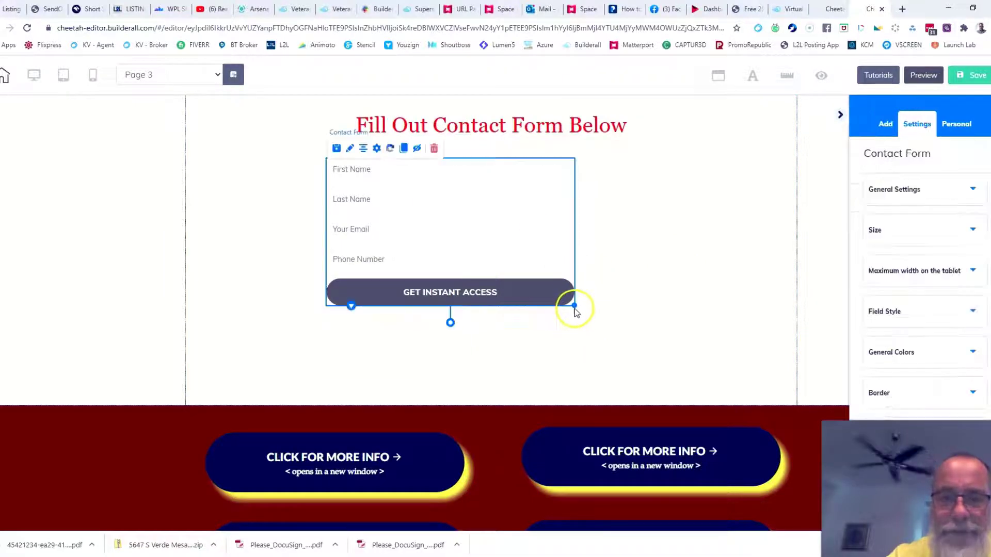
# Widen the contact form to the right and center it horizontally under the heading.
pyautogui.moveTo(574, 306); pyautogui.dragTo(786, 375)
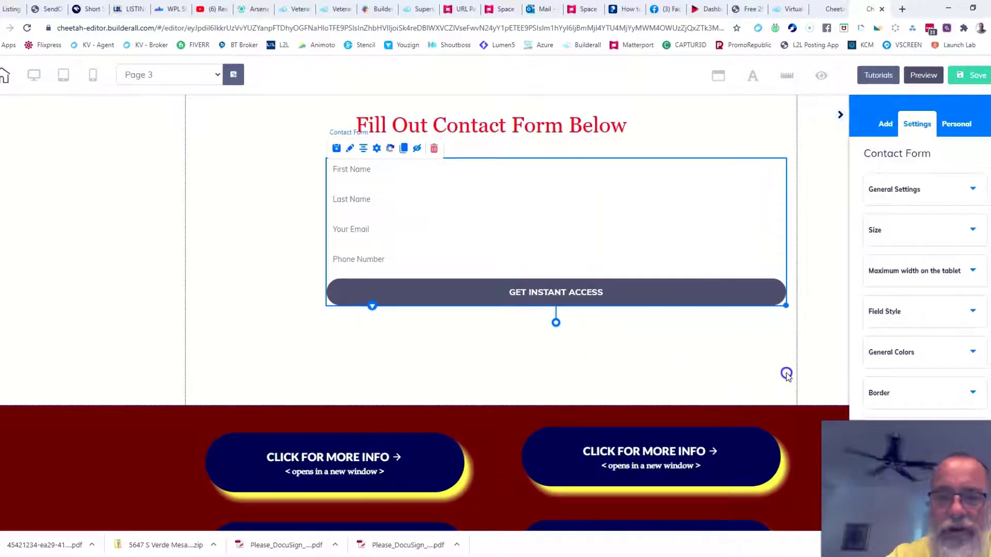
pyautogui.click(604, 238)
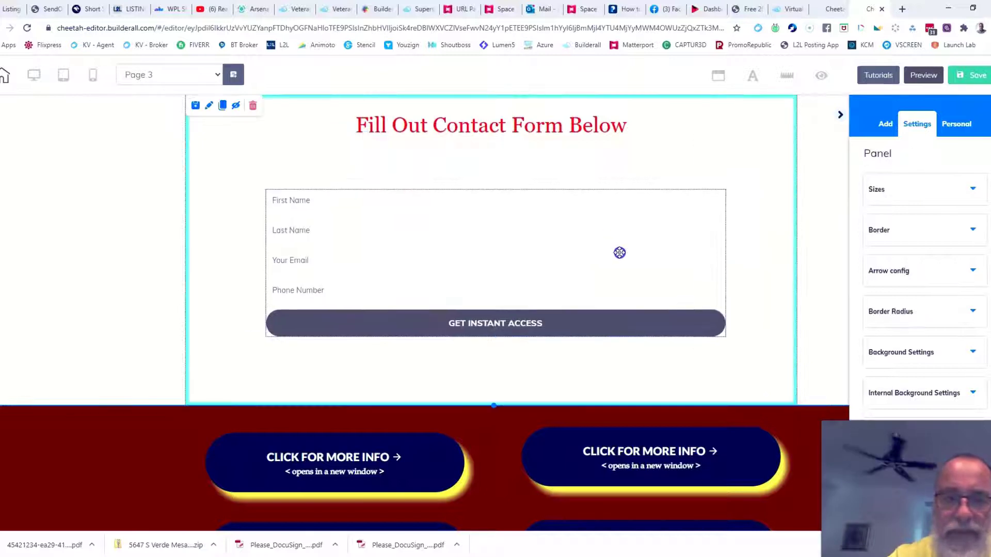
pyautogui.moveTo(619, 253); pyautogui.dragTo(620, 253)
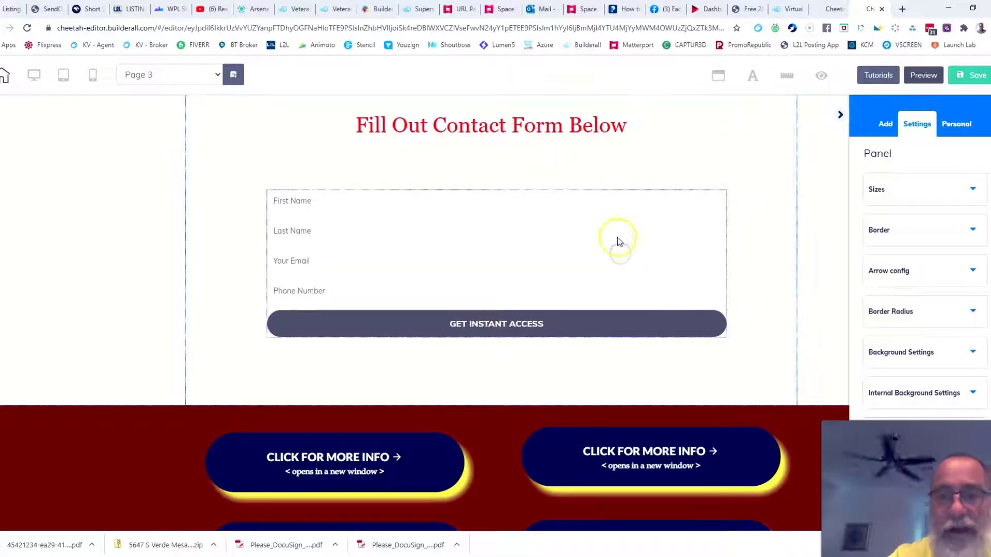
pyautogui.click(431, 240)
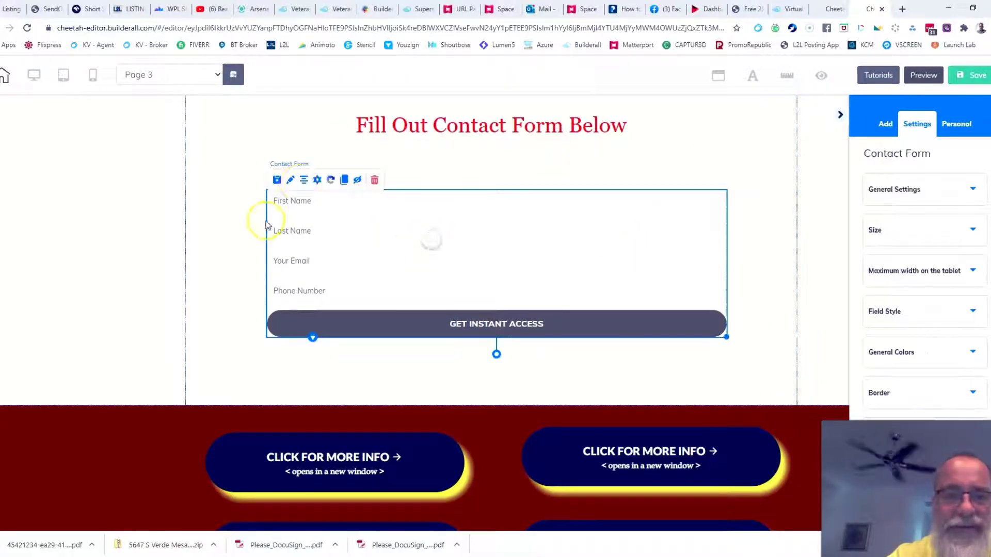
pyautogui.click(305, 179)
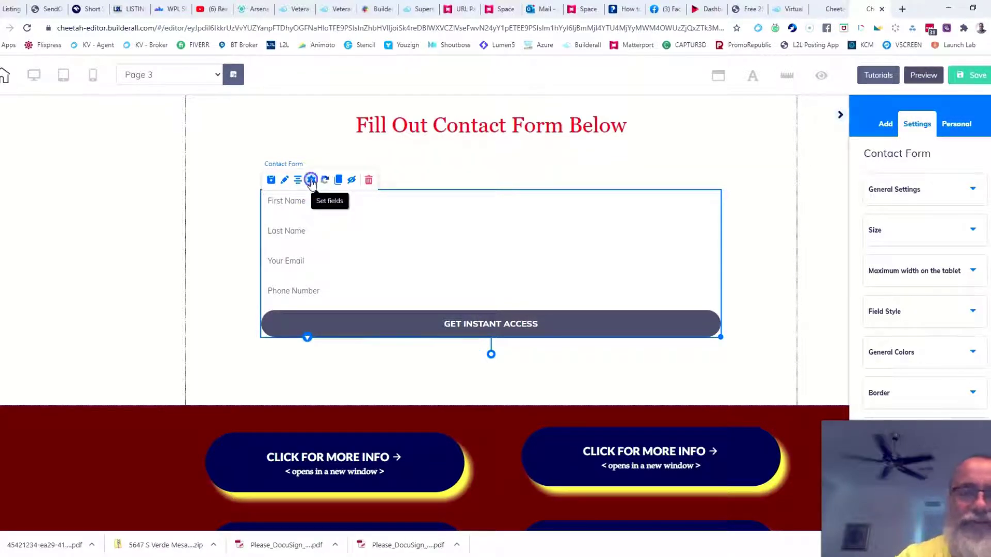
pyautogui.click(278, 191)
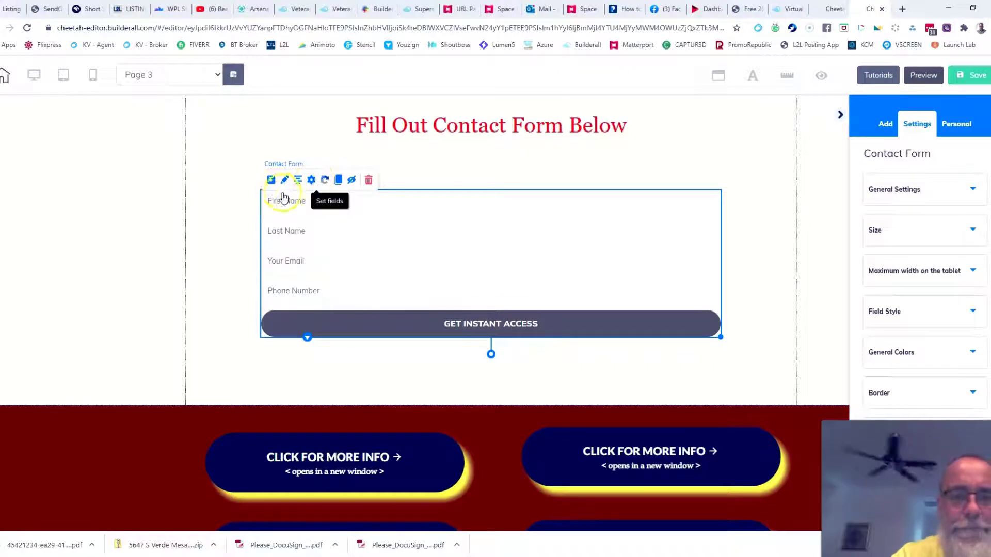
# Enter the receiver email address in the contact form's field settings.
pyautogui.click(330, 208)
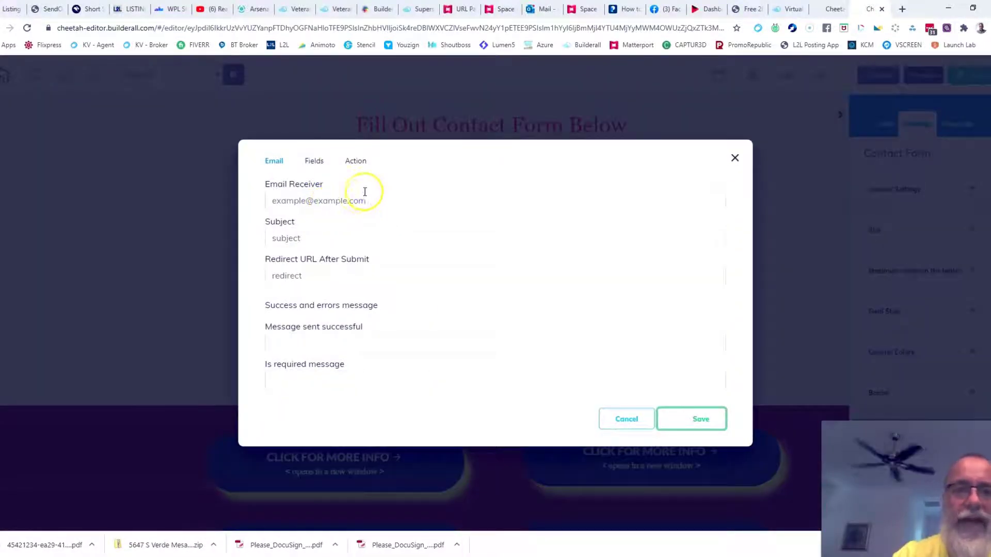
pyautogui.click(365, 192)
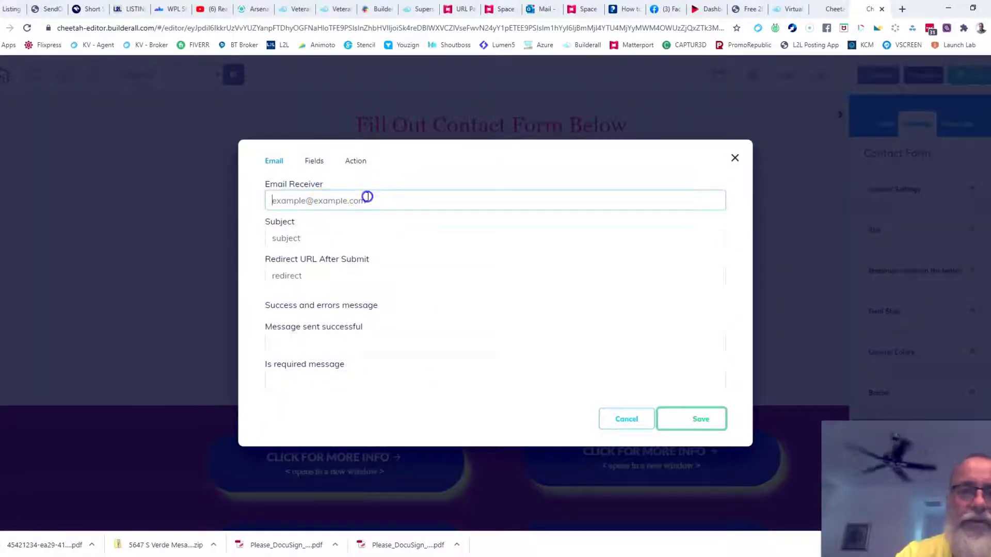
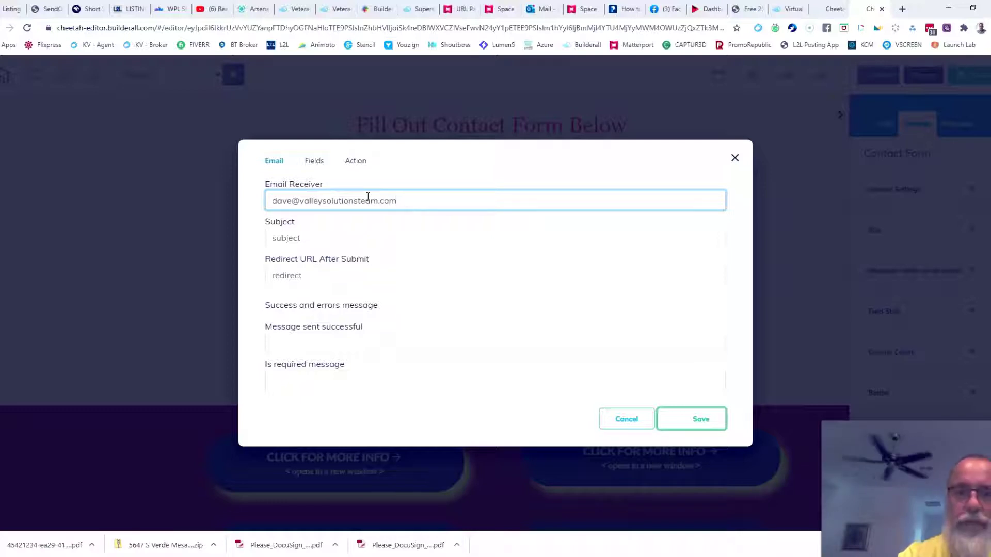
# Set subject 'New Contact From This Website' and a thank-you success message, then save.
pyautogui.click(331, 237)
pyautogui.write('N')
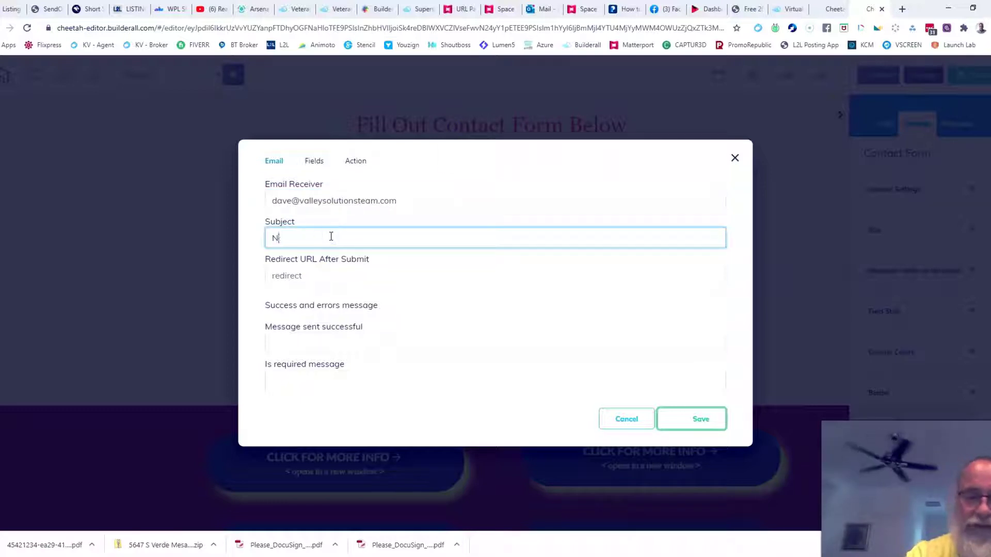
pyautogui.write('ew Contac')
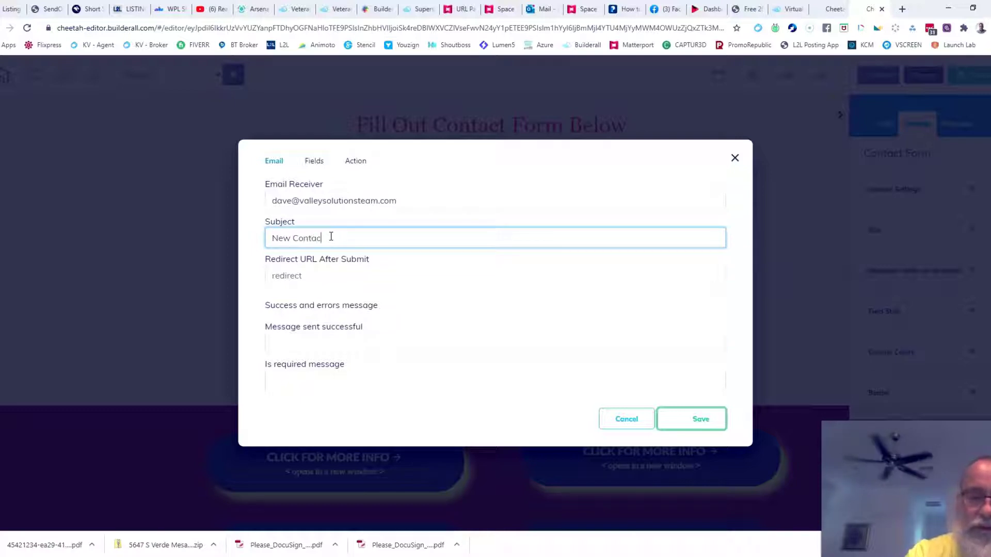
pyautogui.write('t From ')
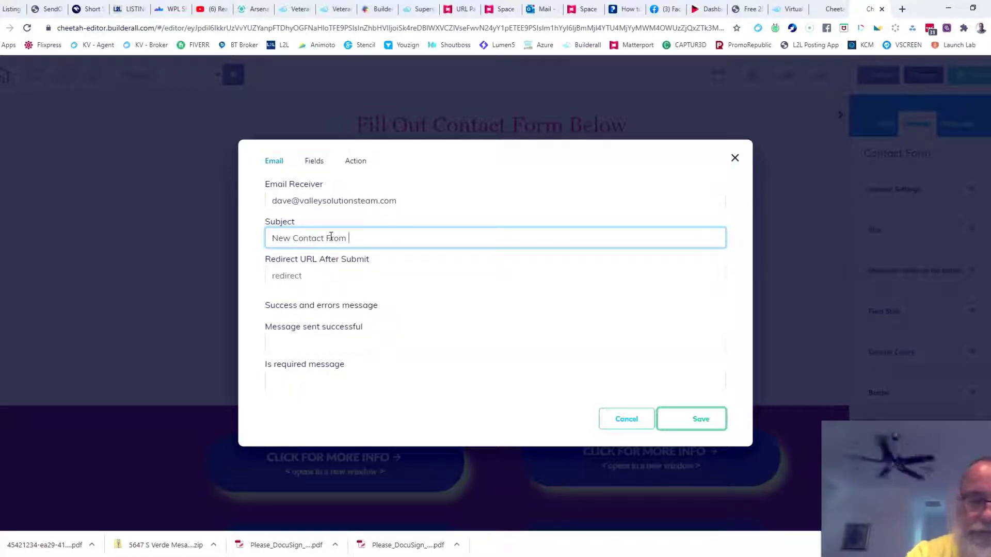
pyautogui.write('This We')
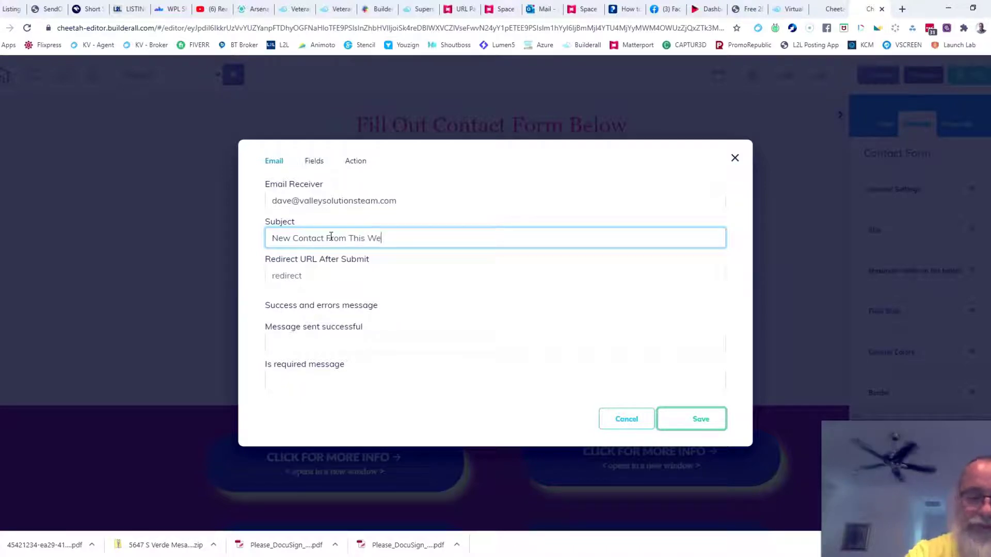
pyautogui.write('bsite')
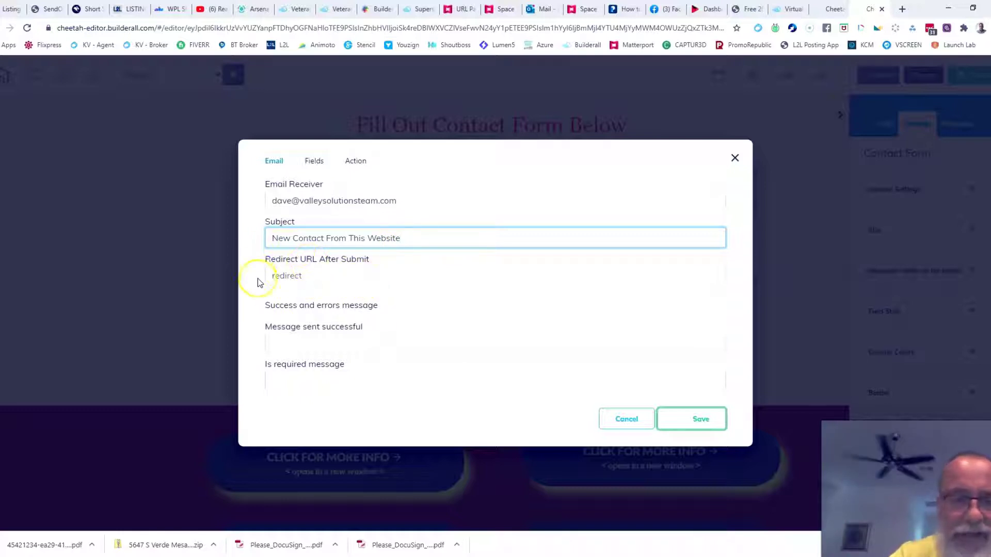
pyautogui.click(326, 345)
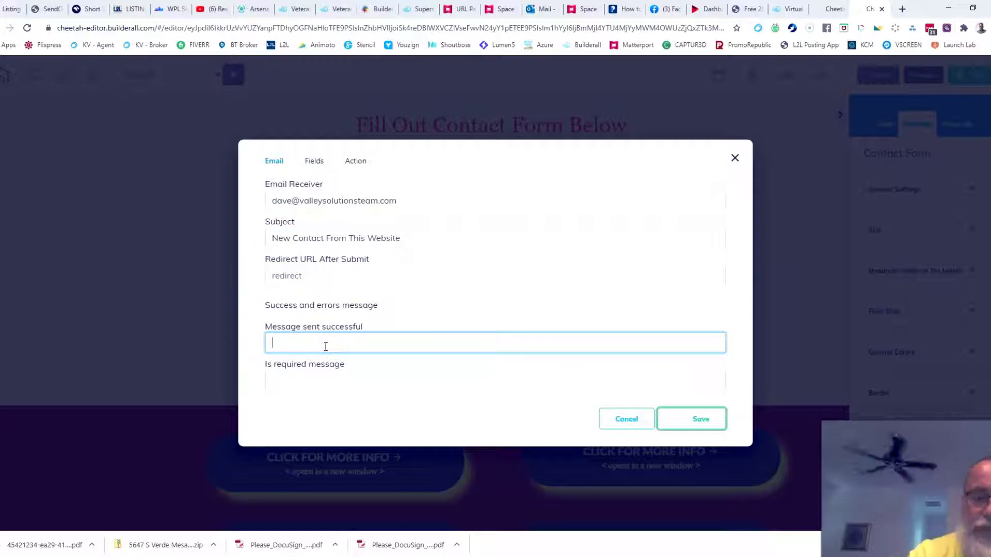
pyautogui.write('Thank you')
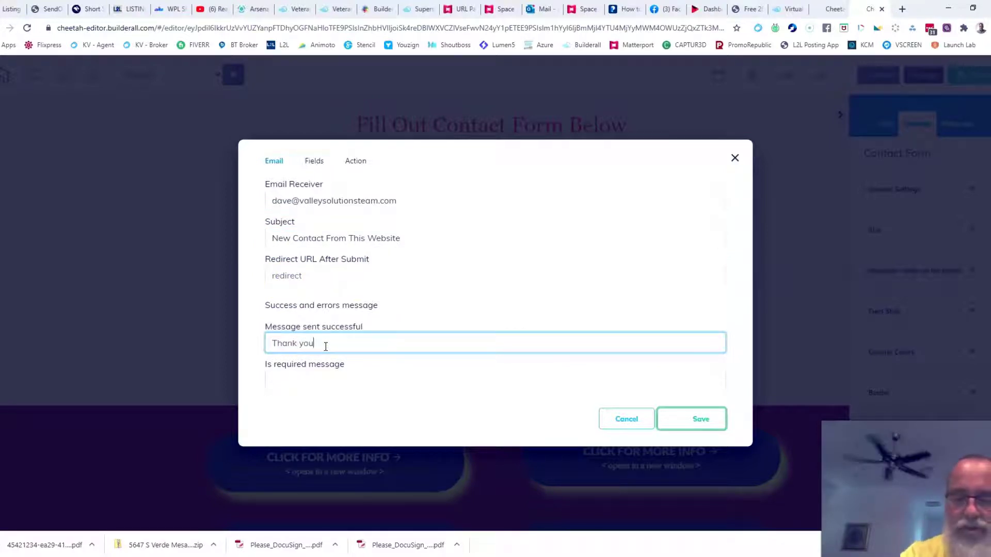
pyautogui.write('.  You')
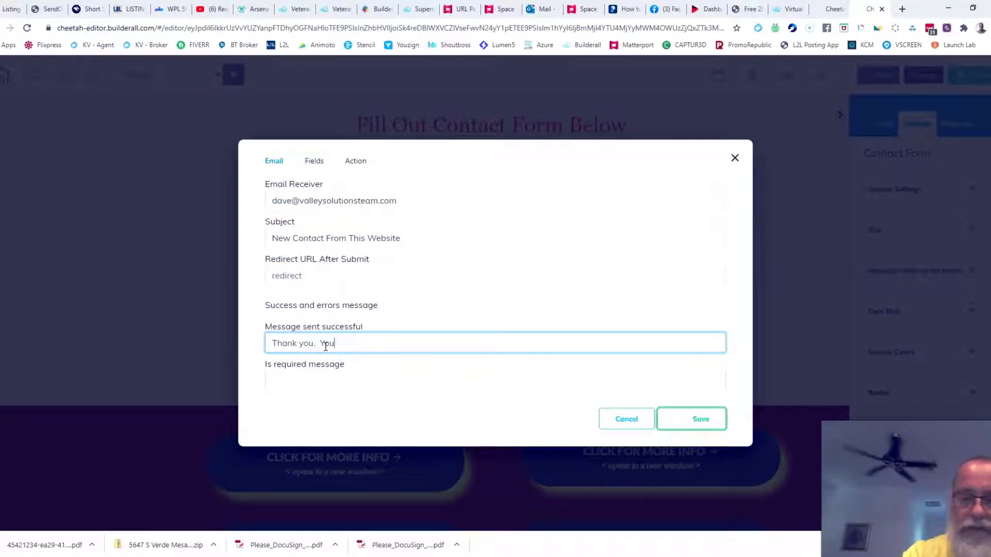
pyautogui.write('r Message has')
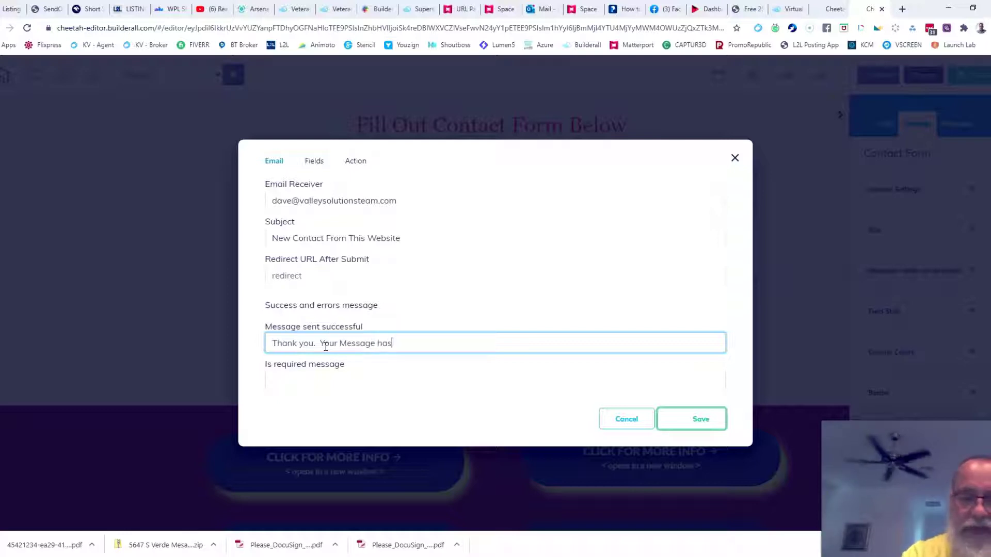
pyautogui.write(' been sent.  ')
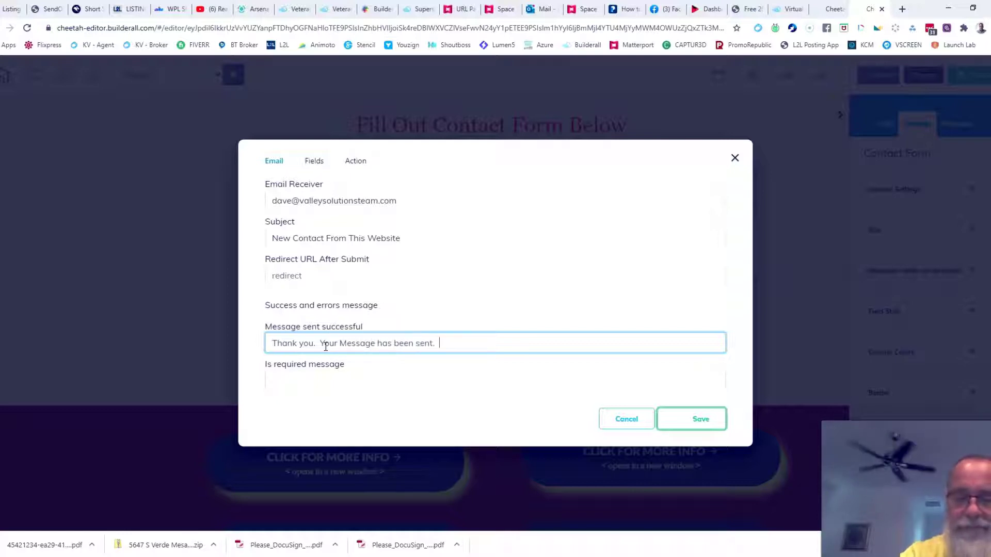
pyautogui.write('We will be ')
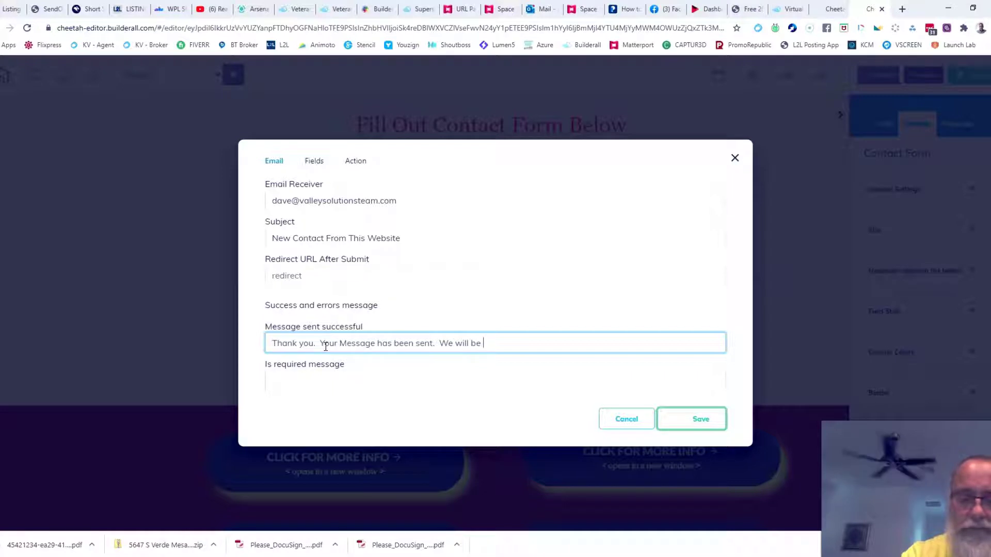
pyautogui.write('in con')
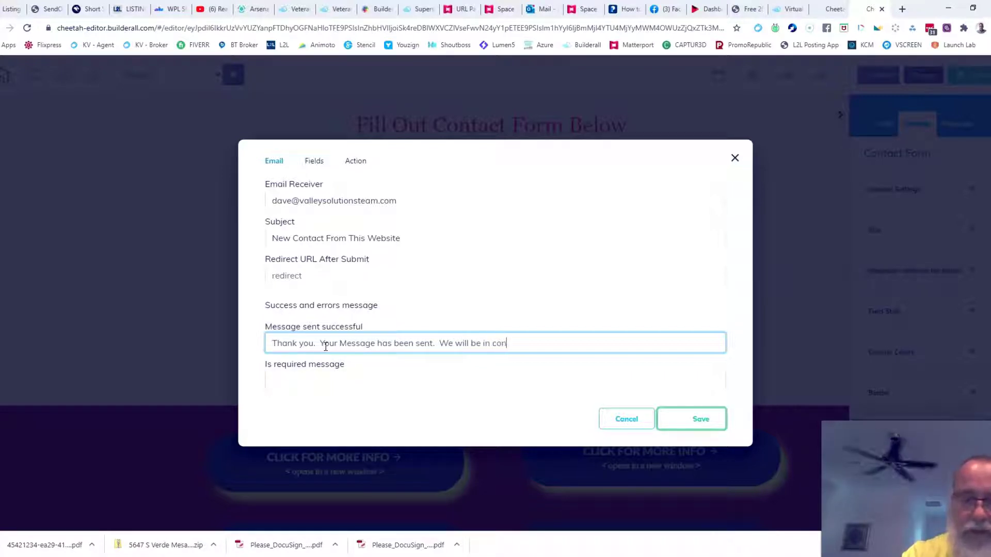
pyautogui.write('tact soon.')
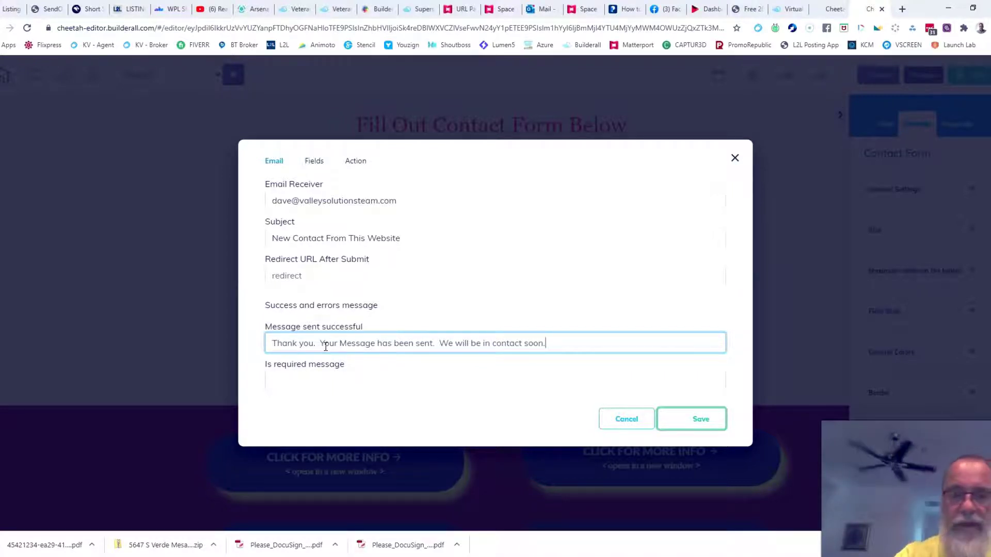
pyautogui.click(702, 419)
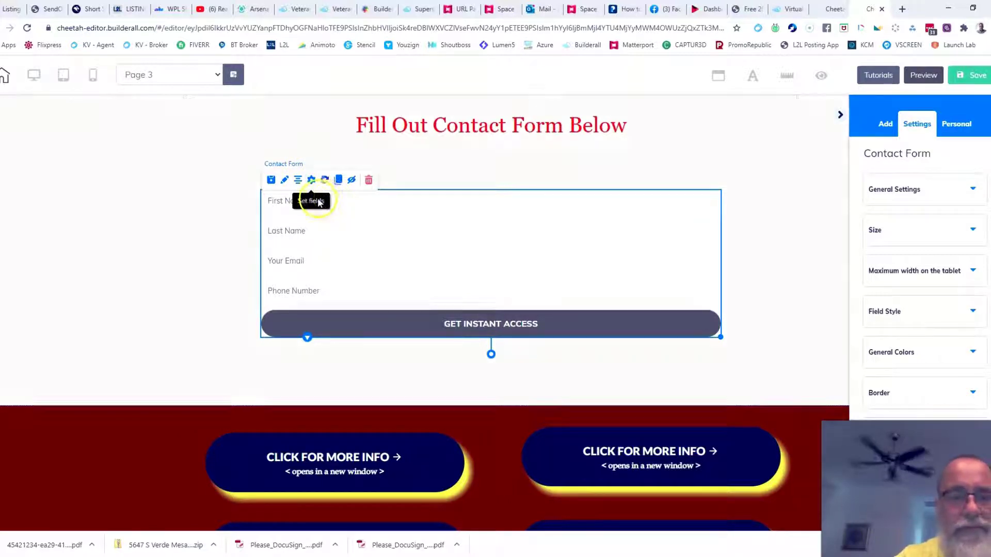
# Relabel the First Name field 'Your Name' with the tag 'name'.
pyautogui.click(311, 180)
pyautogui.click(315, 161)
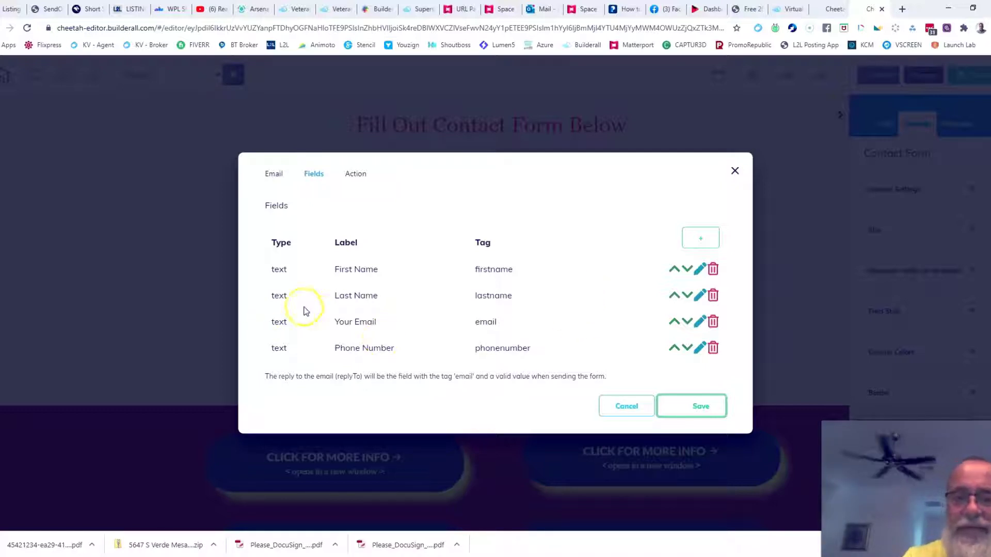
pyautogui.click(700, 270)
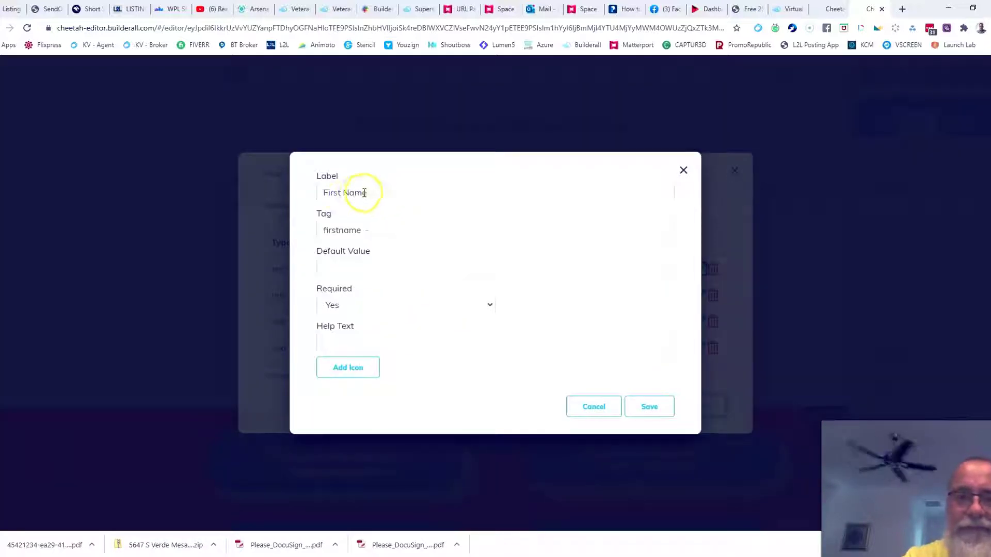
pyautogui.click(348, 194)
pyautogui.press('BackSpace')
pyautogui.press('BackSpace')
pyautogui.press('BackSpace')
pyautogui.press('BackSpace')
pyautogui.press('BackSpace')
pyautogui.press('BackSpace')
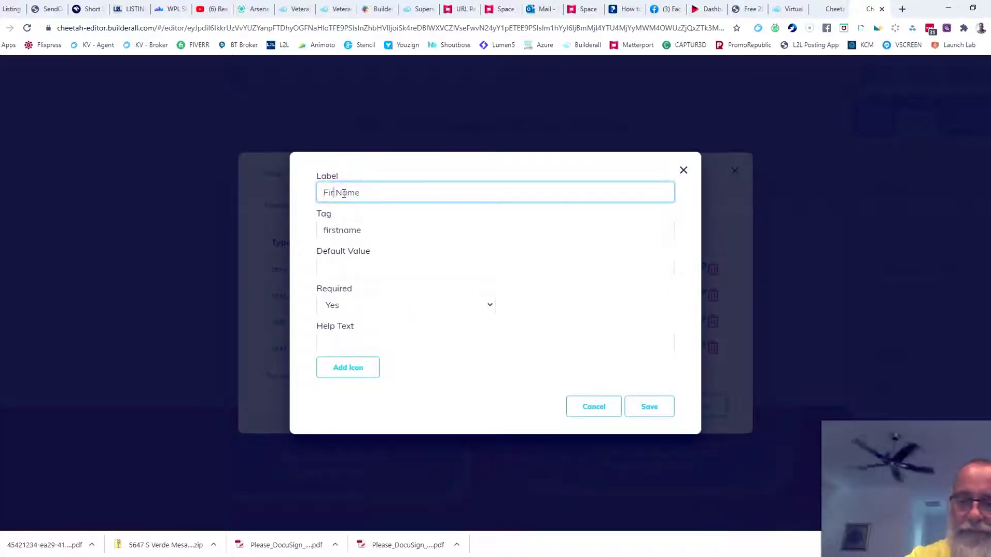
pyautogui.write('Your')
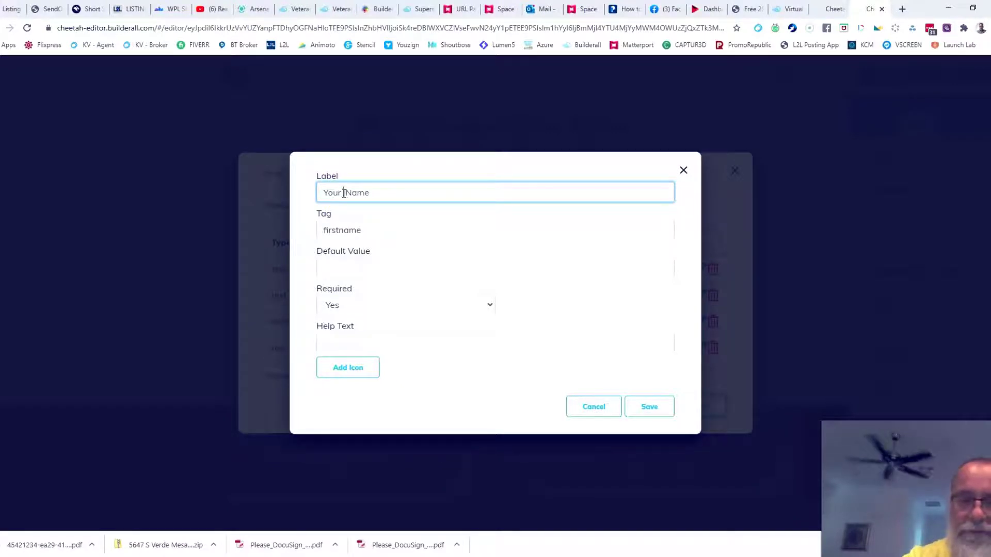
pyautogui.click(340, 231)
pyautogui.press('BackSpace')
pyautogui.press('BackSpace')
pyautogui.press('BackSpace')
pyautogui.press('BackSpace')
pyautogui.press('BackSpace')
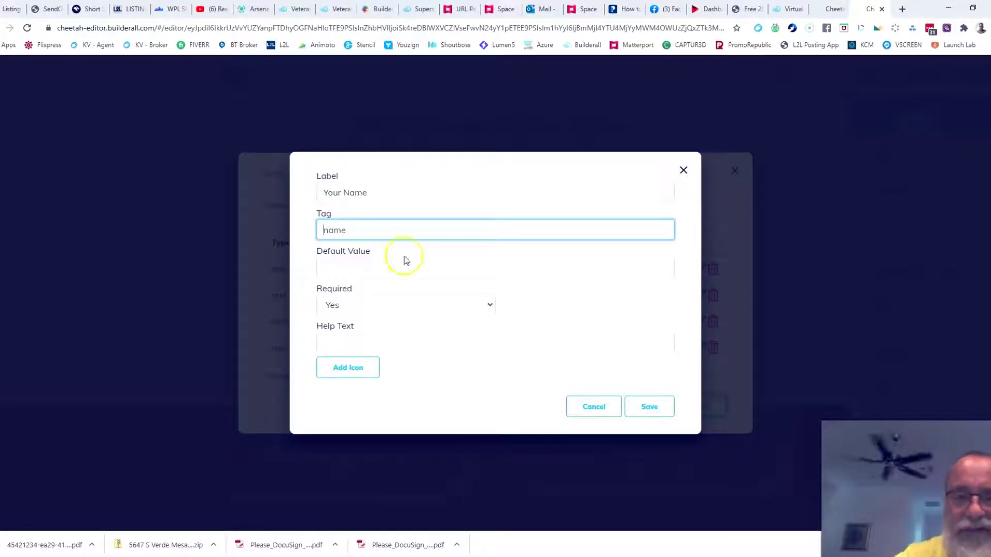
pyautogui.click(646, 412)
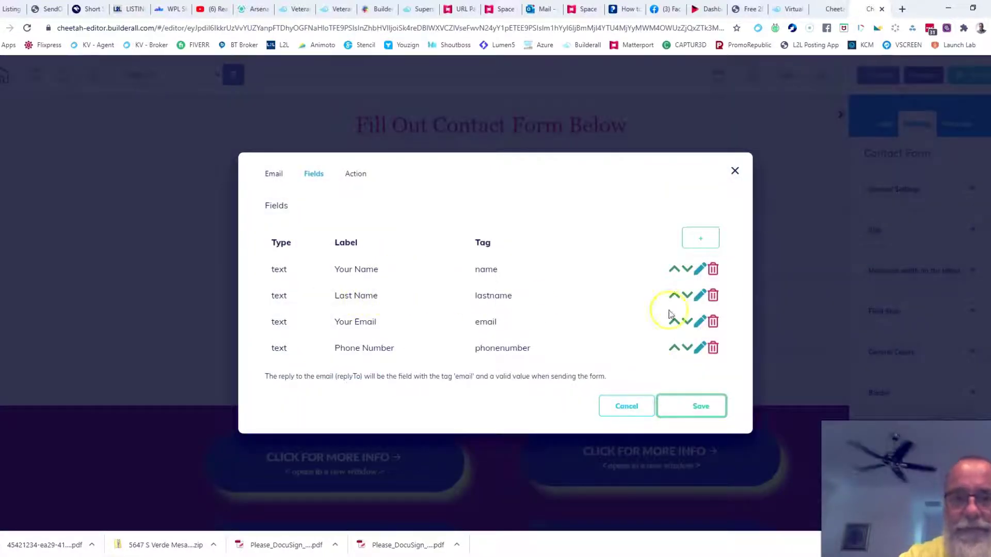
# Delete the Last Name field, relabel Phone Number as 'Your Phone Number', and apply the changes.
pyautogui.click(713, 296)
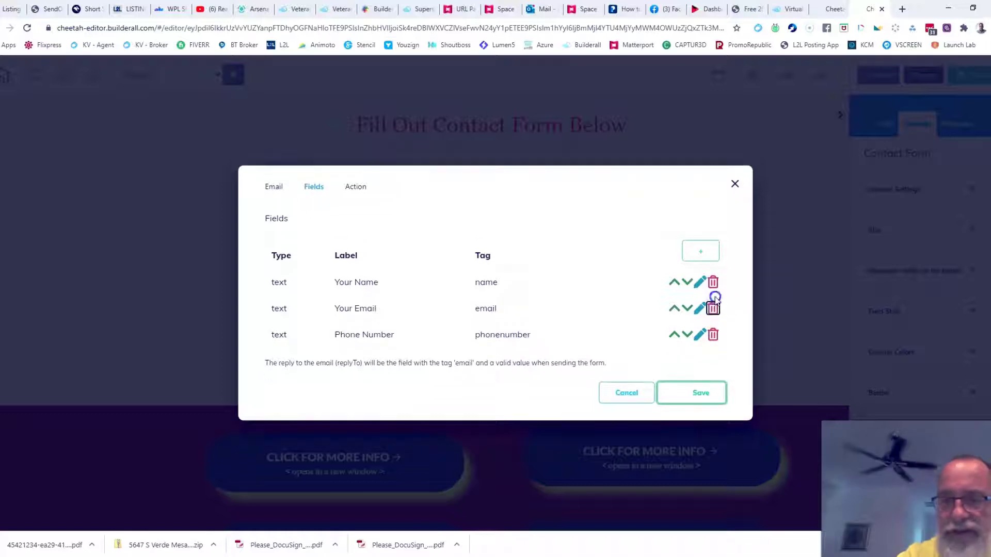
pyautogui.click(699, 334)
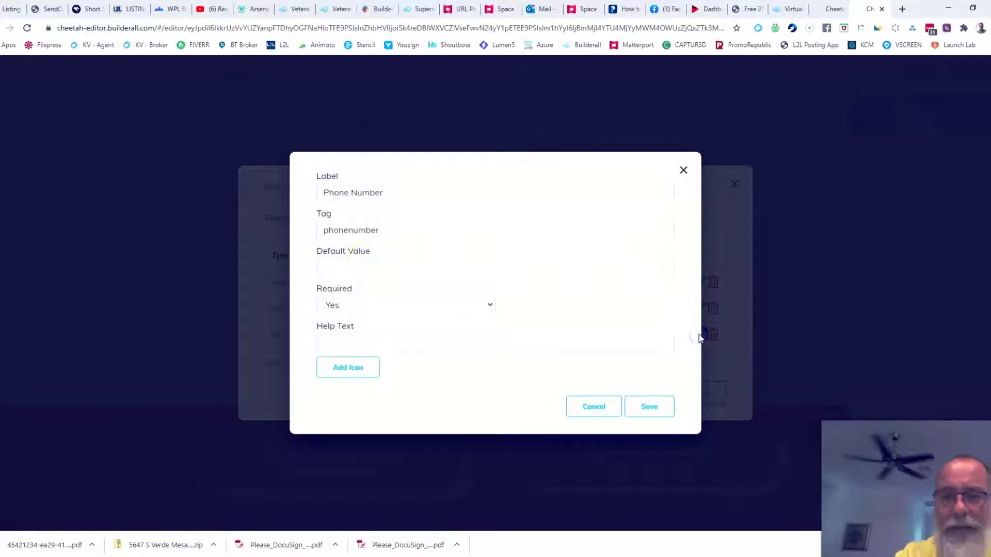
pyautogui.click(323, 193)
pyautogui.write('Your')
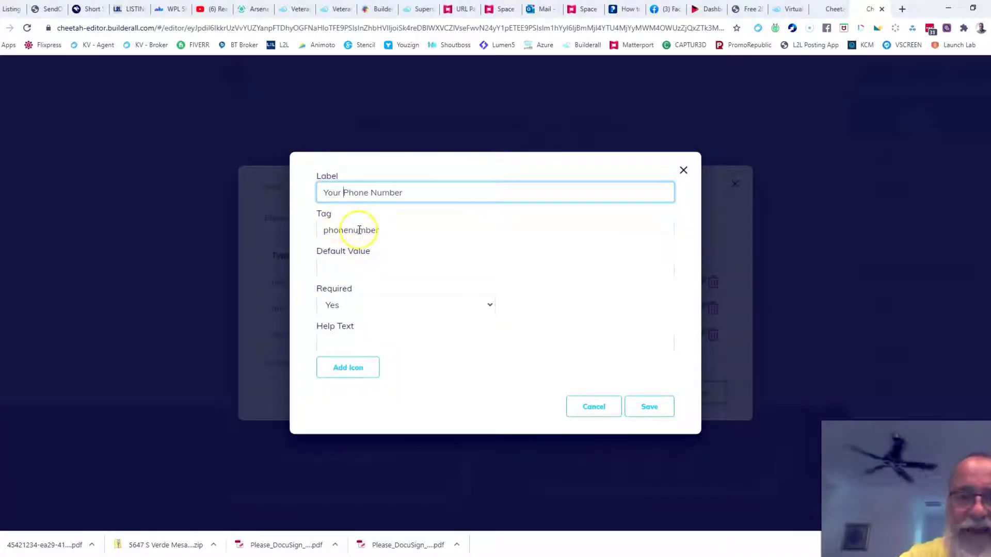
pyautogui.click(649, 407)
pyautogui.click(701, 394)
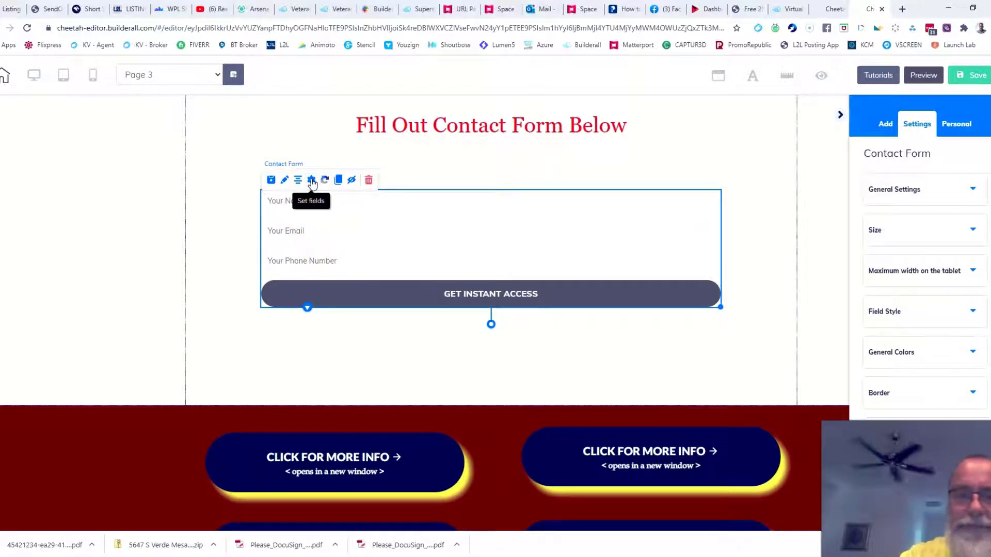
# Add a multi-line Message text area field to the contact form and save the field list.
pyautogui.click(312, 182)
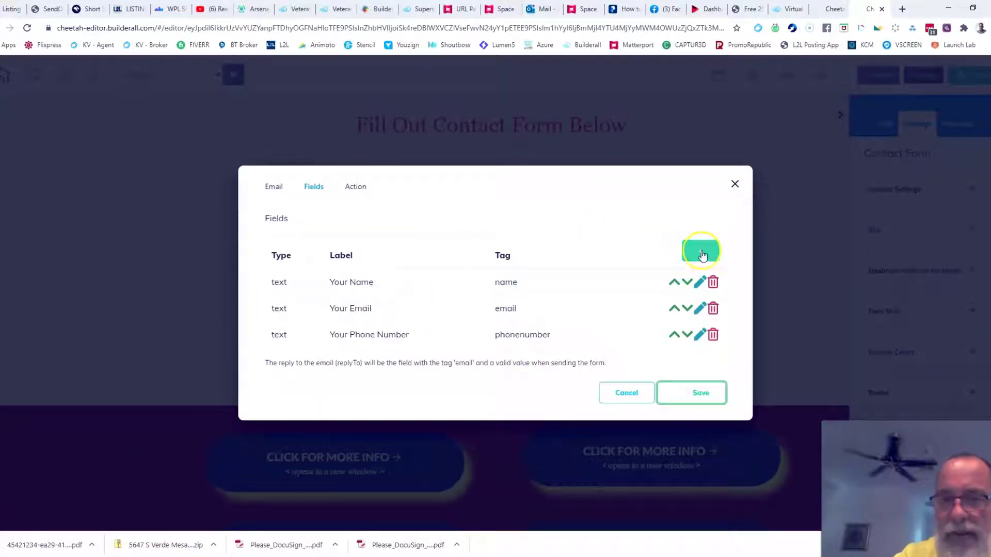
pyautogui.click(701, 252)
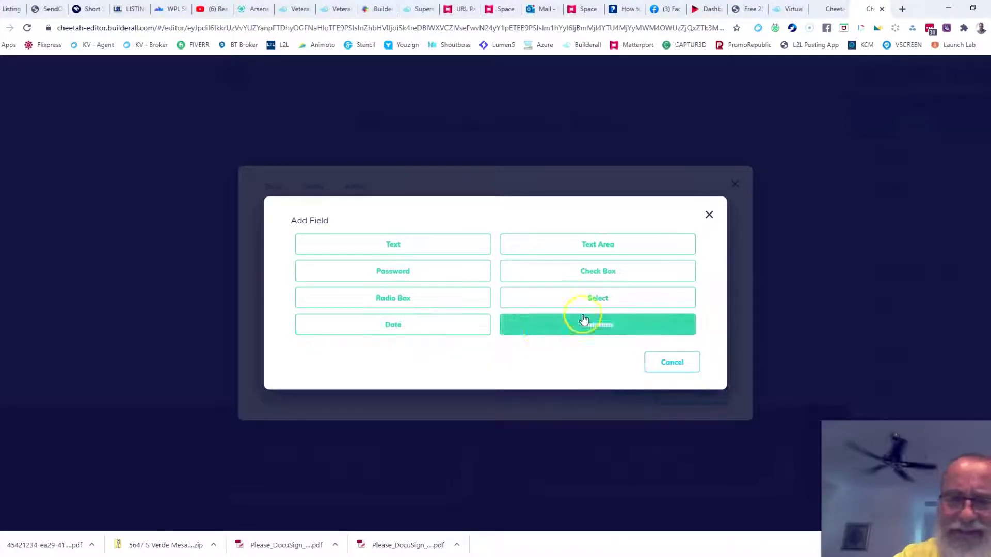
pyautogui.click(594, 246)
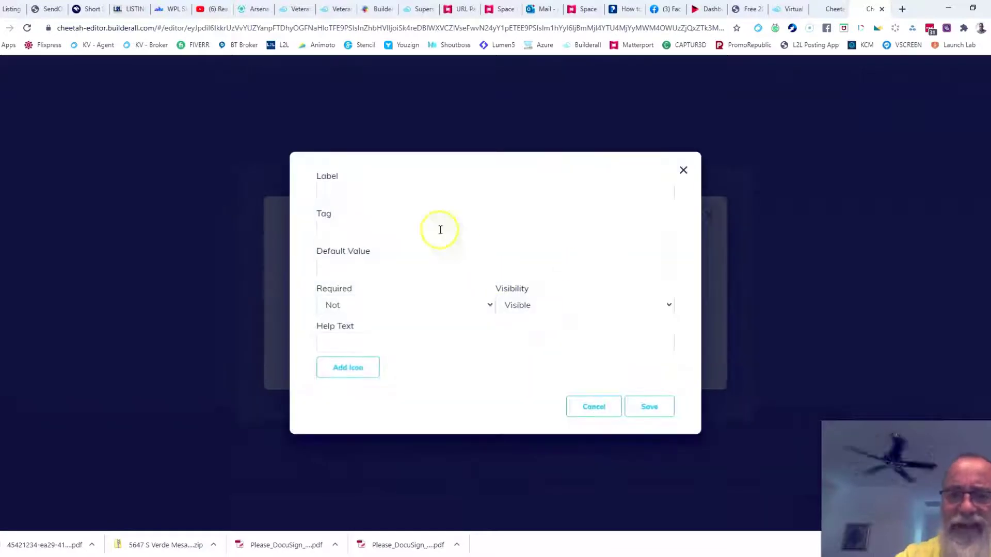
pyautogui.click(352, 193)
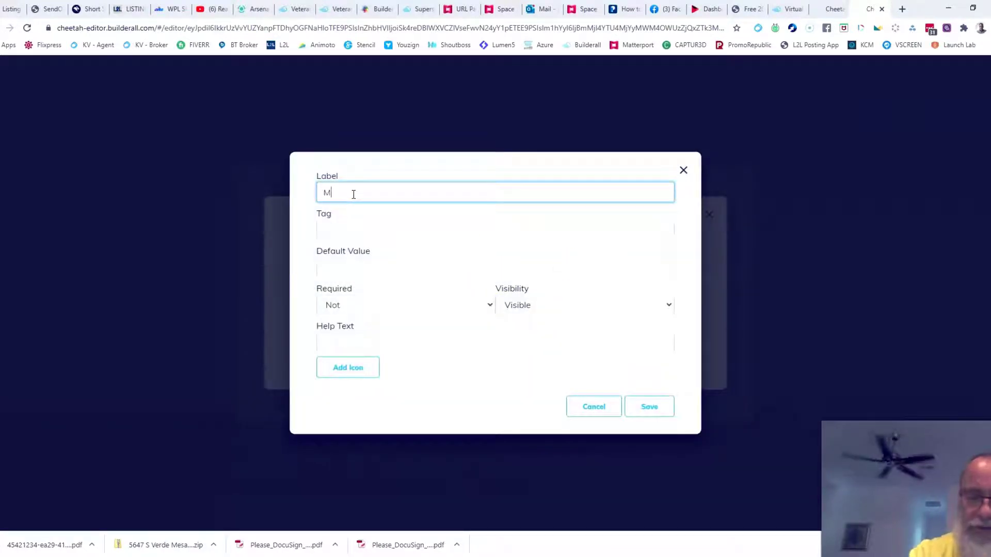
pyautogui.click(356, 233)
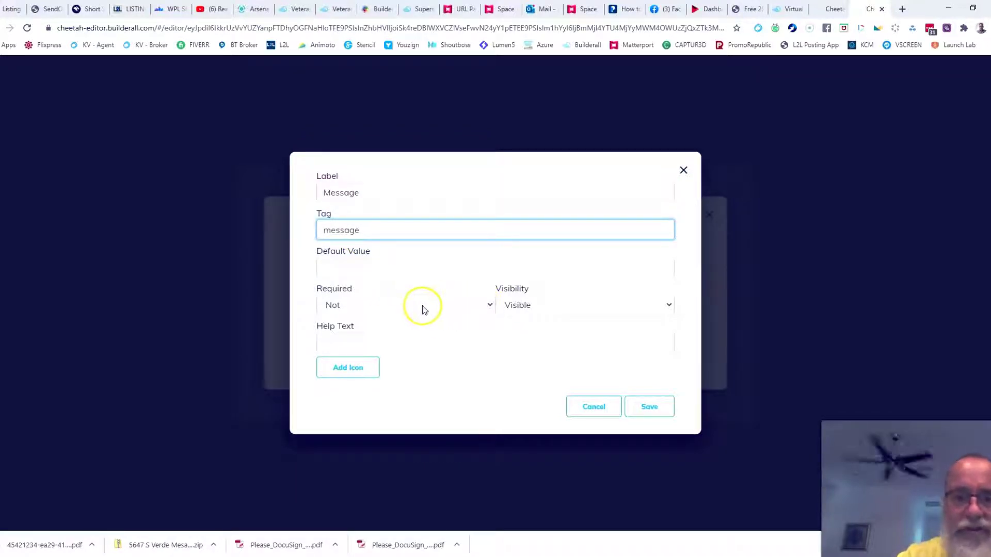
pyautogui.click(649, 407)
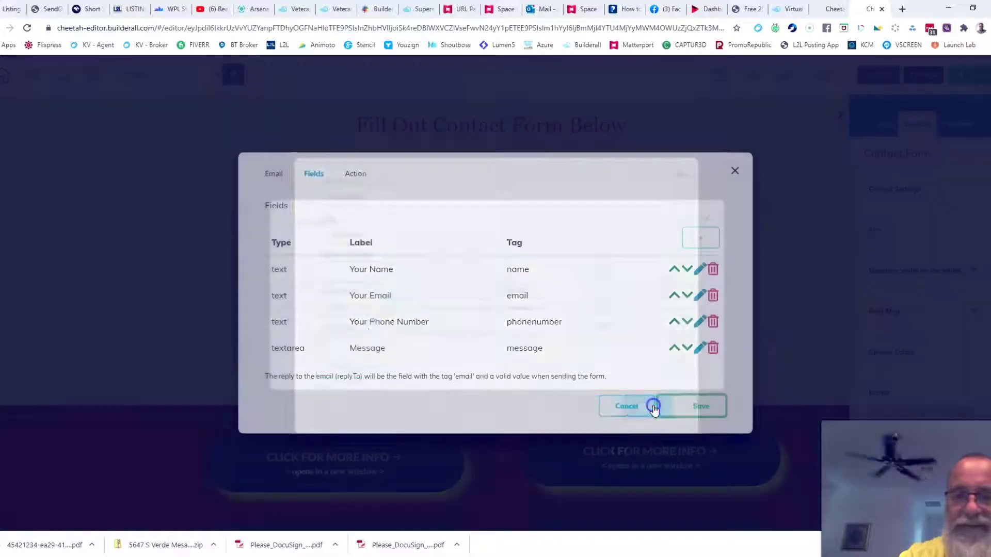
pyautogui.click(706, 406)
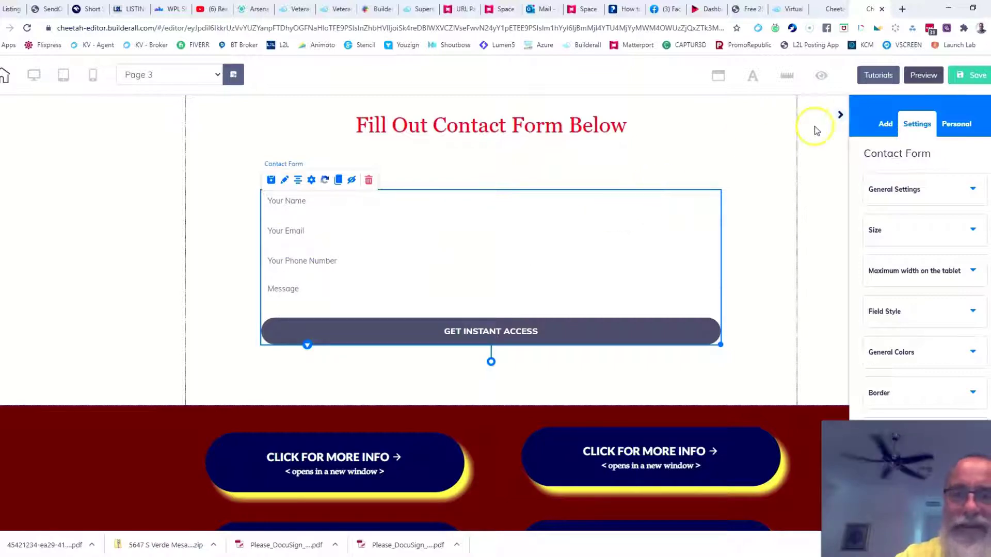
# Copy the Superstition Springs site address from its tab for the redirect.
pyautogui.click(418, 11)
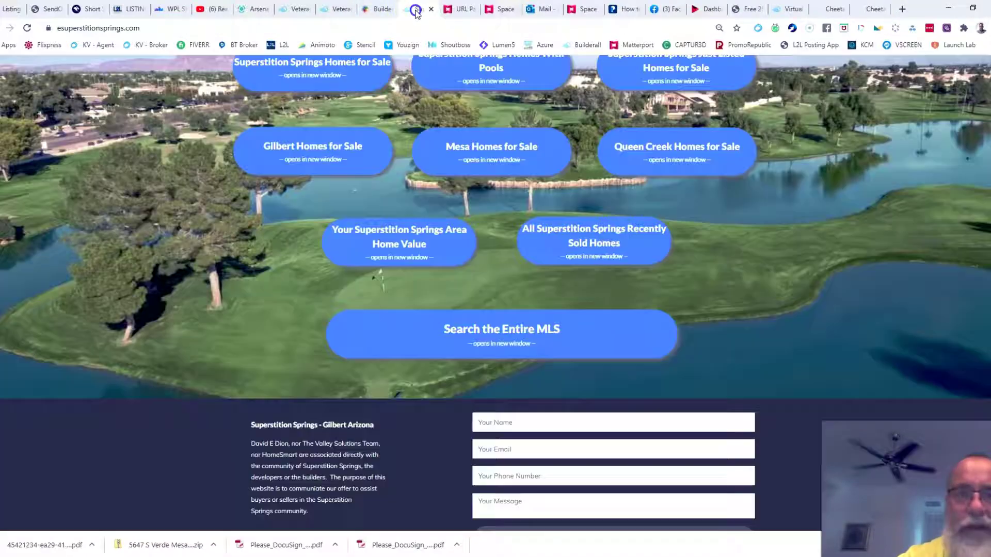
pyautogui.scroll(1, 874, 258)
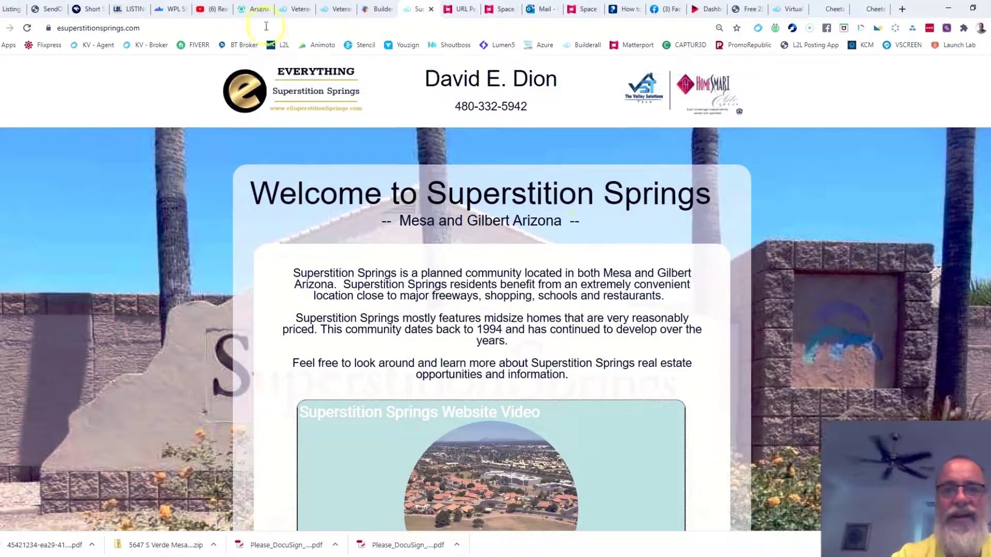
pyautogui.click(232, 27)
pyautogui.hotkey('ctrl', 'c')
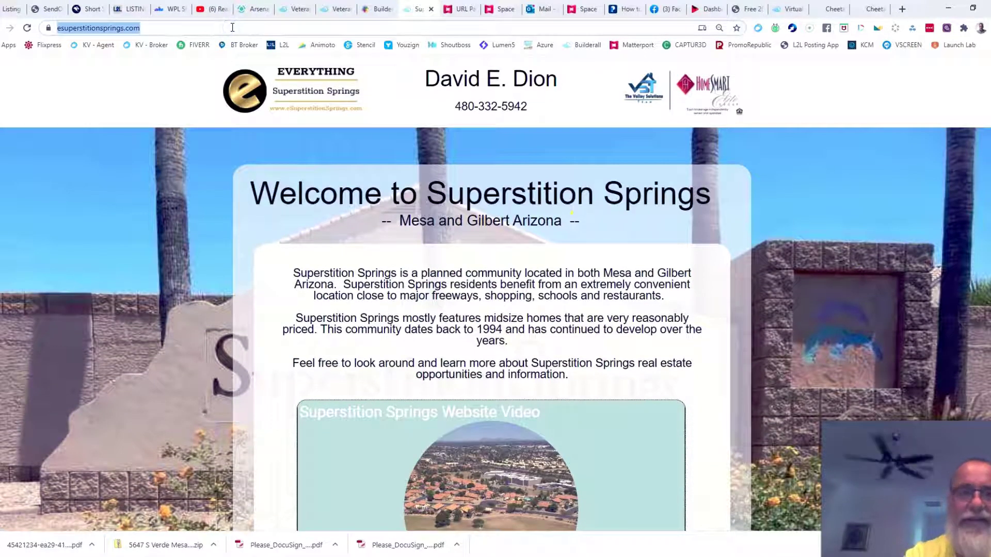
pyautogui.click(874, 10)
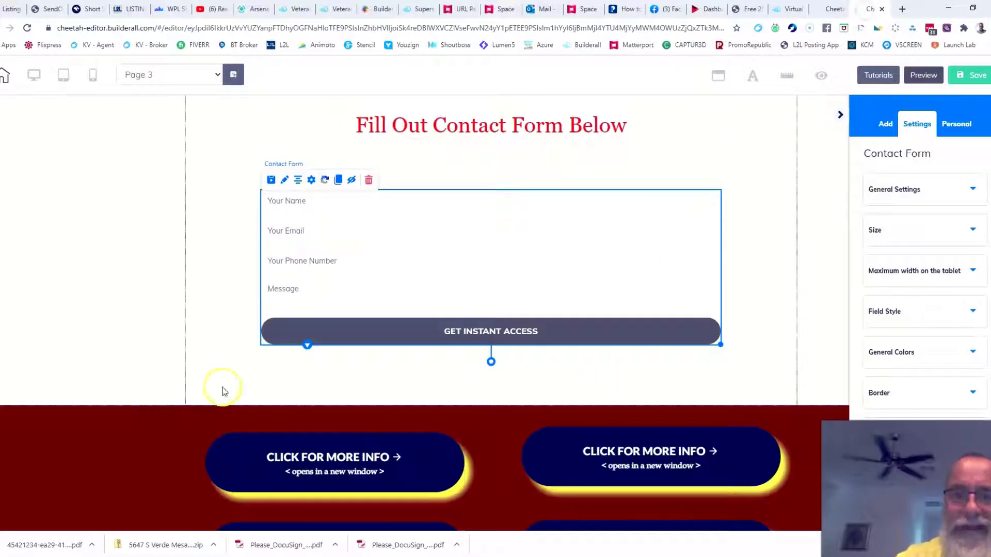
pyautogui.click(311, 181)
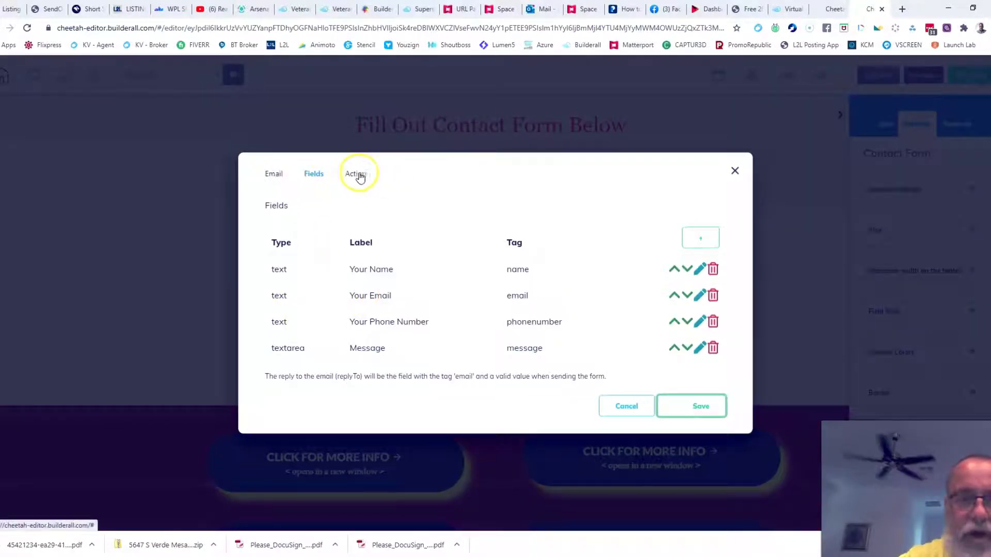
pyautogui.click(356, 173)
pyautogui.click(309, 284)
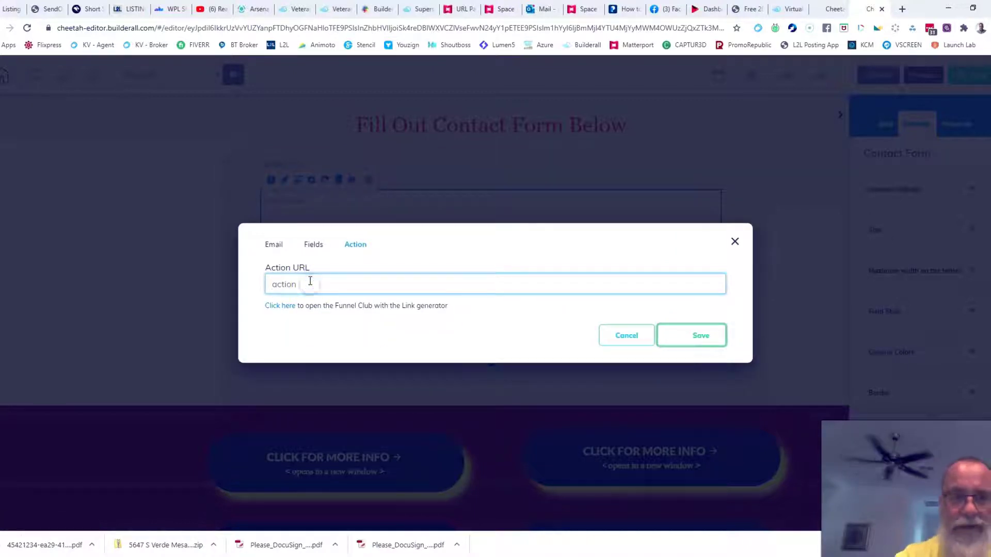
pyautogui.hotkey('ctrl', 'v')
pyautogui.click(699, 335)
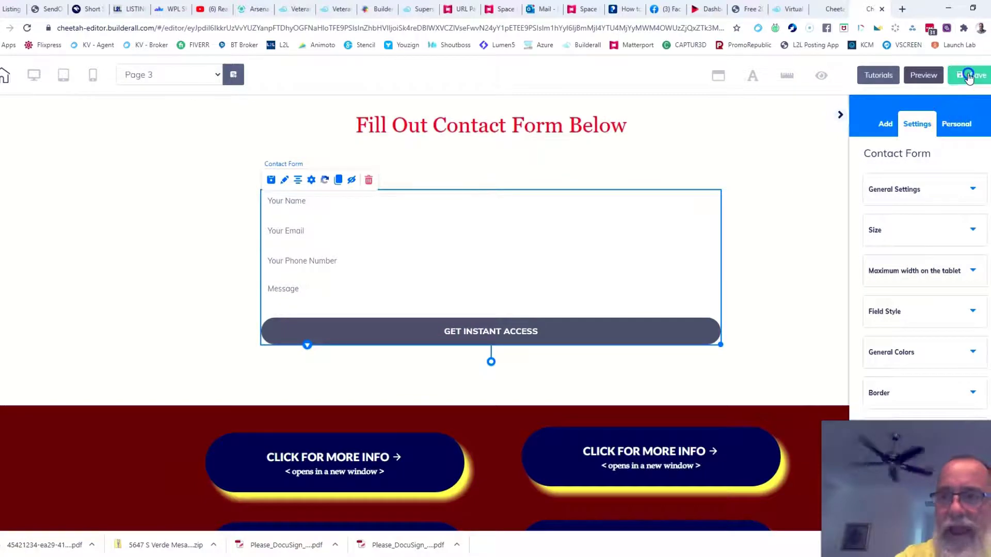
# Save and publish the site, then open the live website.
pyautogui.click(968, 76)
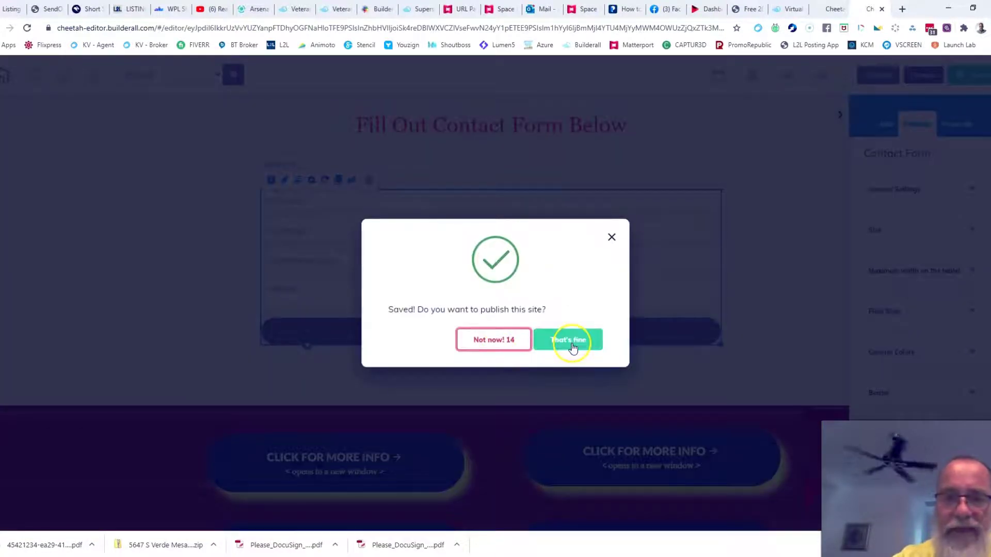
pyautogui.click(571, 342)
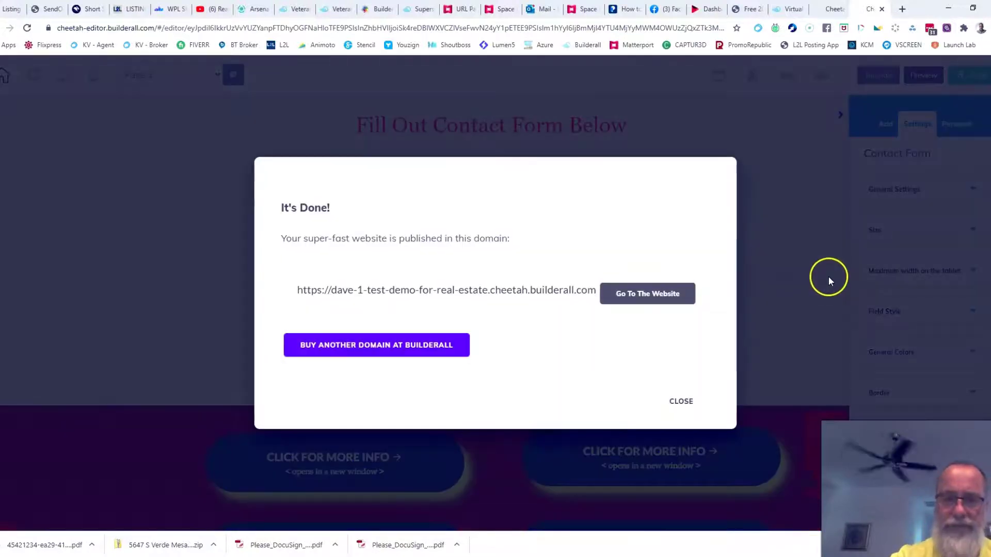
pyautogui.click(665, 295)
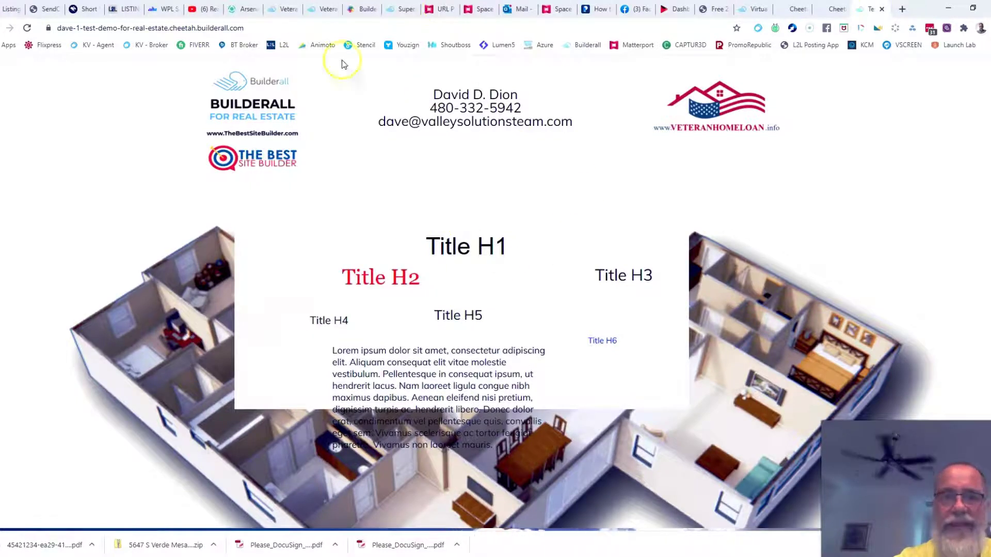
# Load the live site's /page-3 address.
pyautogui.click(287, 30)
pyautogui.click(287, 29)
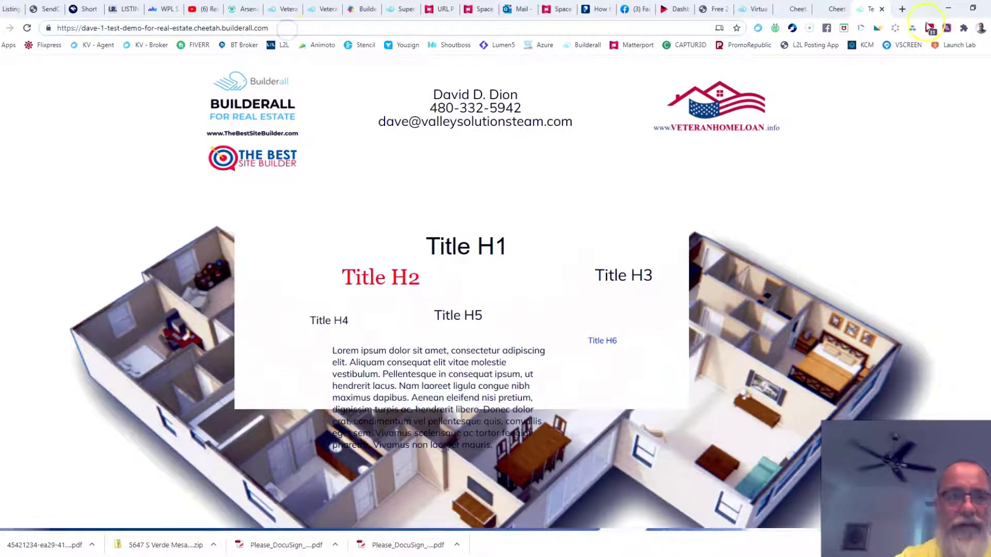
pyautogui.write('/pa')
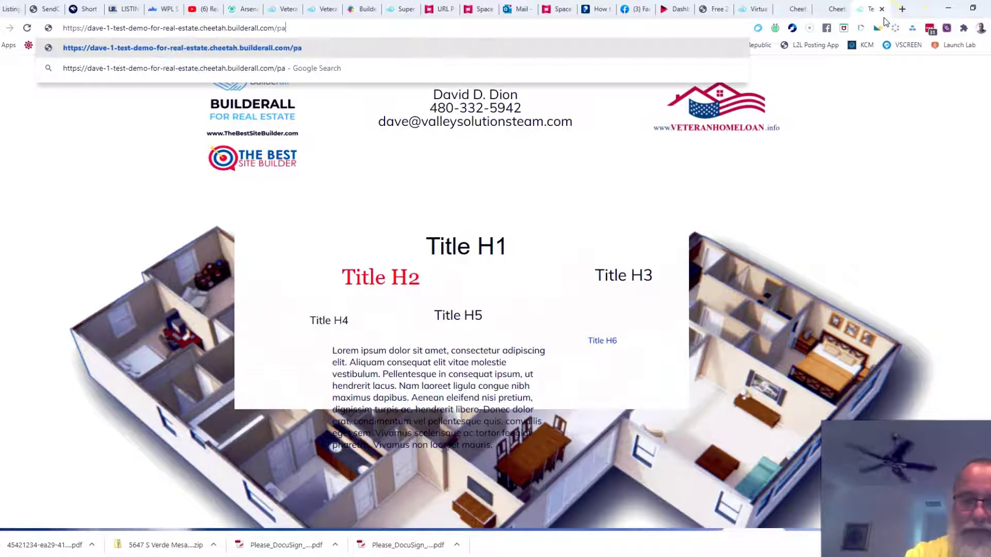
pyautogui.write('ge-3')
pyautogui.press('Return')
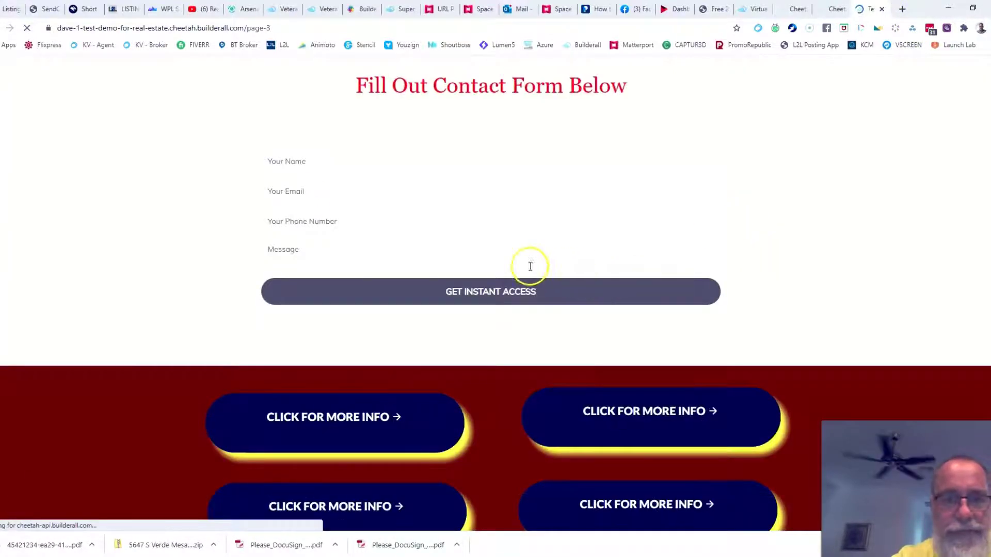
# Fill the name, email, phone and message fields with sample details and submit the form.
pyautogui.click(340, 163)
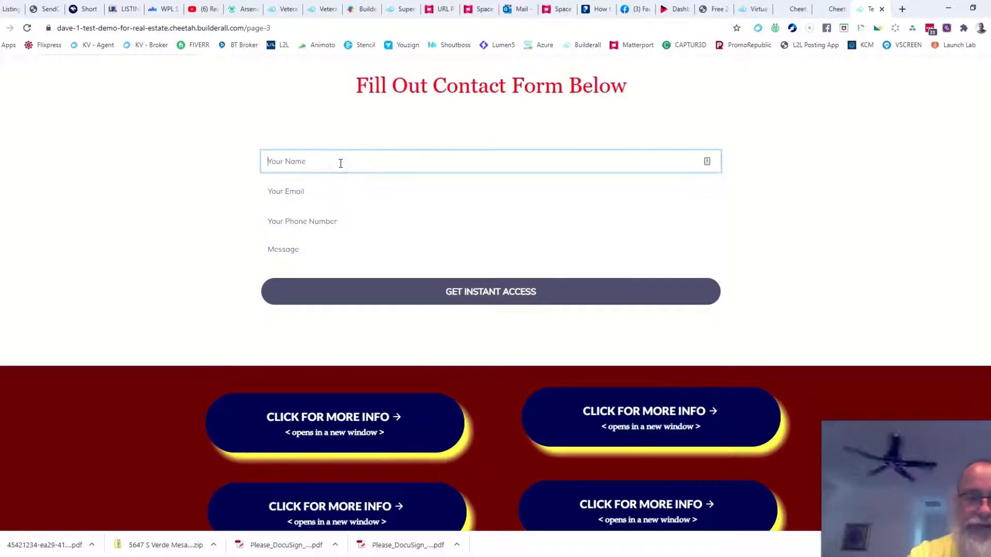
pyautogui.press('Tab')
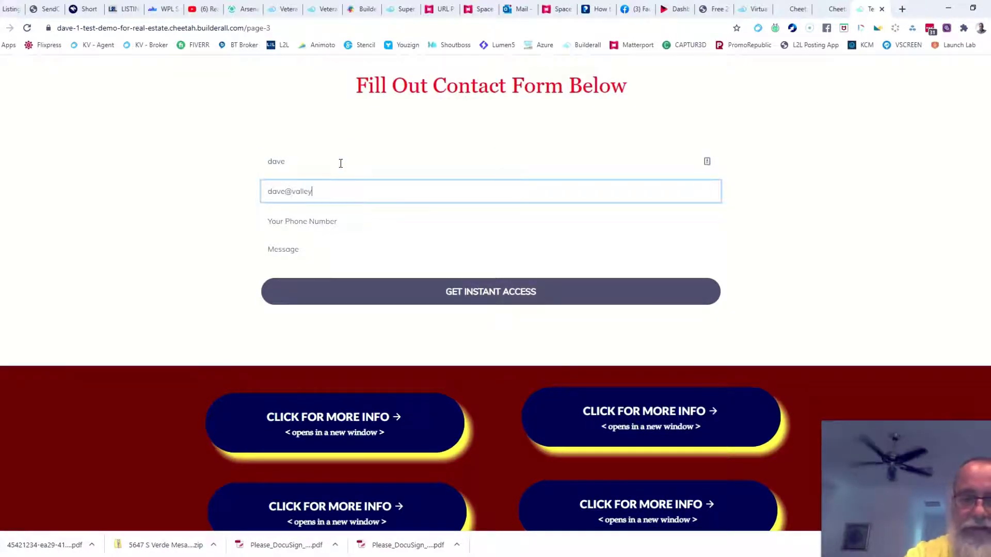
pyautogui.press('Tab')
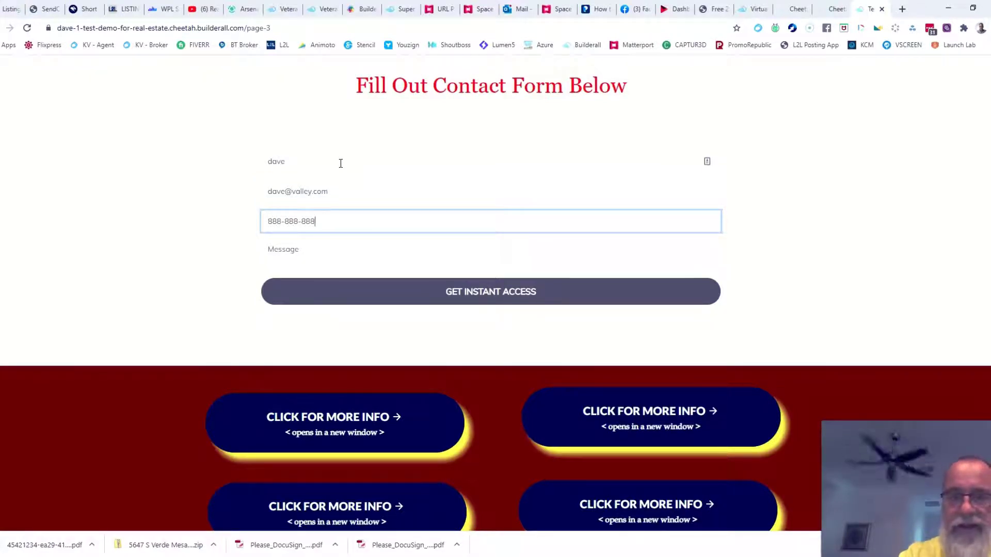
pyautogui.click(305, 250)
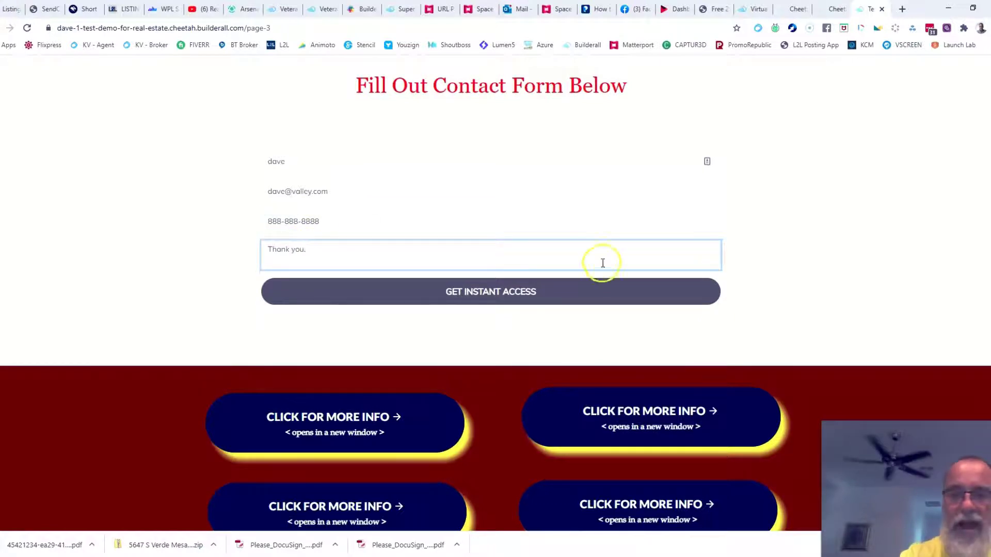
pyautogui.click(497, 293)
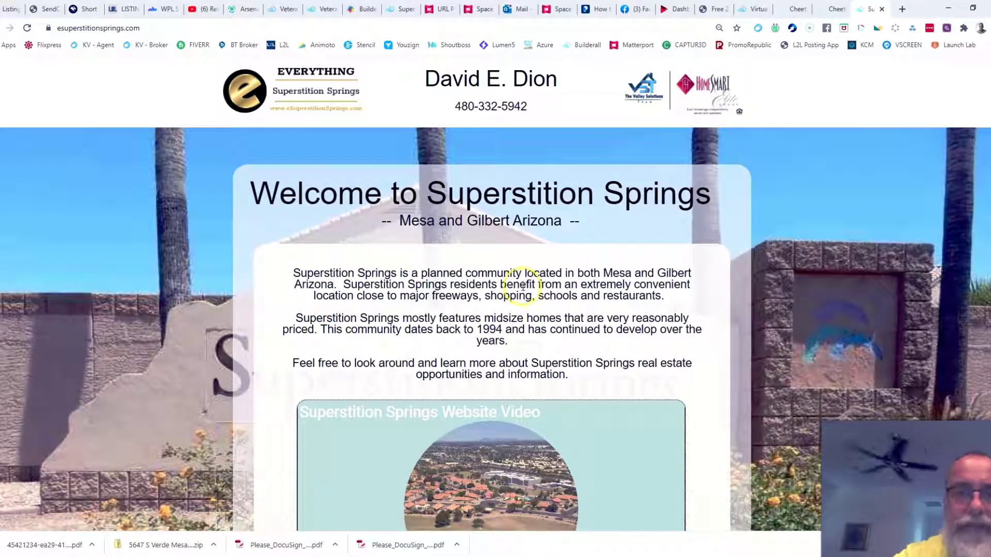
# Dismiss the It's Done! message, check the Outlook inbox, and close the Superstition Springs tab.
pyautogui.click(833, 9)
pyautogui.click(686, 400)
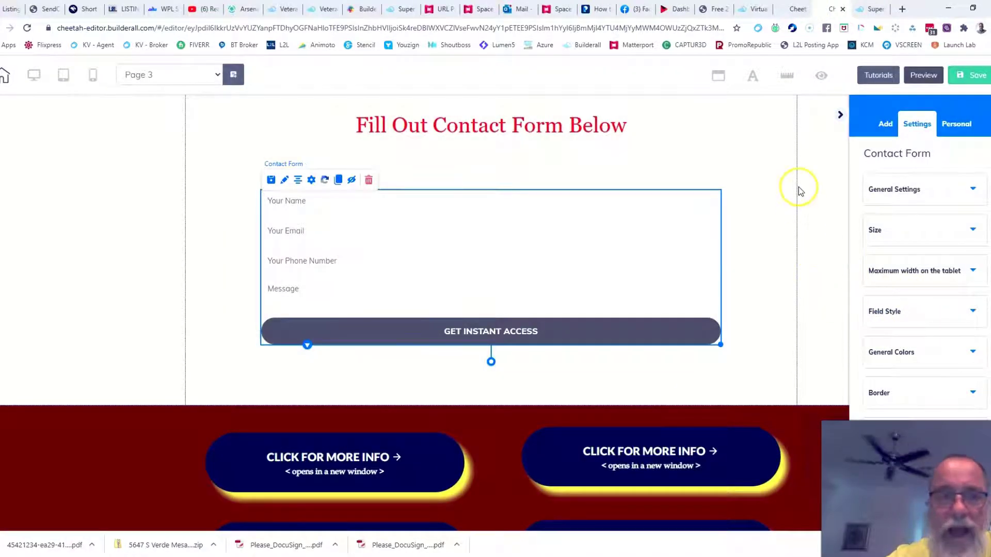
pyautogui.click(518, 9)
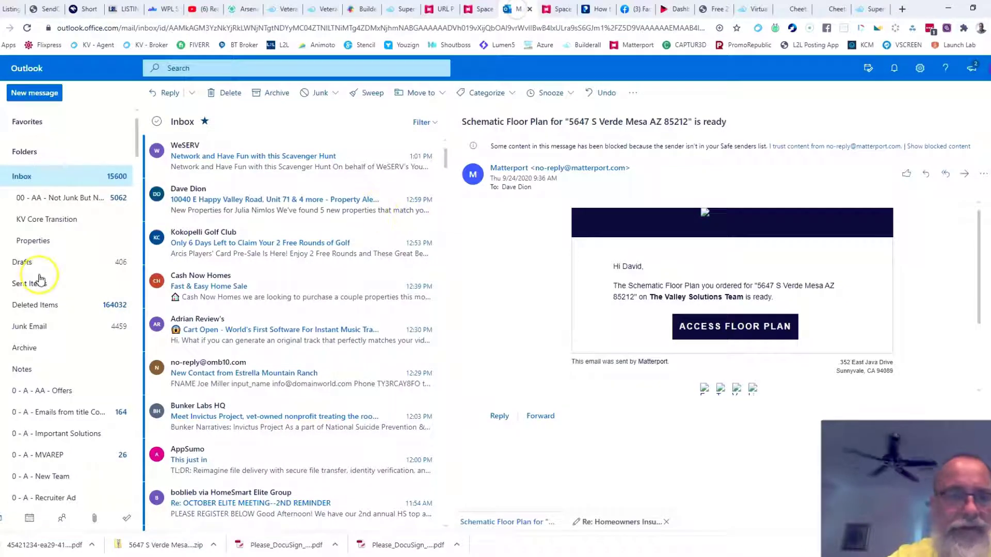
pyautogui.click(22, 176)
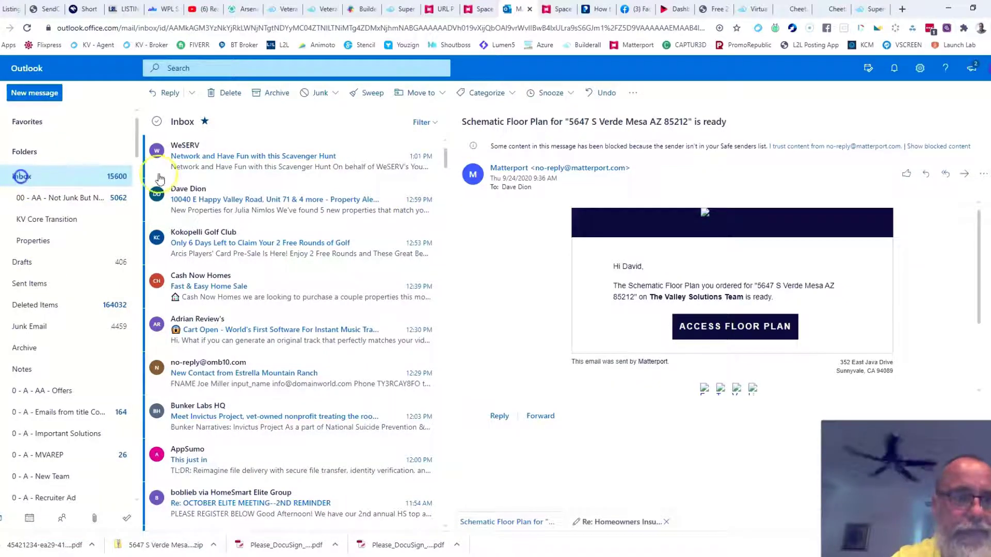
pyautogui.click(867, 11)
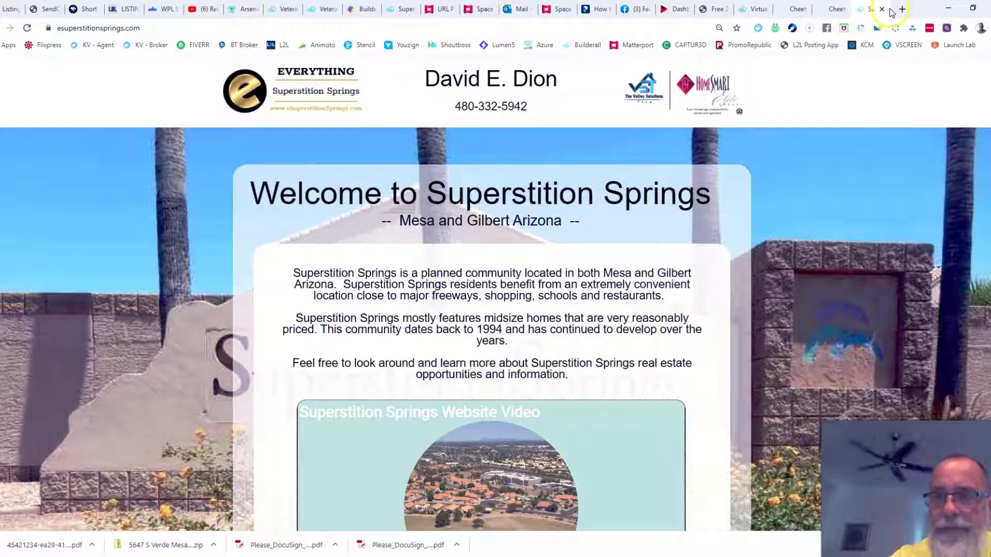
pyautogui.click(882, 9)
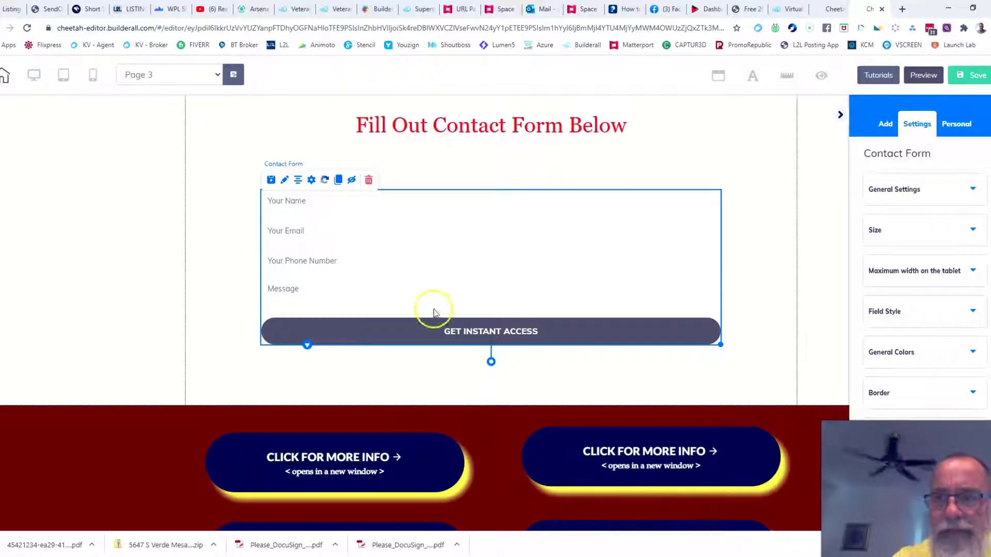
# Enable Show Placeholder in the form's general settings, keeping field labels hidden.
pyautogui.click(973, 190)
pyautogui.scroll(-1, 790, 225)
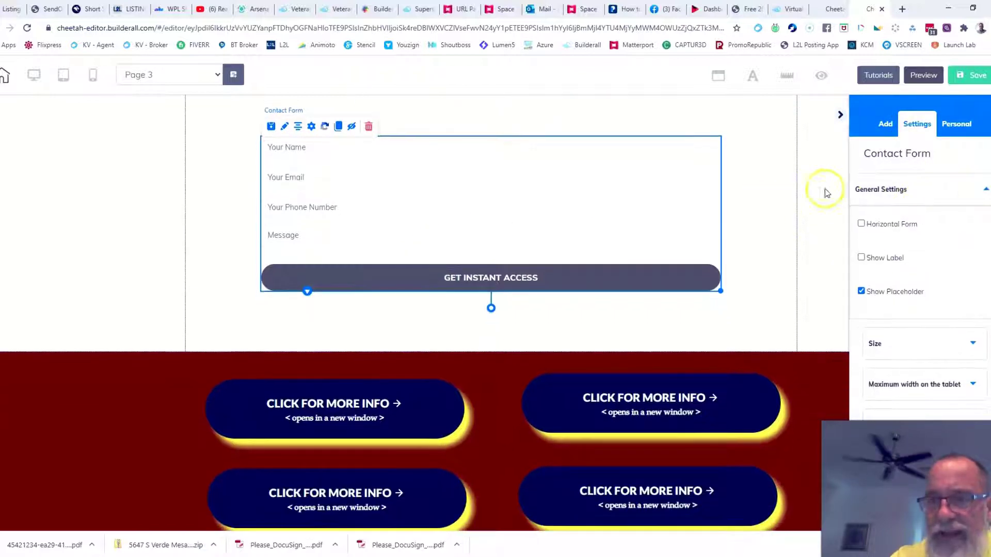
pyautogui.click(861, 258)
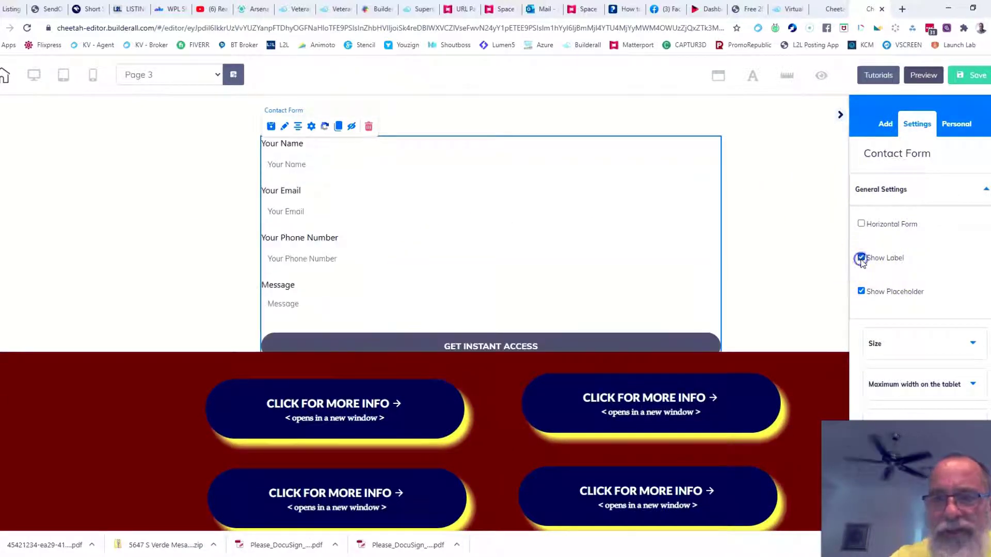
pyautogui.click(861, 258)
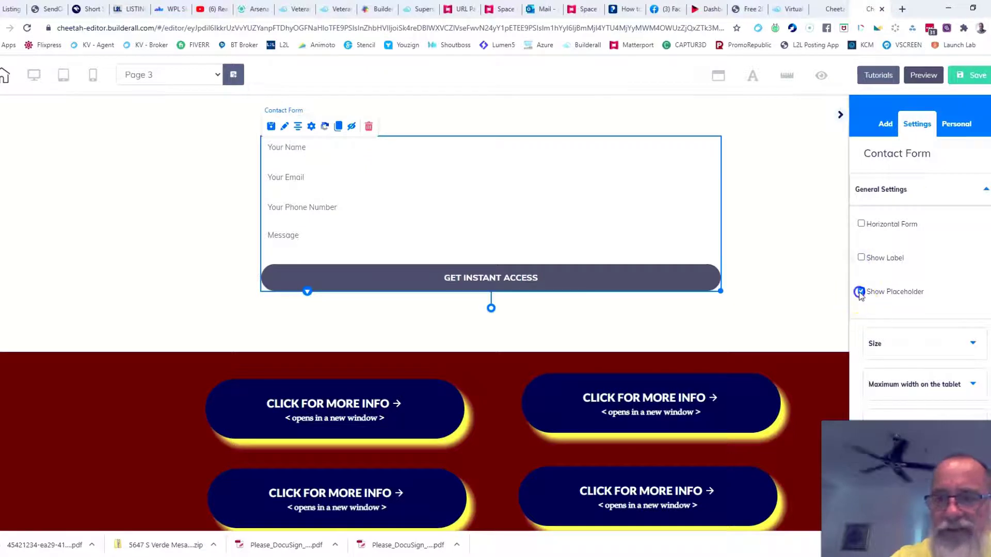
pyautogui.click(861, 292)
pyautogui.click(861, 258)
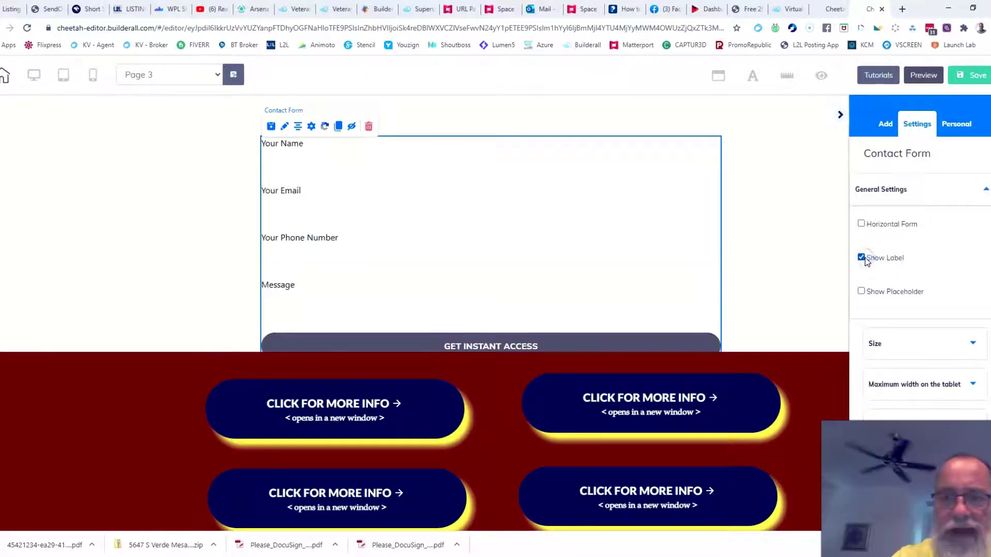
pyautogui.click(861, 258)
pyautogui.click(861, 293)
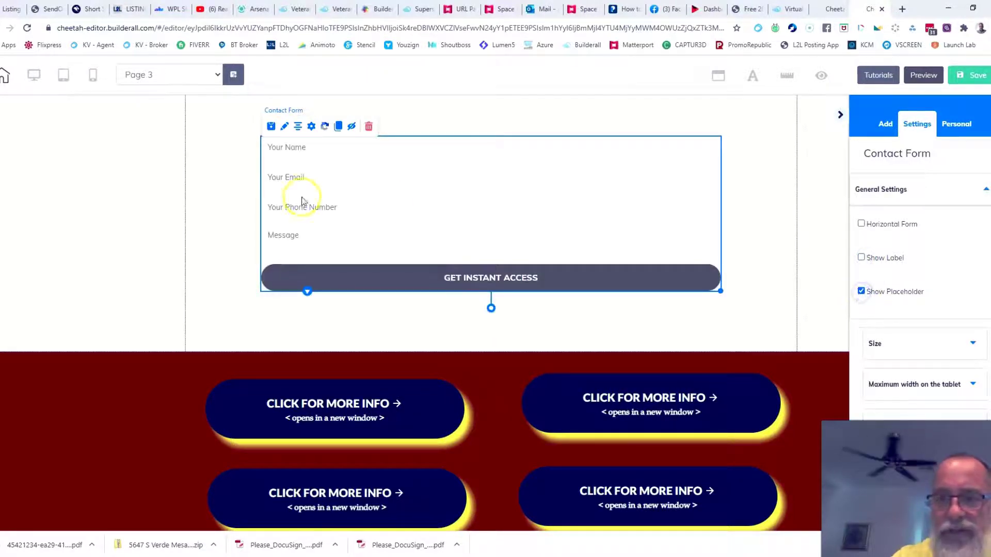
pyautogui.scroll(-2, 987, 279)
pyautogui.scroll(2, 987, 194)
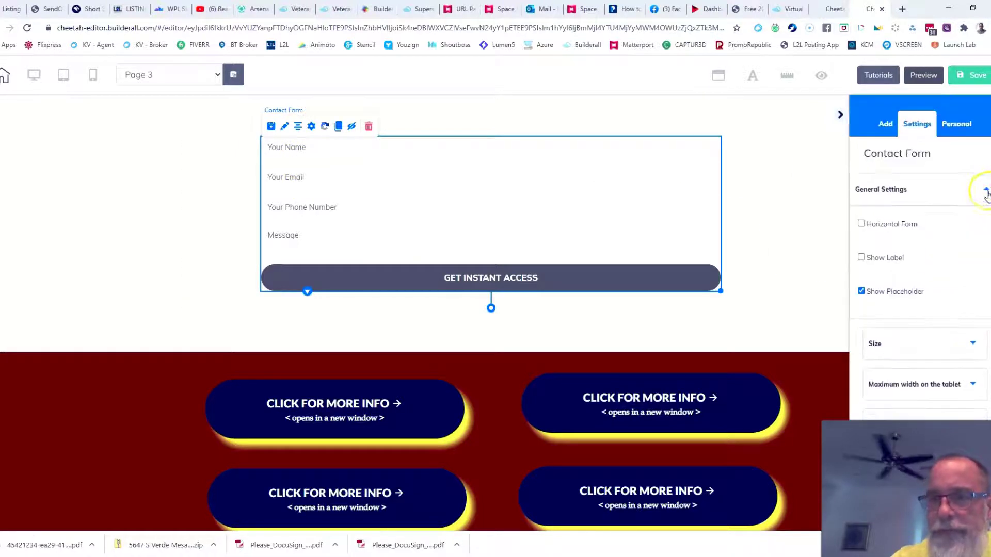
pyautogui.click(986, 194)
# Set the submit button width to 100, height to 75 and margin to 47.
pyautogui.scroll(-2, 792, 265)
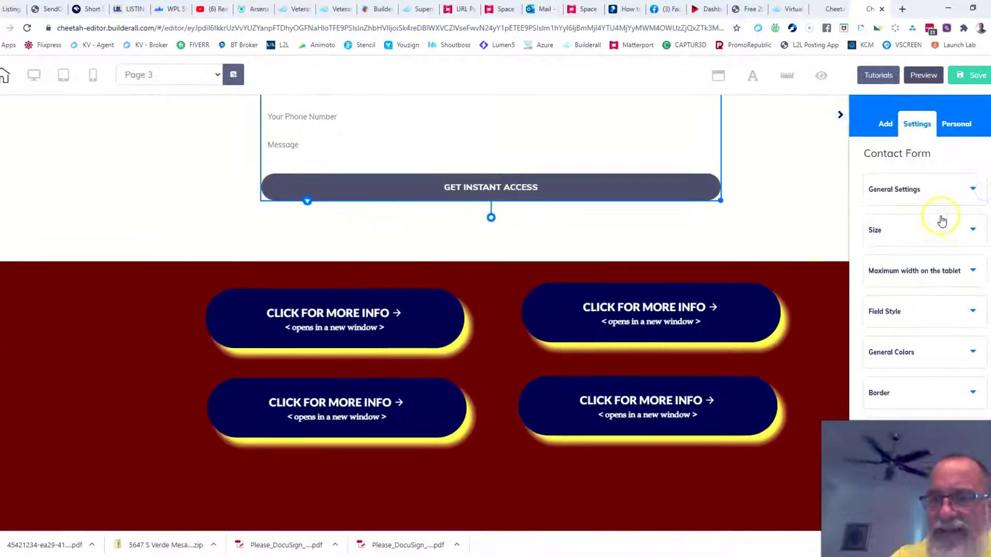
pyautogui.click(973, 229)
pyautogui.scroll(3, 793, 230)
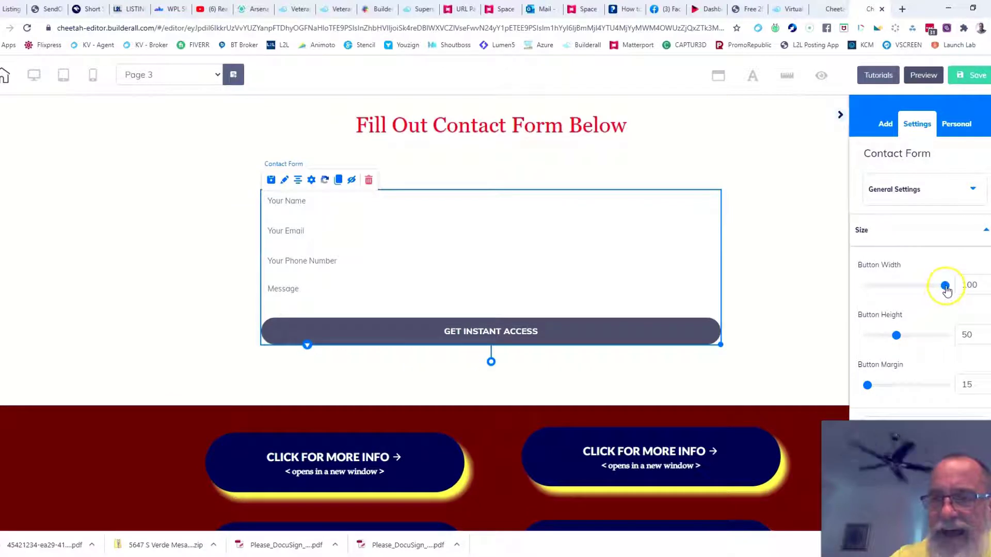
pyautogui.moveTo(927, 288); pyautogui.dragTo(890, 290)
pyautogui.moveTo(953, 287); pyautogui.dragTo(958, 285)
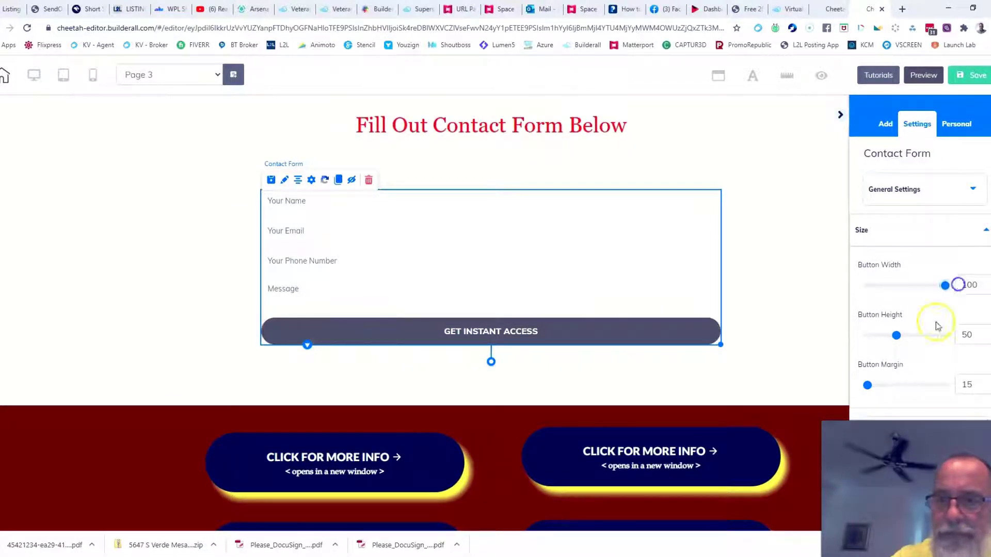
pyautogui.moveTo(917, 335); pyautogui.dragTo(921, 335)
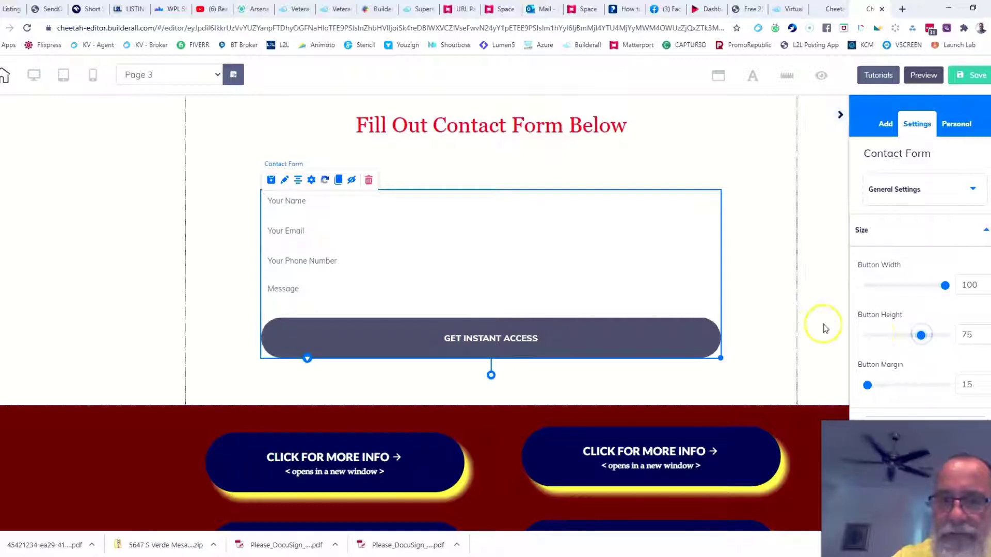
pyautogui.scroll(-3, 826, 327)
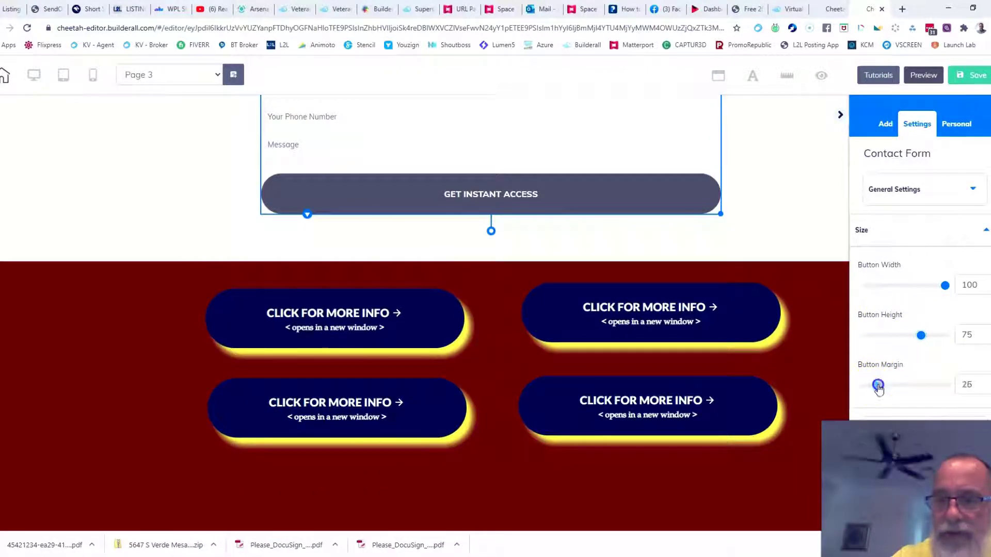
pyautogui.moveTo(879, 386); pyautogui.dragTo(896, 385)
pyautogui.scroll(3, 777, 203)
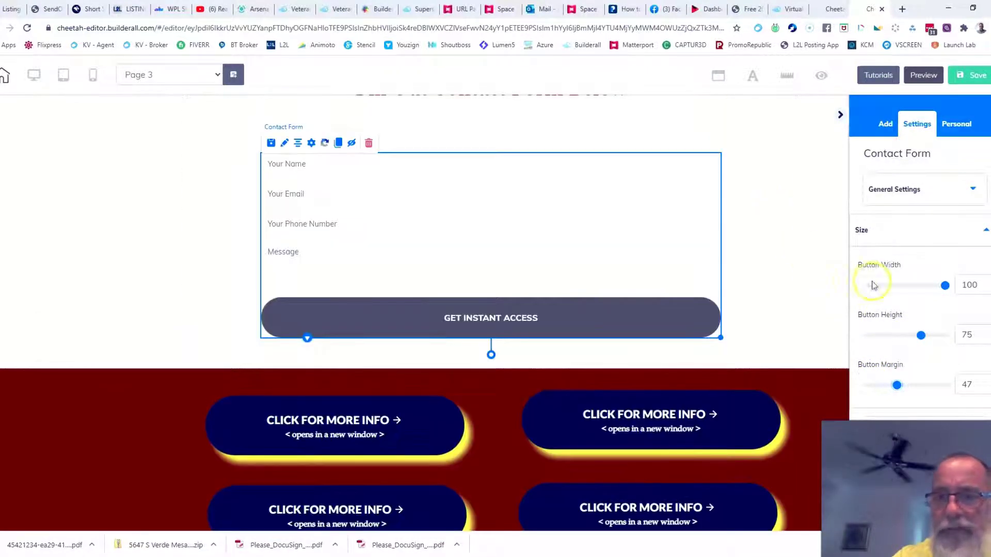
pyautogui.scroll(-4, 877, 289)
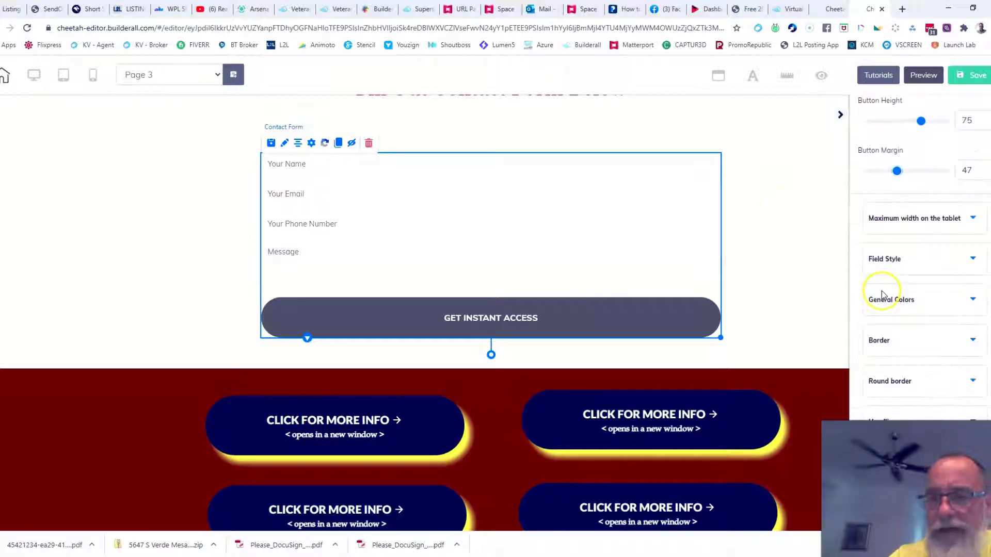
# Raise the Field Style font size from 14 to 23, then glance at the Outlook inbox.
pyautogui.click(973, 259)
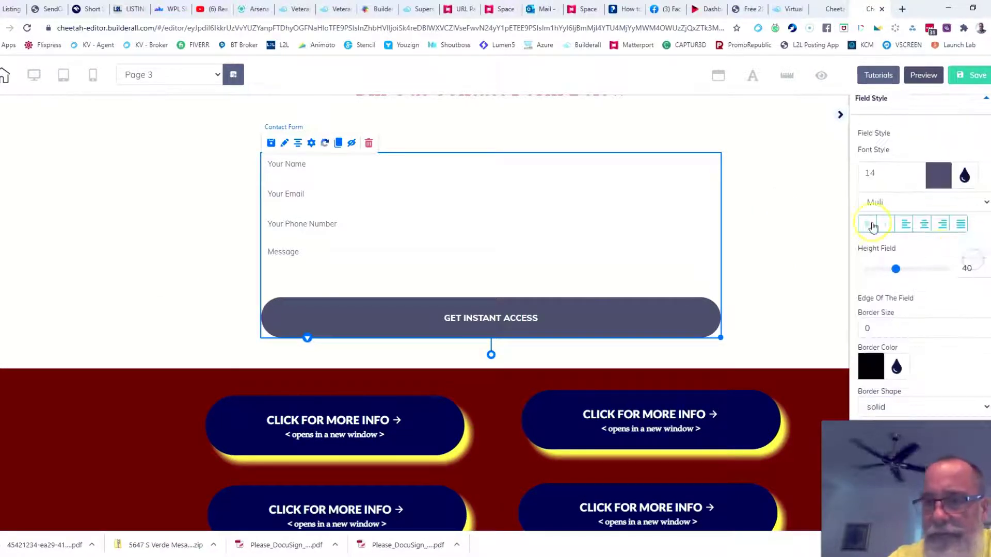
pyautogui.click(920, 170)
pyautogui.click(919, 170)
pyautogui.click(920, 170)
pyautogui.click(920, 170)
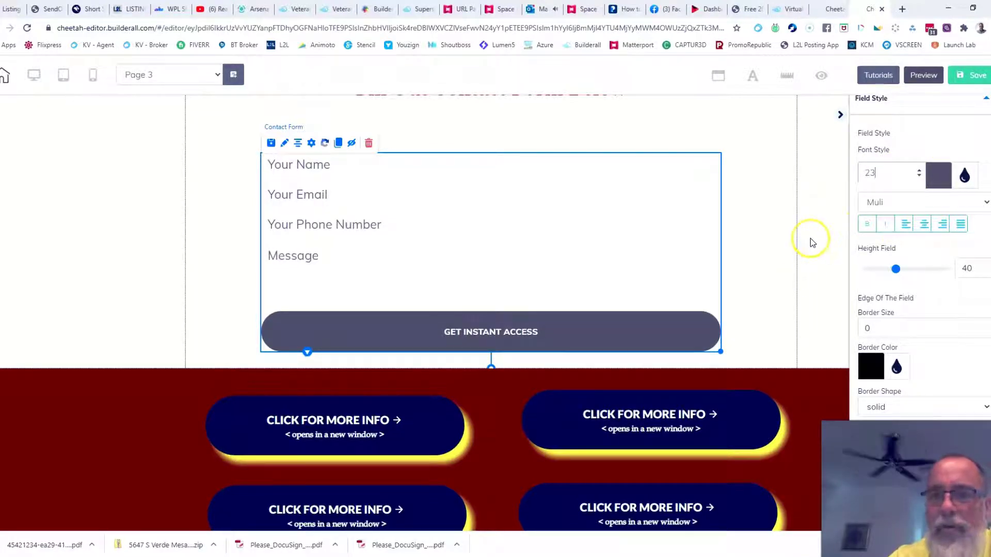
pyautogui.click(985, 100)
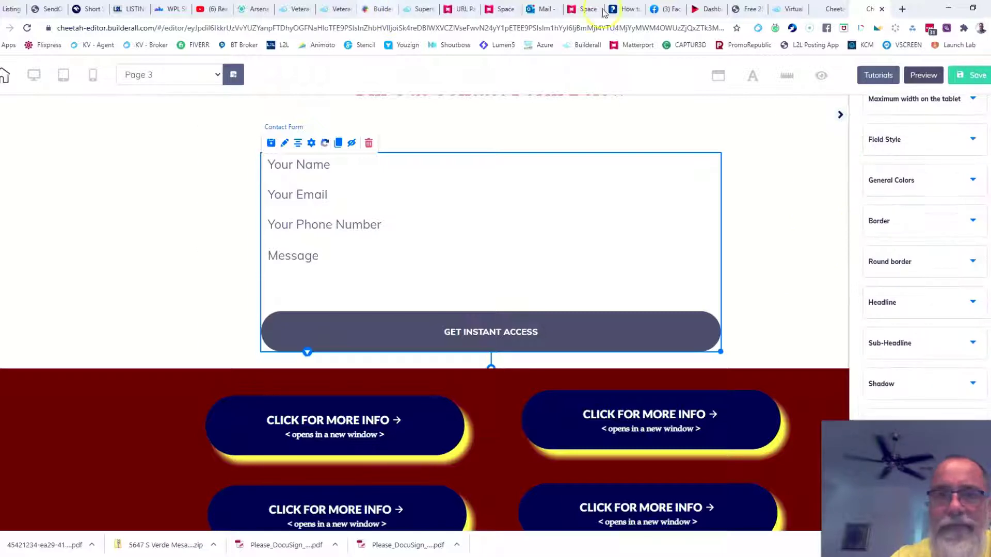
pyautogui.click(537, 8)
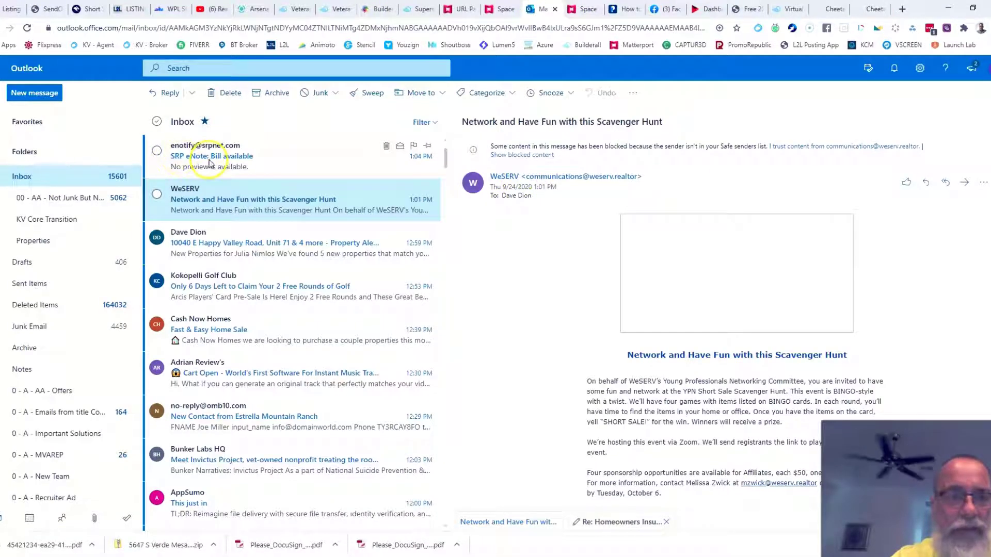
pyautogui.click(872, 9)
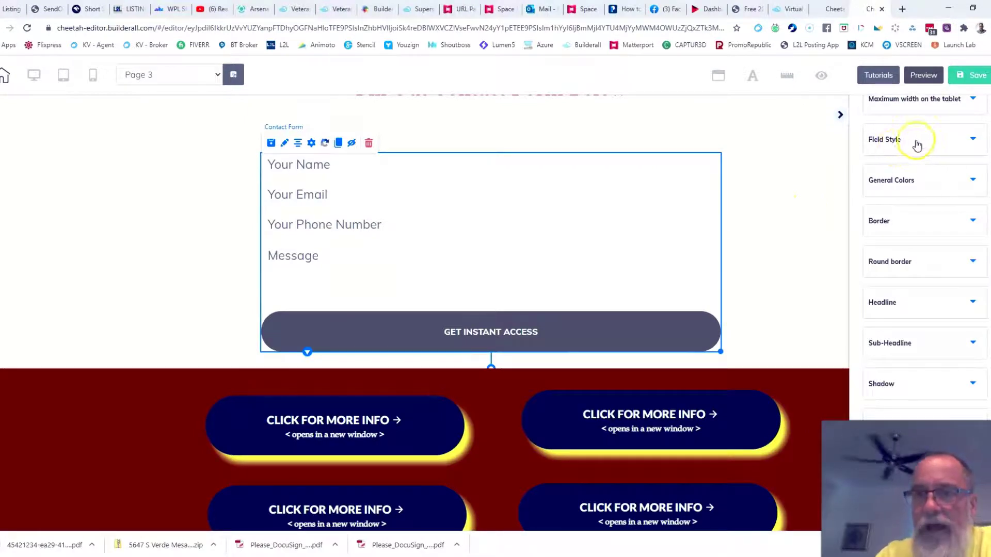
# Set the GET INSTANT ACCESS button background to red and preview Page 3.
pyautogui.click(974, 181)
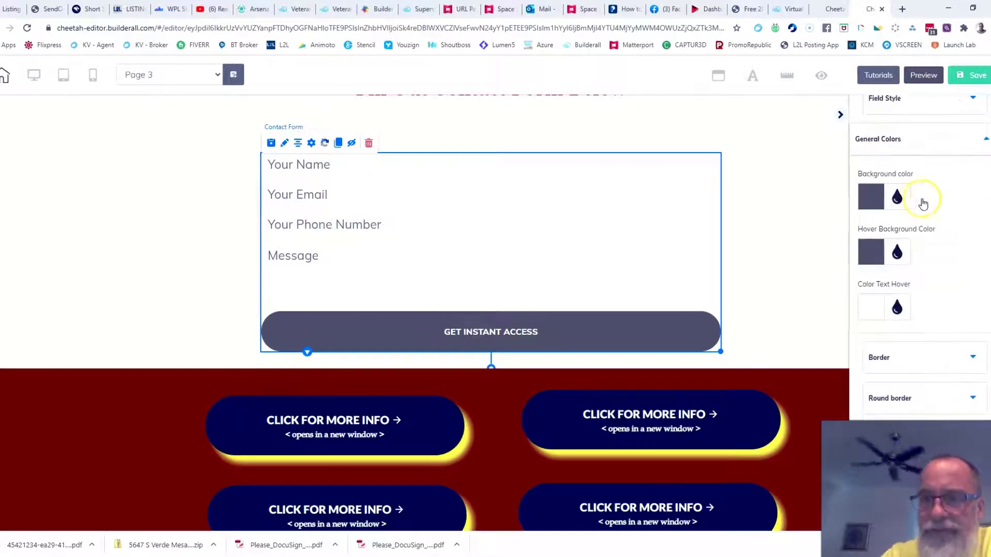
pyautogui.click(864, 201)
pyautogui.click(947, 268)
pyautogui.moveTo(947, 268); pyautogui.dragTo(983, 240)
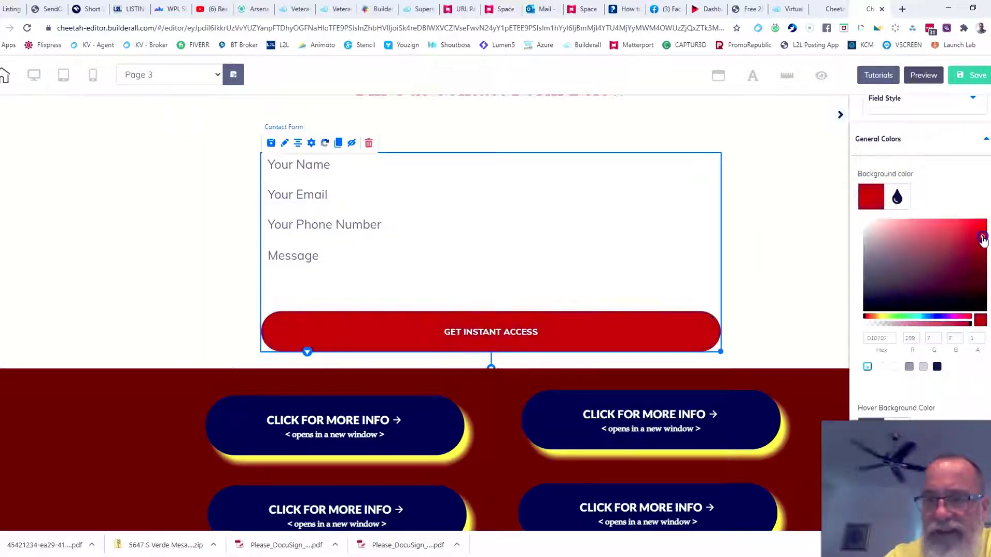
pyautogui.click(946, 186)
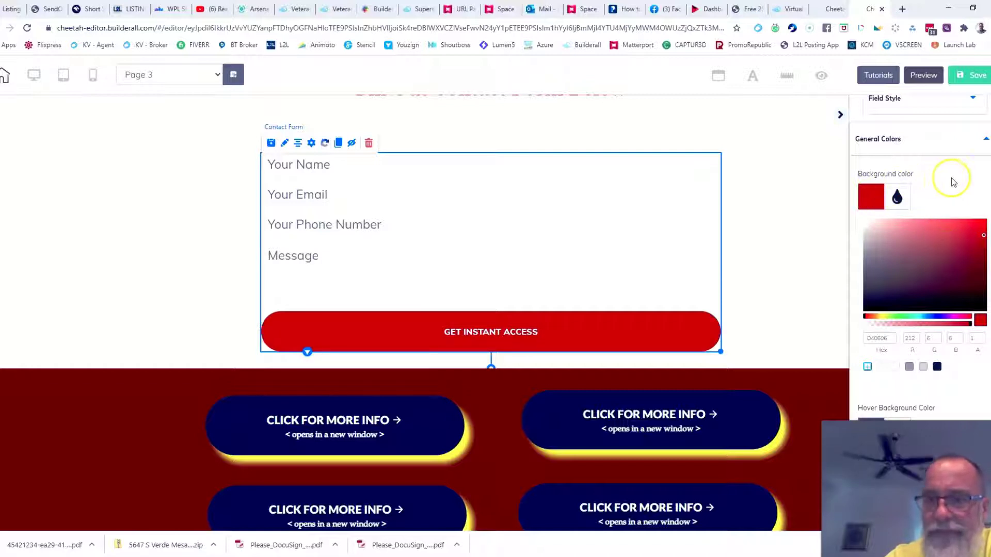
pyautogui.click(872, 200)
pyautogui.scroll(-1, 872, 204)
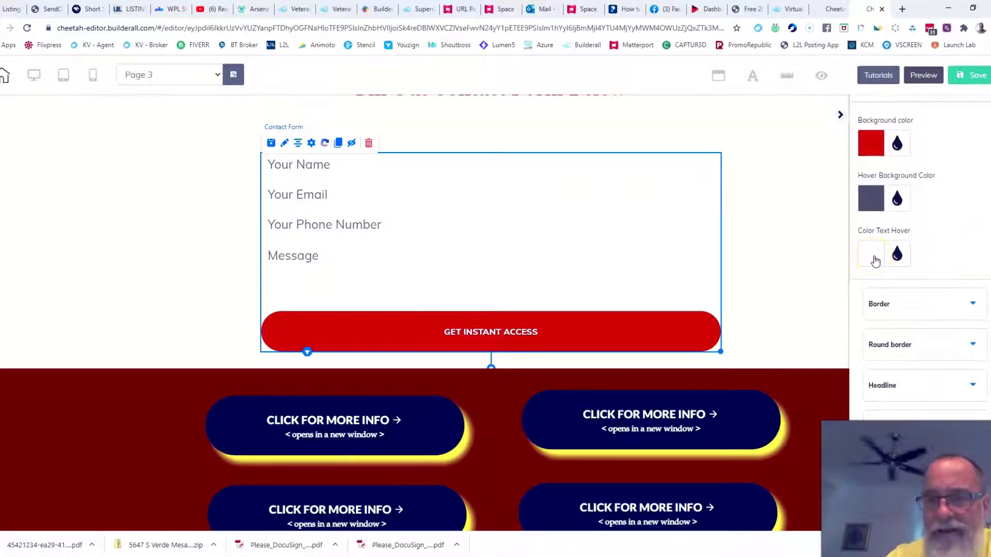
pyautogui.scroll(-3, 965, 237)
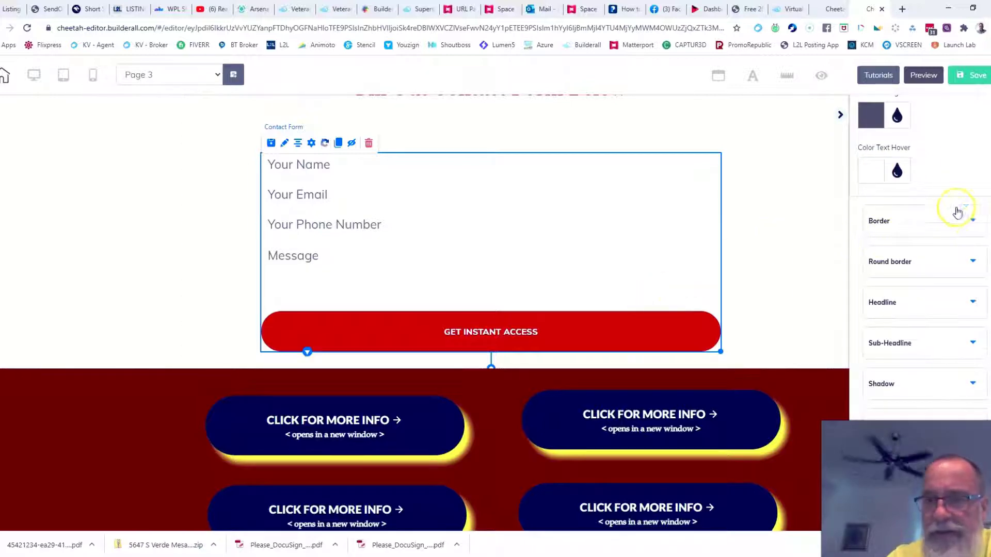
pyautogui.click(917, 77)
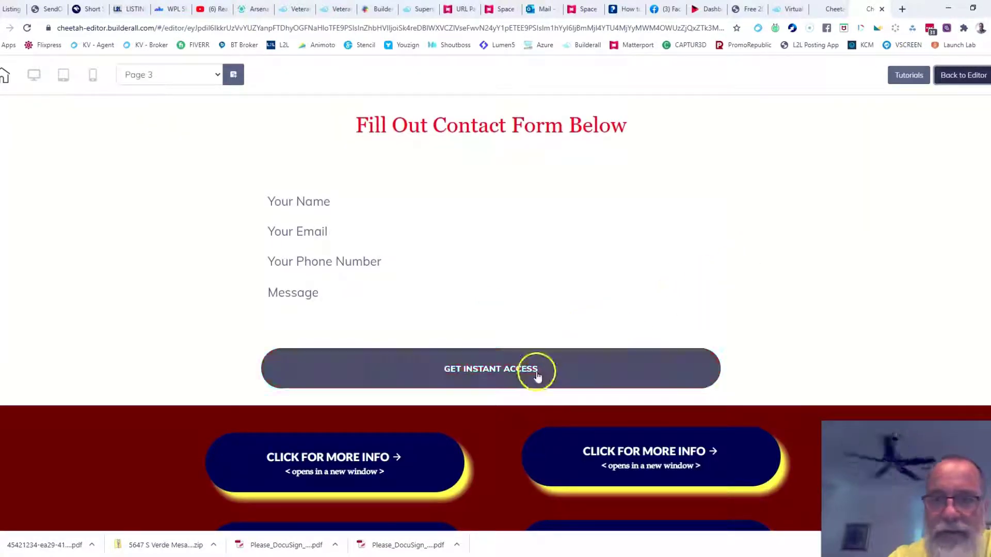
# Return from preview to the editor and select the contact form to reopen its settings.
pyautogui.click(961, 76)
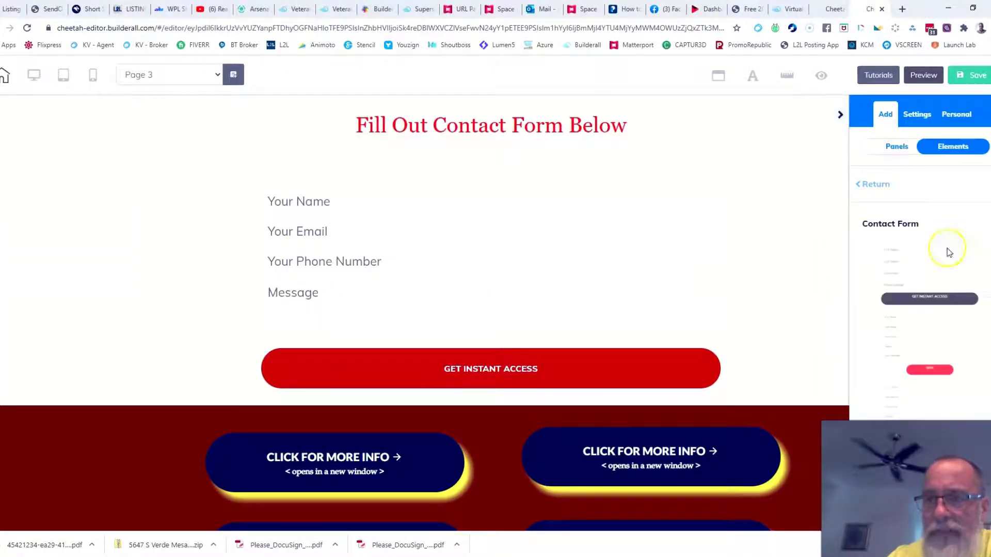
pyautogui.click(375, 277)
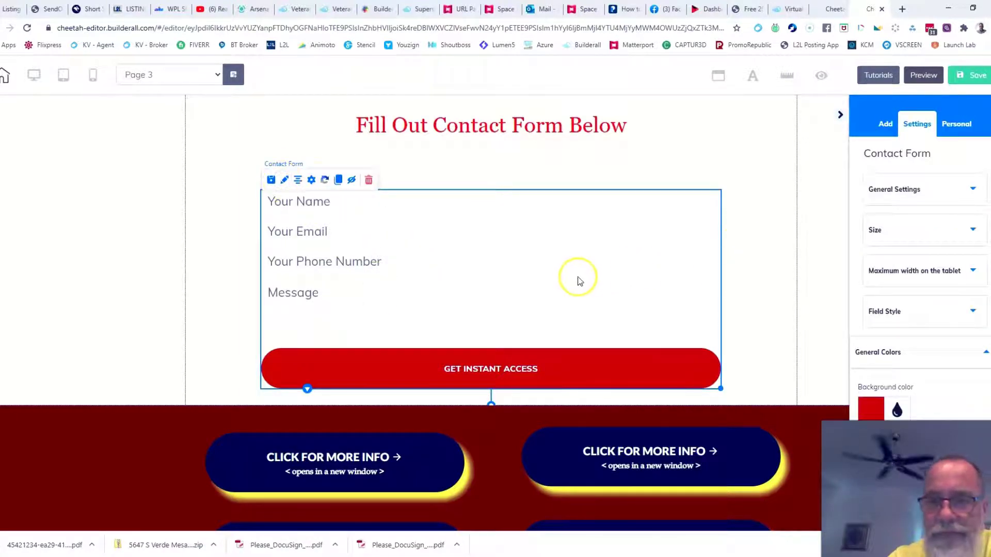
# Nudge the contact form up and reselect it to reach the button label settings.
pyautogui.moveTo(551, 284); pyautogui.dragTo(558, 258)
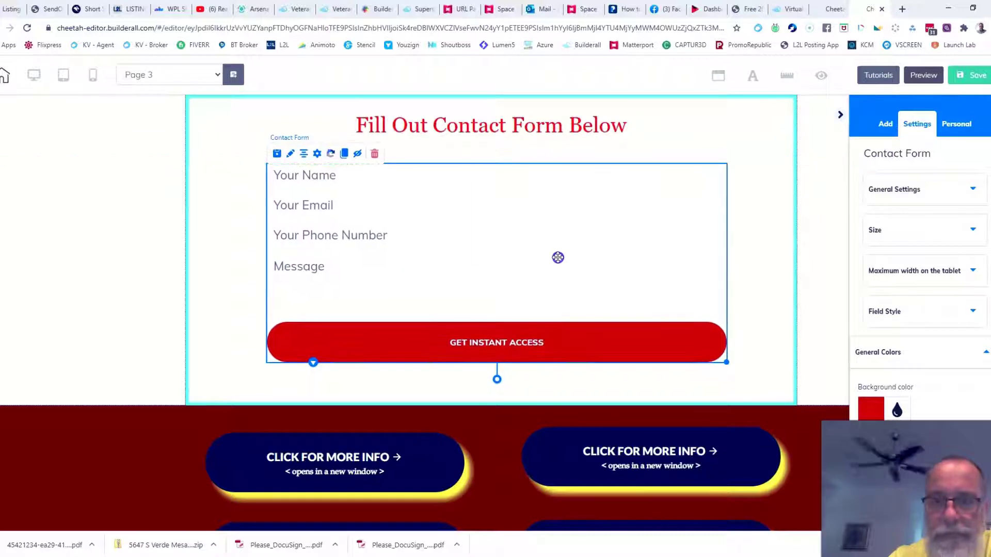
pyautogui.click(985, 353)
pyautogui.scroll(-3, 908, 268)
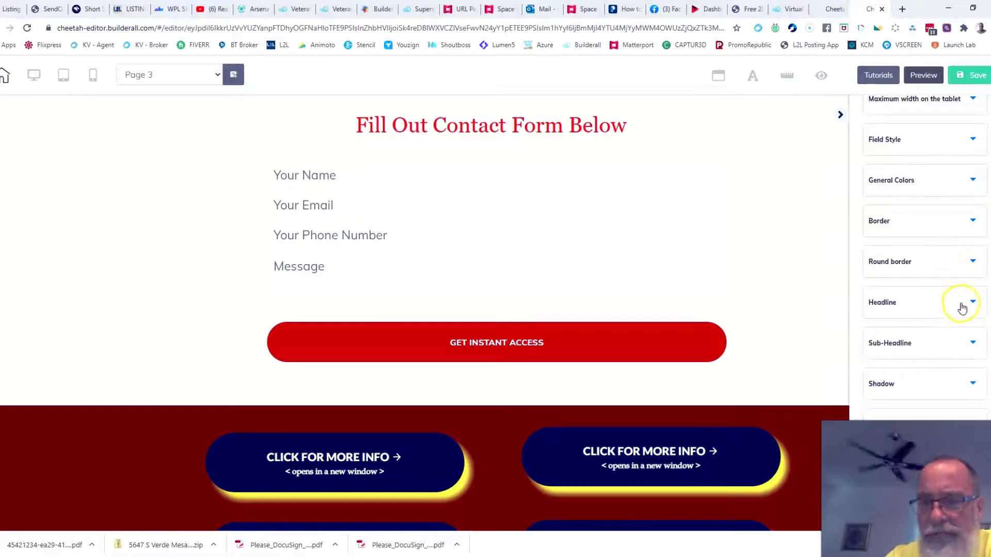
pyautogui.scroll(-1, 762, 310)
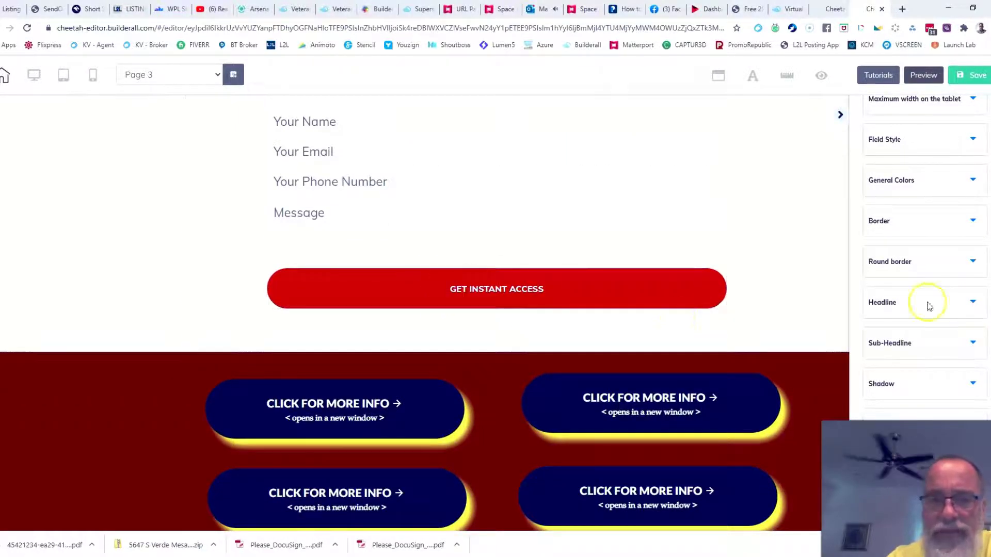
pyautogui.click(969, 302)
pyautogui.scroll(-2, 951, 316)
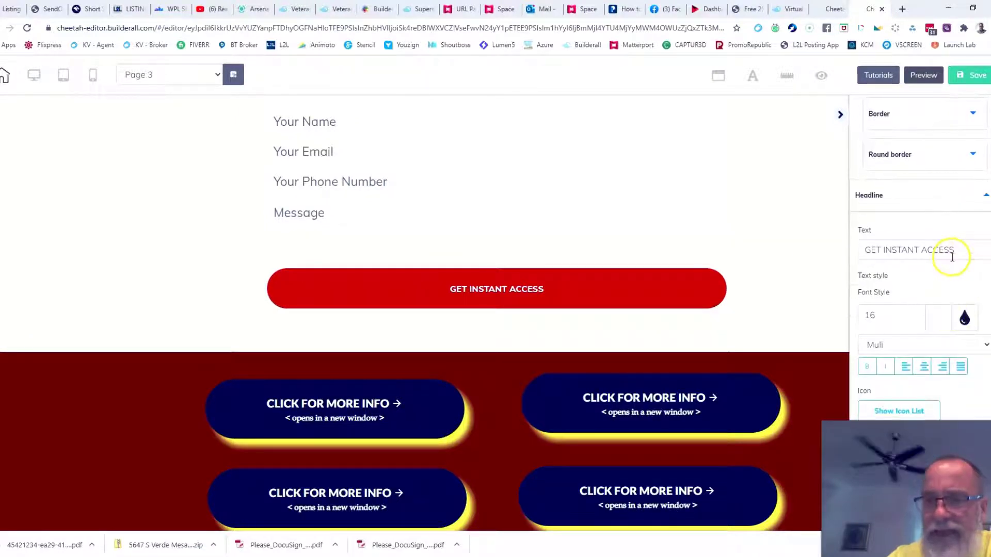
pyautogui.click(963, 251)
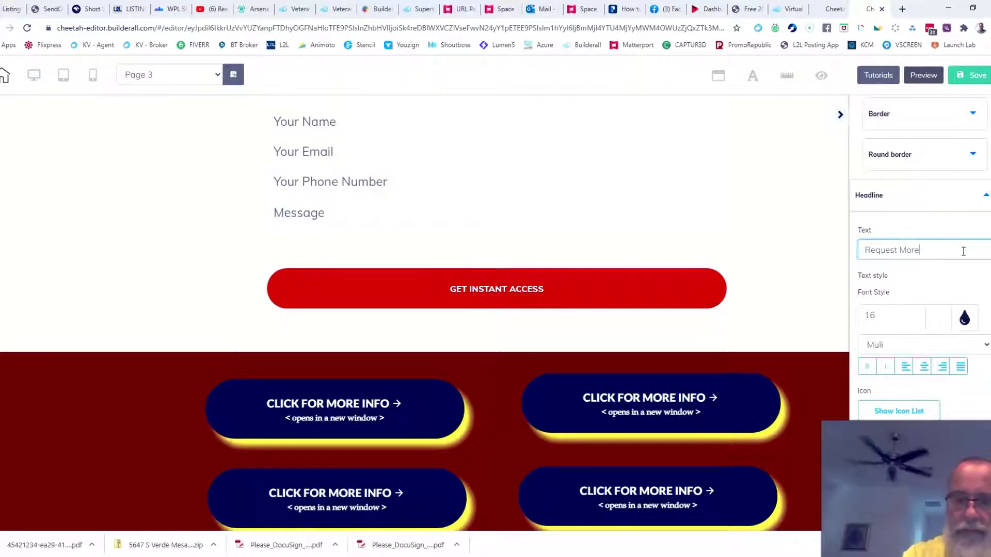
pyautogui.click(785, 250)
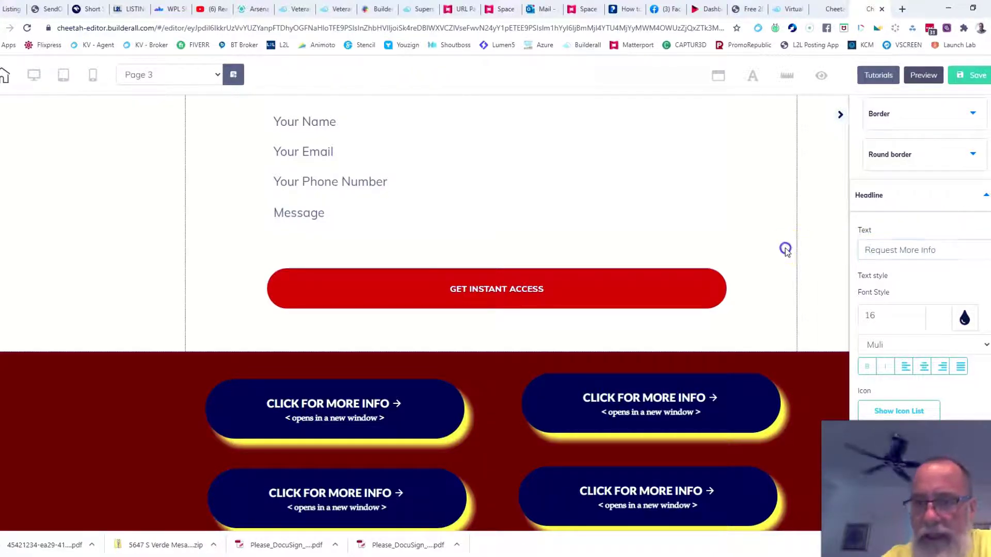
pyautogui.click(824, 231)
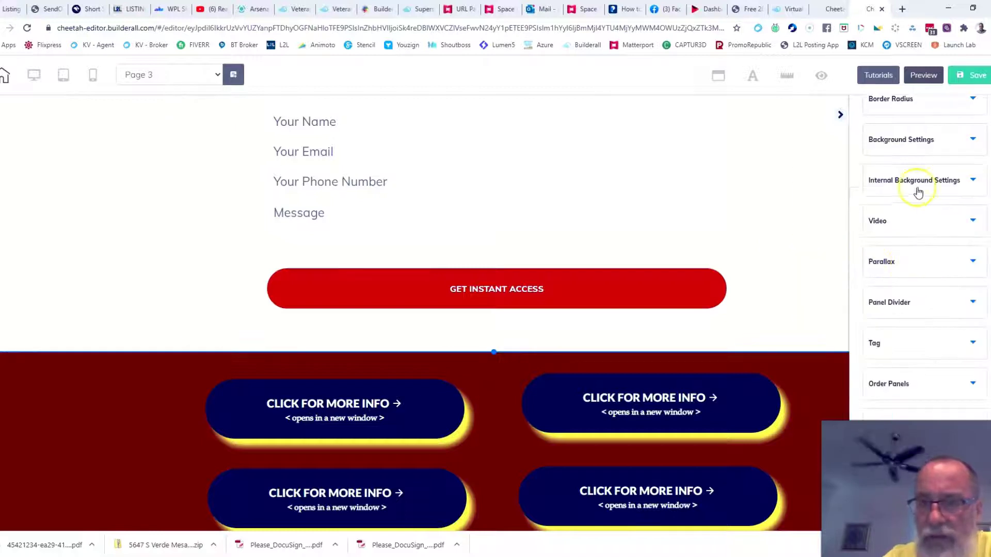
pyautogui.scroll(3, 928, 310)
pyautogui.scroll(1, 452, 245)
pyautogui.click(477, 227)
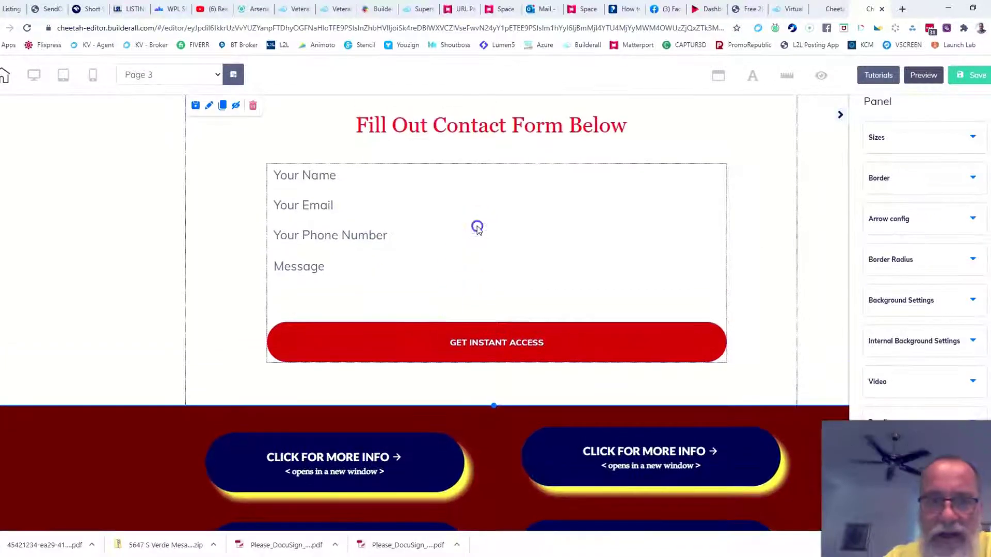
pyautogui.click(283, 164)
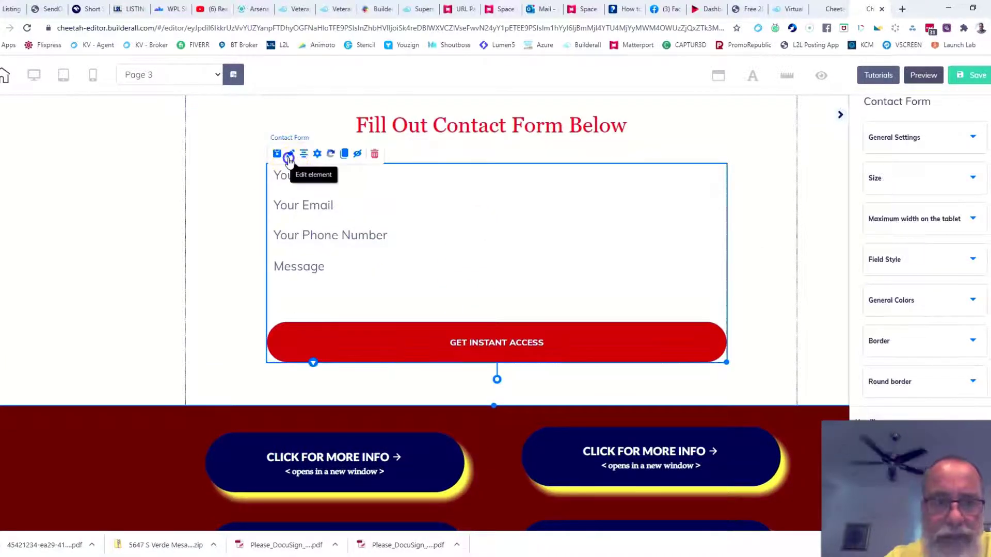
pyautogui.scroll(-3, 929, 258)
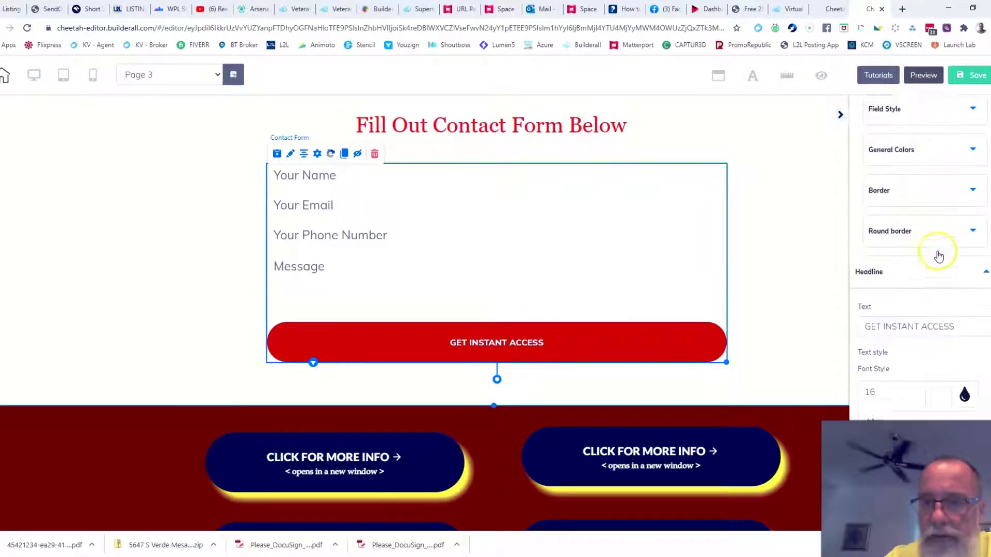
pyautogui.scroll(-2, 943, 279)
# Change the button label to 'Request More Info' at font size 26 in Muli Black.
pyautogui.click(956, 207)
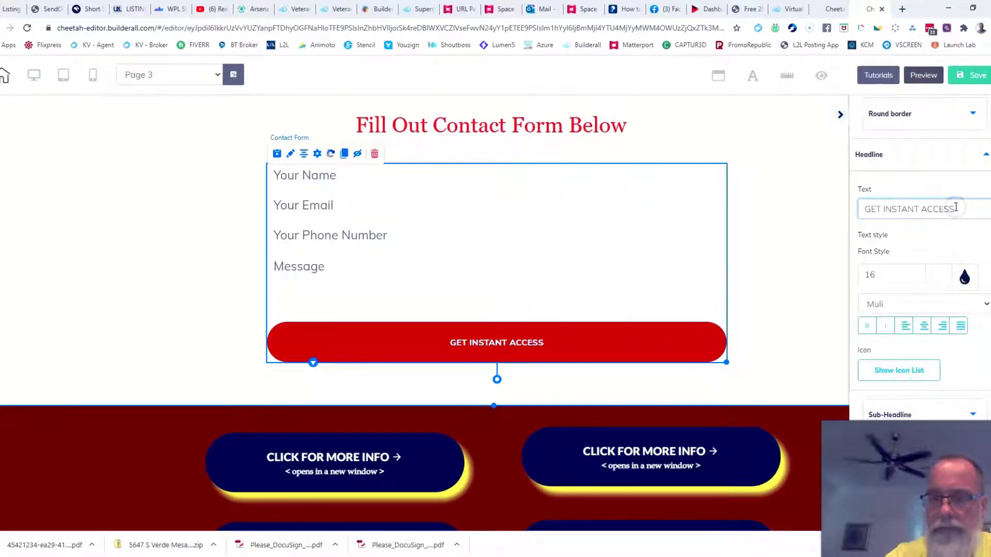
pyautogui.press('BackSpace')
pyautogui.press('BackSpace')
pyautogui.press('BackSpace')
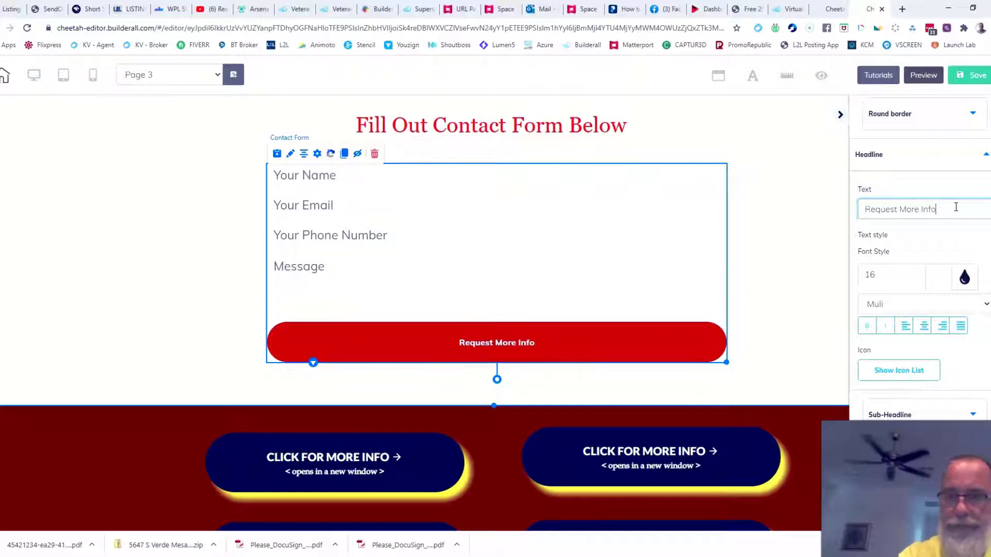
pyautogui.click(920, 273)
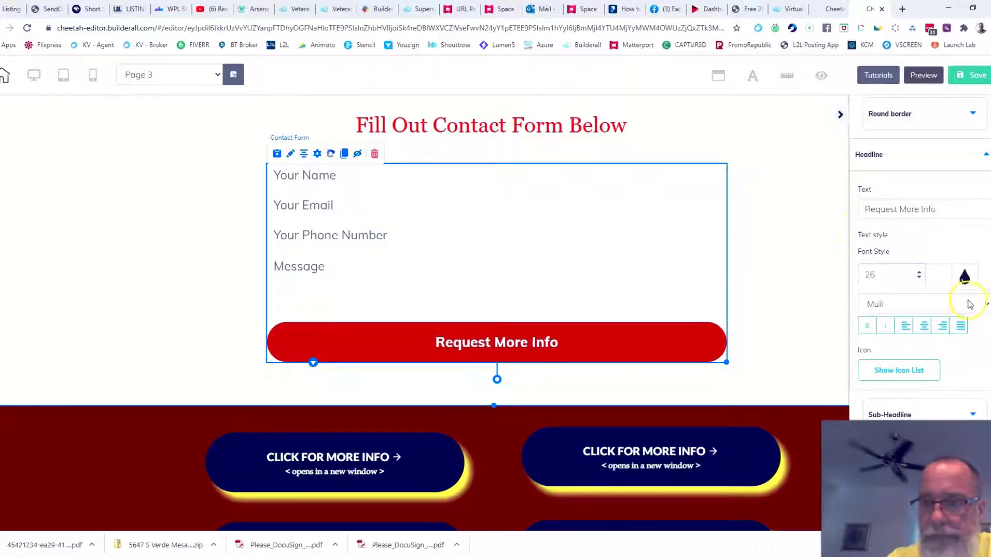
pyautogui.click(984, 305)
pyautogui.click(910, 267)
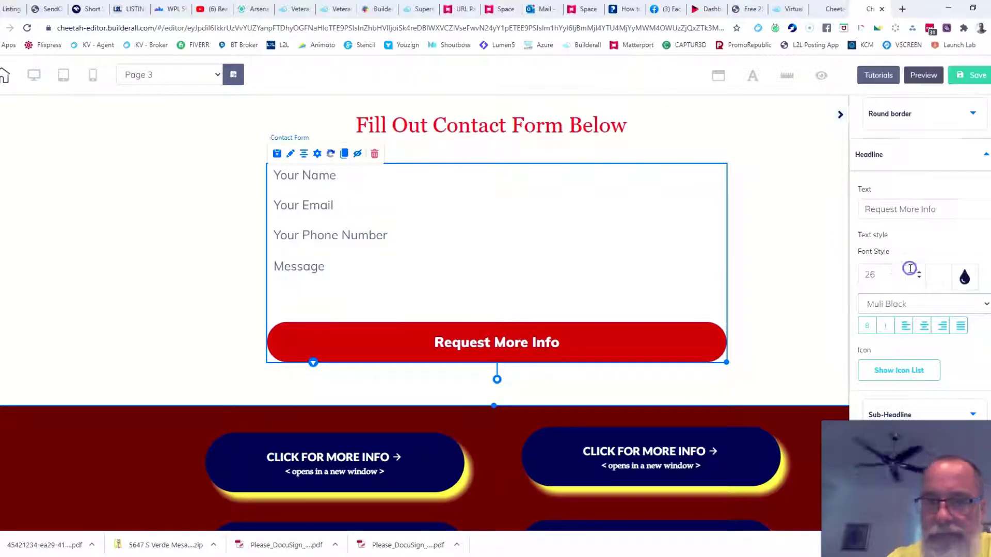
# Centre-align the 'Request More Info' button label.
pyautogui.scroll(-2, 810, 253)
pyautogui.click(925, 326)
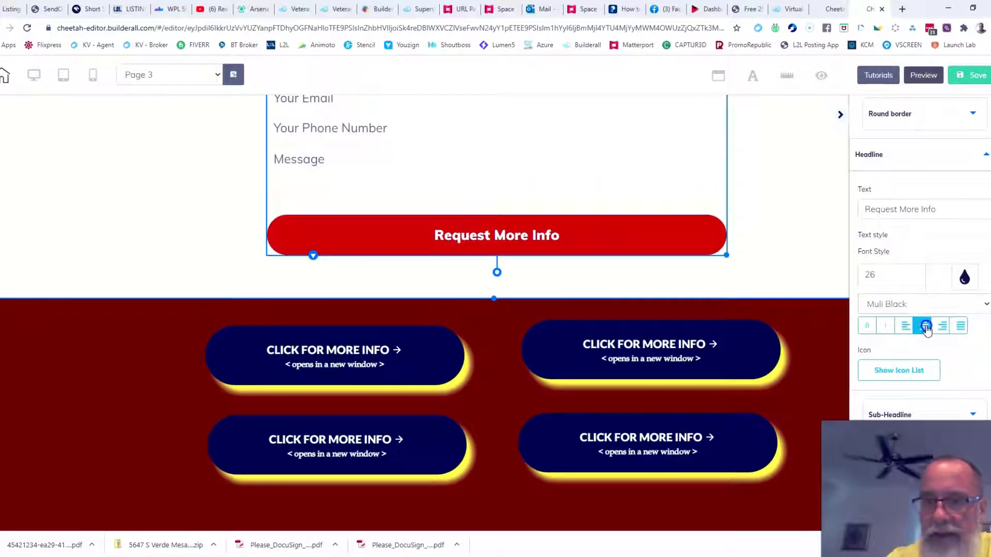
pyautogui.click(906, 326)
pyautogui.click(924, 326)
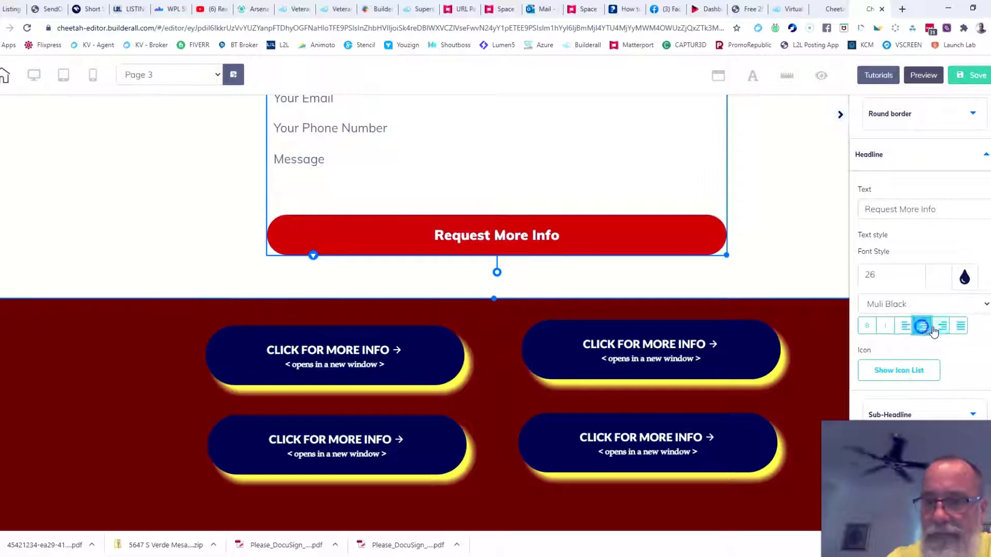
pyautogui.click(943, 326)
pyautogui.click(924, 326)
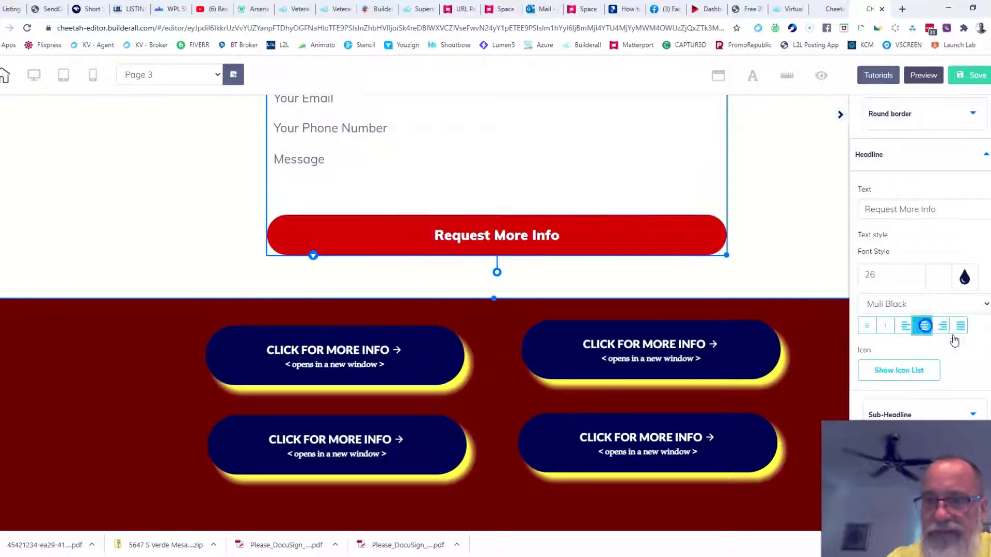
pyautogui.scroll(-2, 967, 343)
pyautogui.click(682, 257)
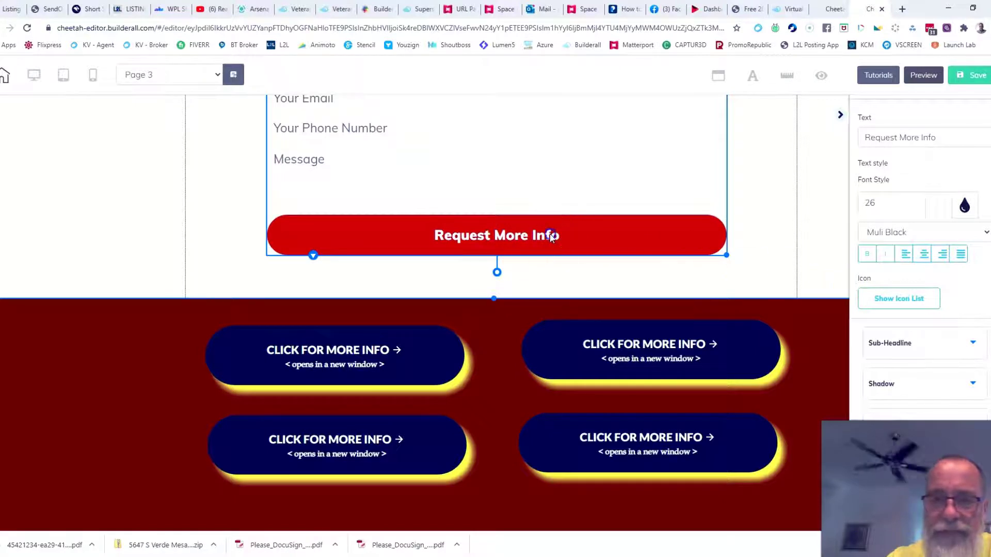
pyautogui.click(936, 139)
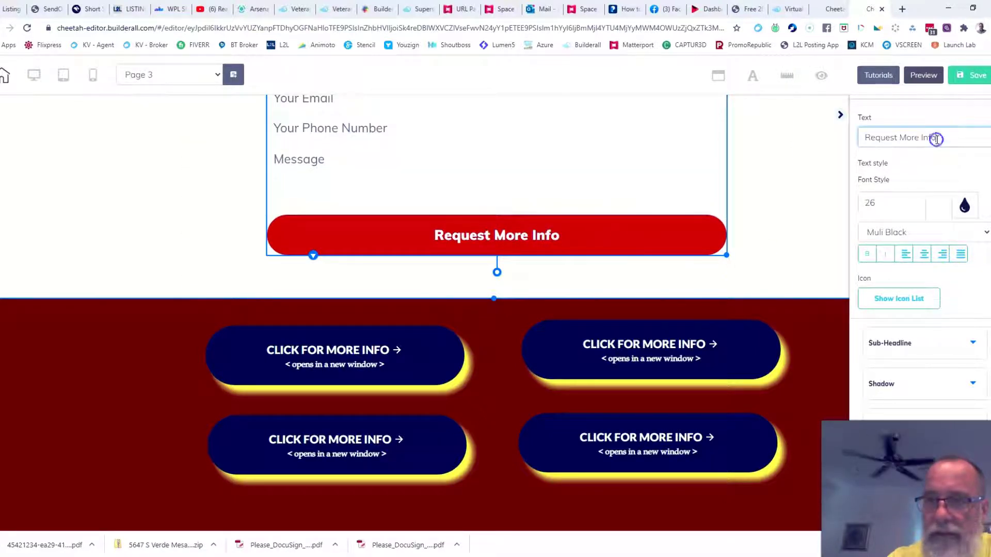
# Add the download icon from the icon list in front of the 'Request More Info' button label.
pyautogui.click(908, 302)
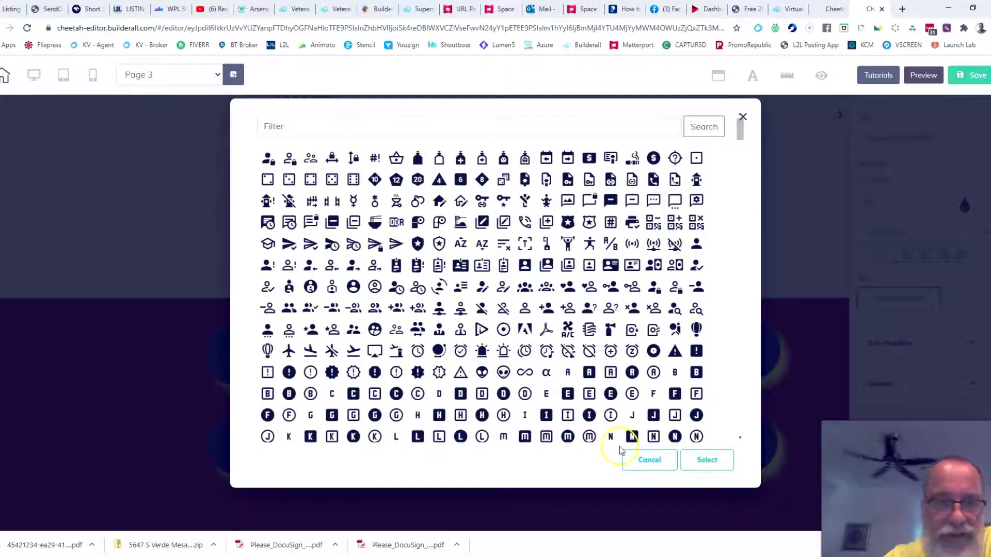
pyautogui.click(311, 352)
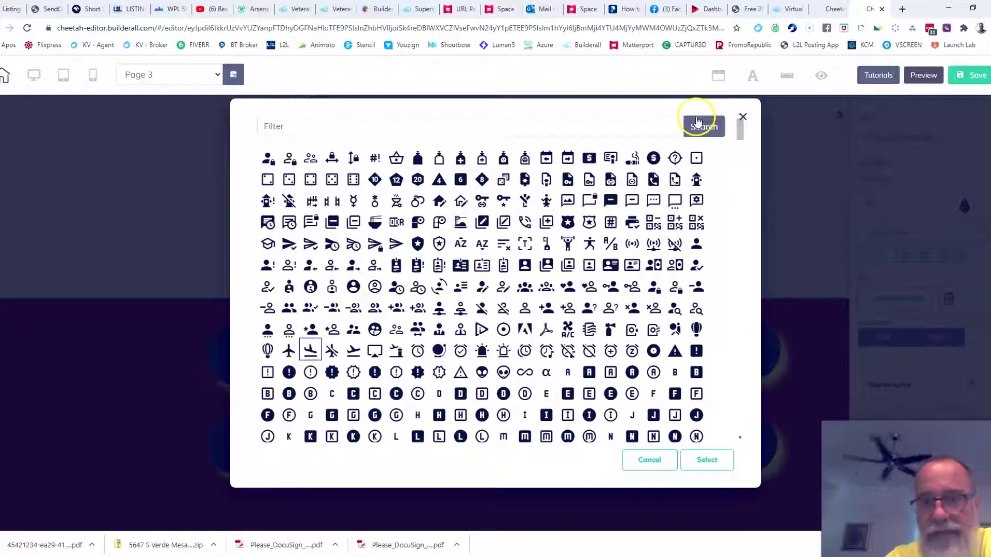
pyautogui.click(705, 461)
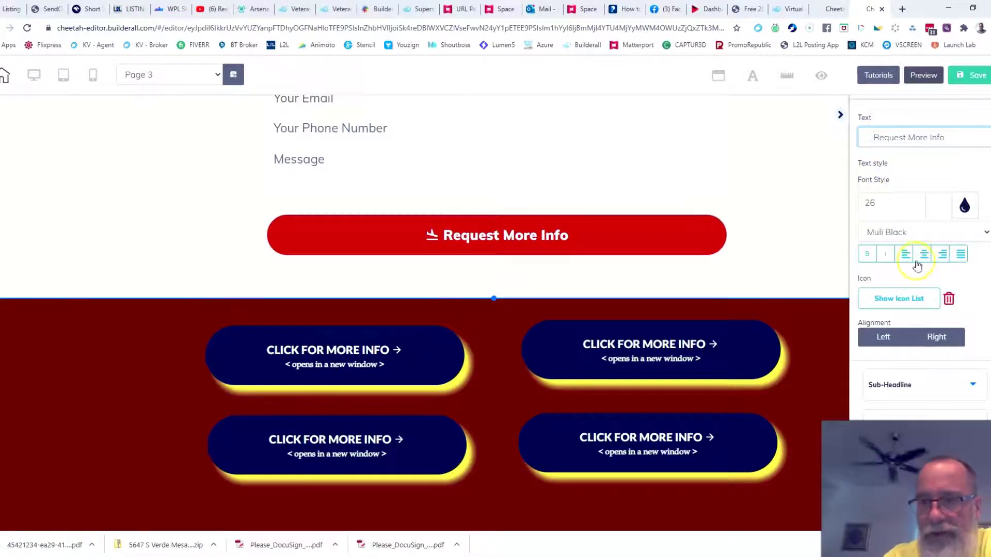
pyautogui.scroll(3, 960, 255)
# Add the button subtext '< will redirect to download >' and set its font size to 15.
pyautogui.click(987, 247)
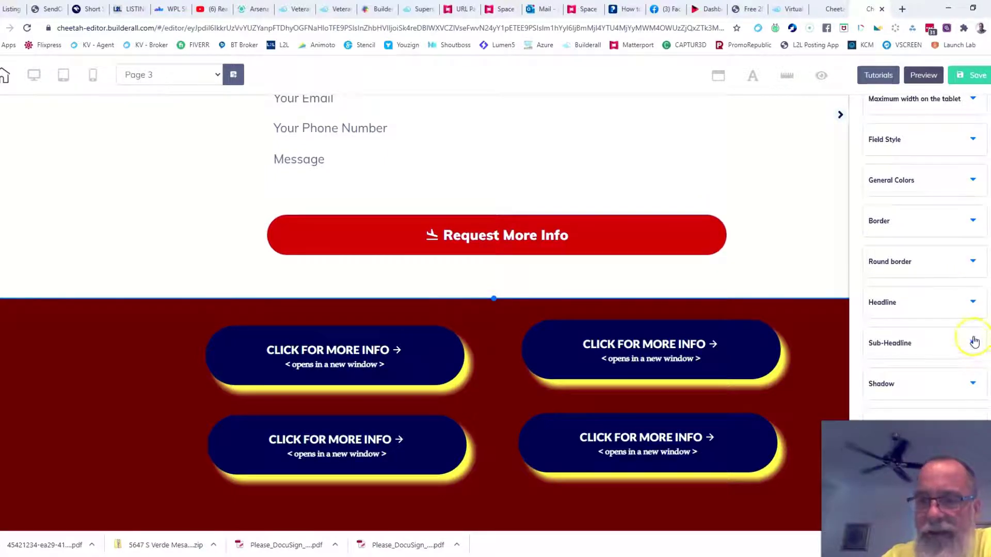
pyautogui.click(974, 342)
pyautogui.click(889, 284)
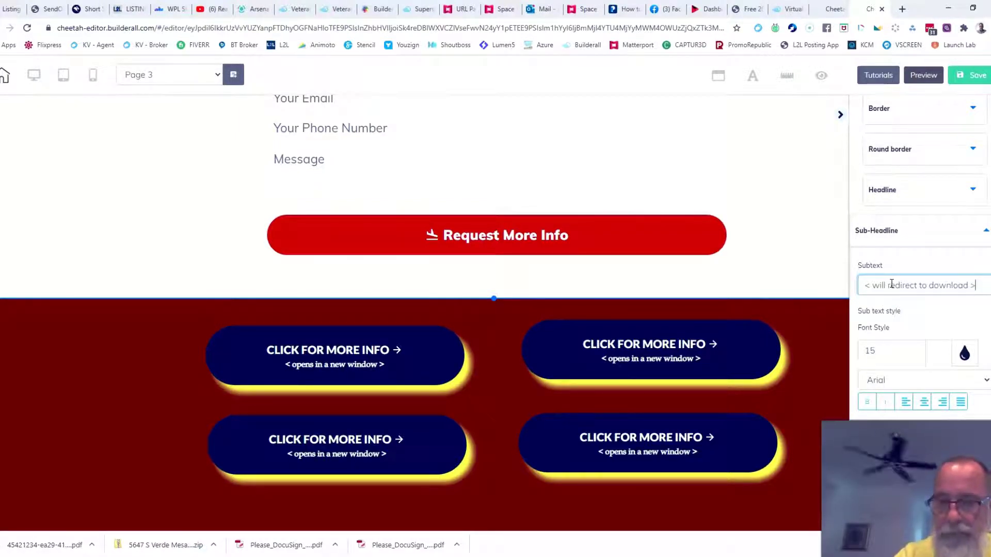
pyautogui.scroll(-1, 891, 283)
pyautogui.click(918, 288)
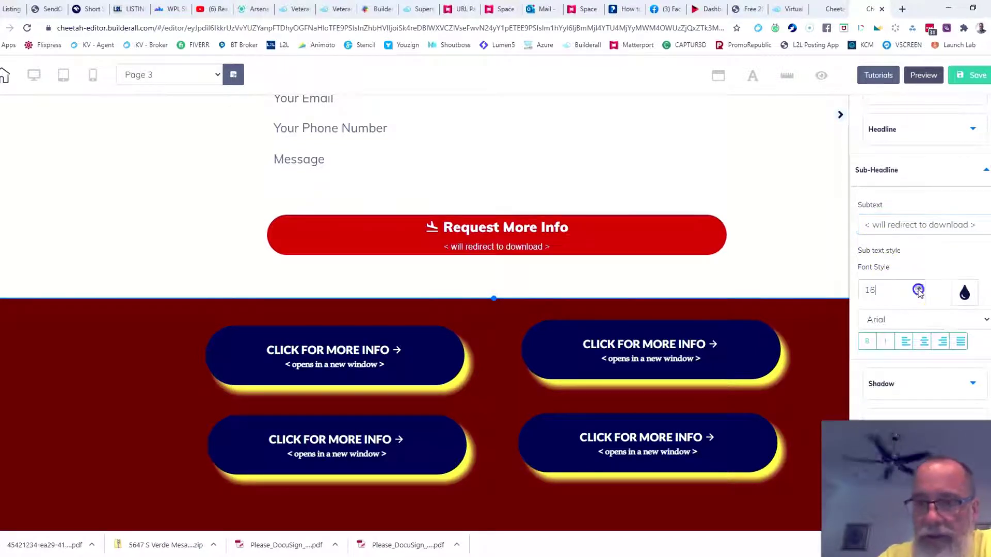
pyautogui.click(919, 288)
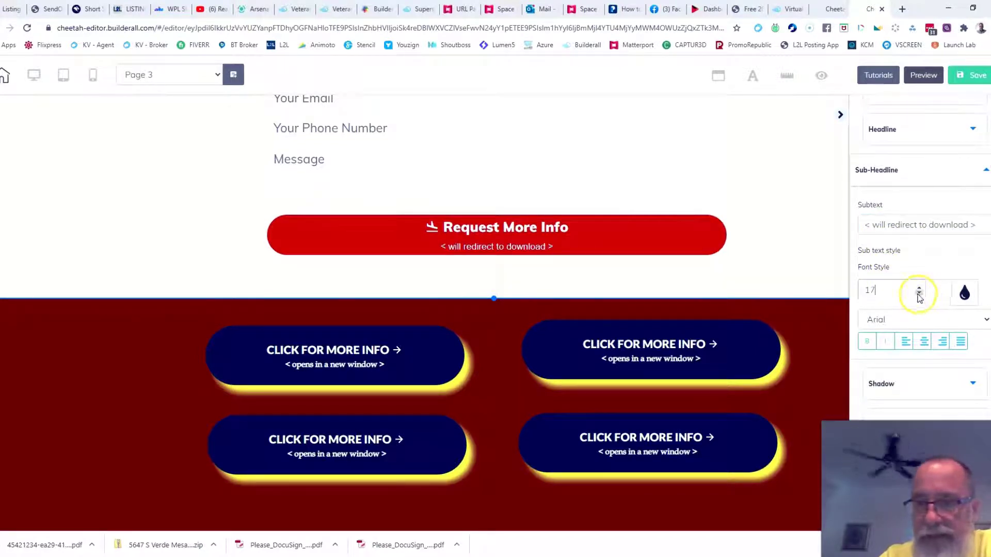
pyautogui.click(919, 293)
pyautogui.click(919, 293)
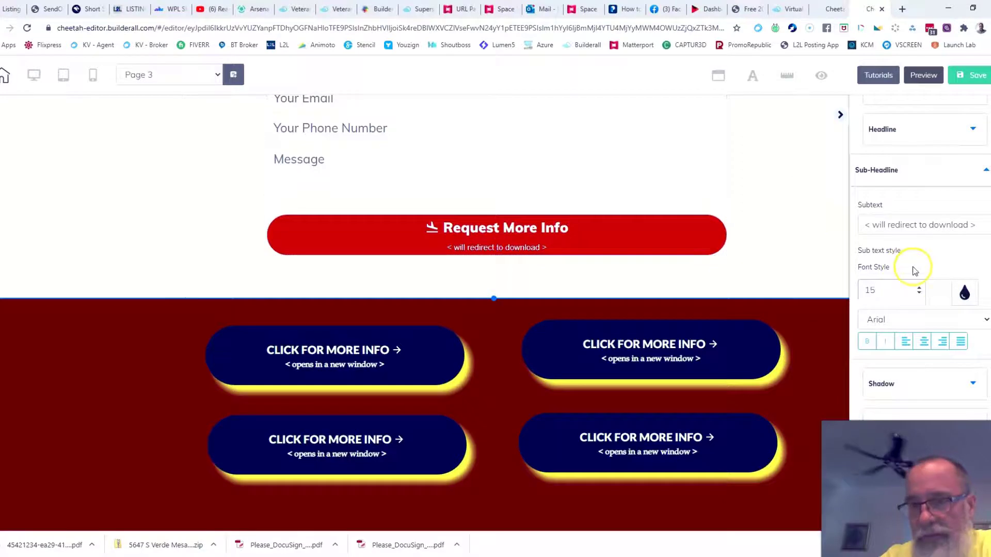
pyautogui.click(986, 172)
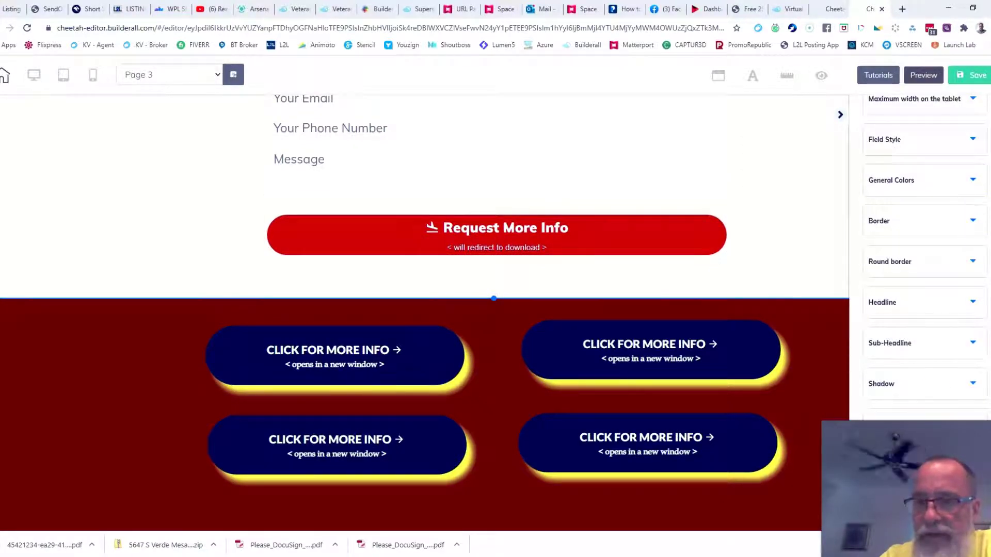
# Offset the button shadow slightly right and down, try shadow colours, then select the surrounding section.
pyautogui.click(970, 384)
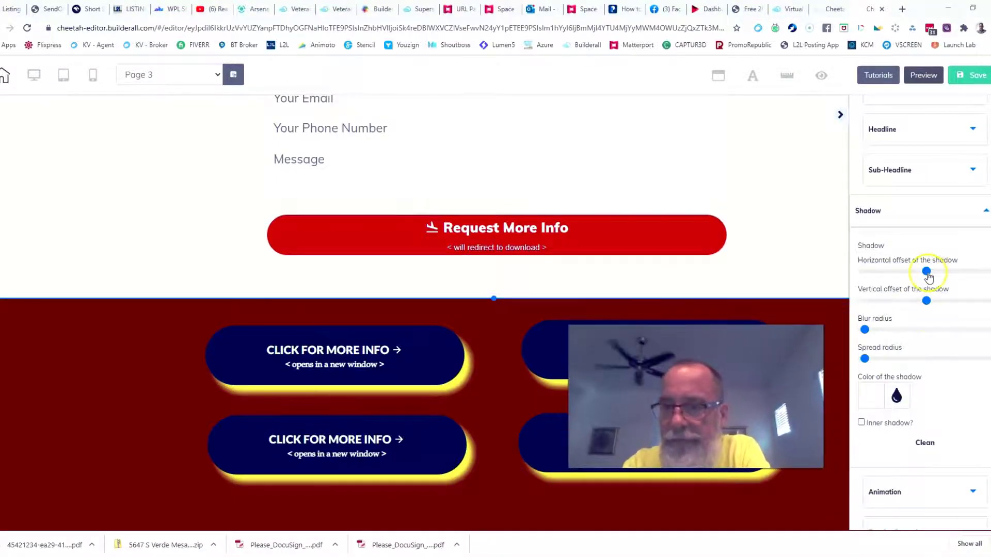
pyautogui.moveTo(927, 272); pyautogui.dragTo(929, 302)
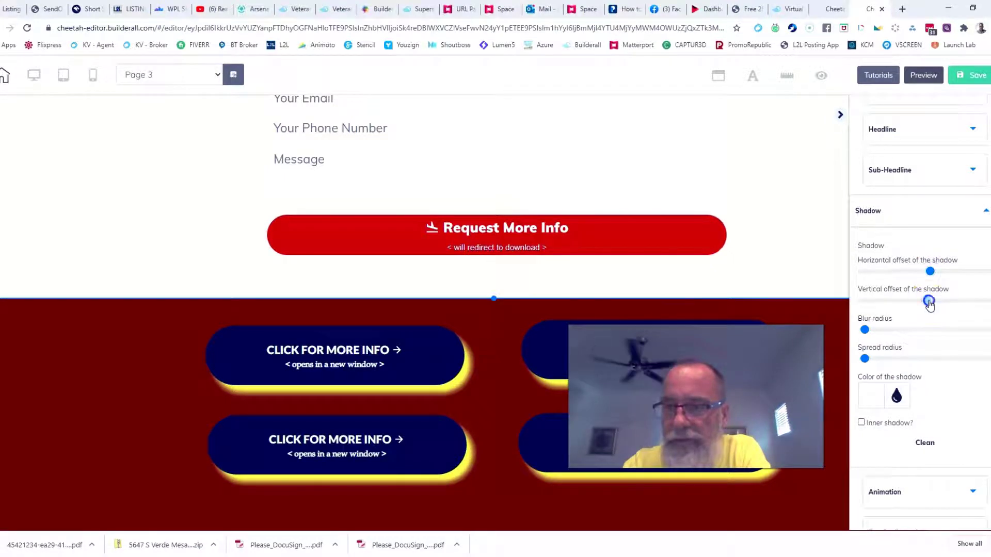
pyautogui.click(871, 402)
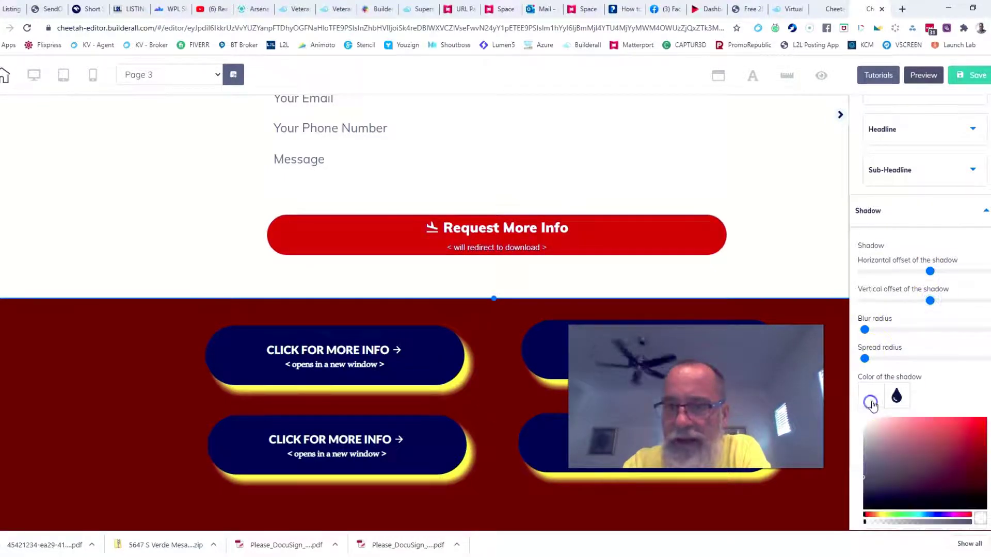
pyautogui.moveTo(945, 466); pyautogui.dragTo(969, 489)
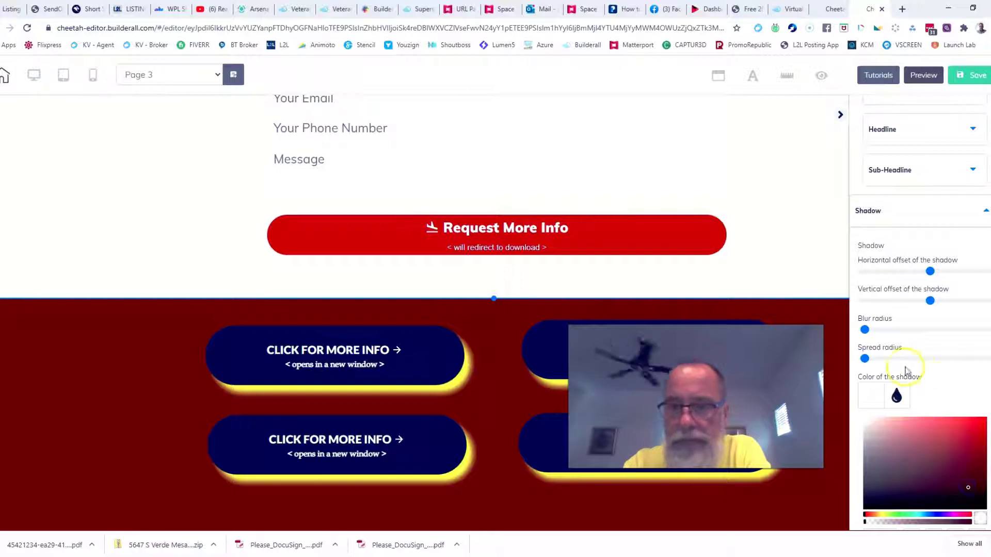
pyautogui.click(866, 387)
pyautogui.click(869, 396)
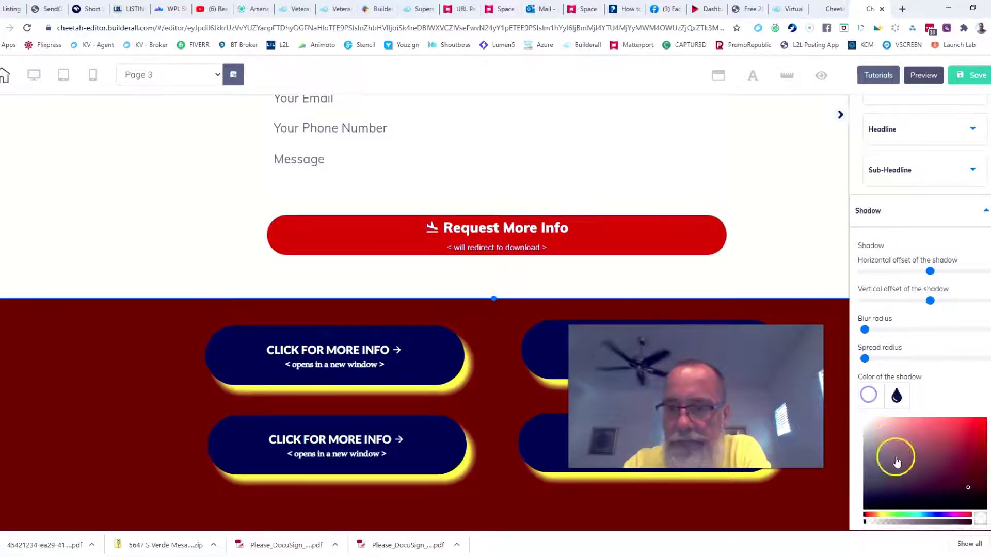
pyautogui.moveTo(895, 457)
pyautogui.mouseDown()
pyautogui.moveTo(873, 445)
pyautogui.moveTo(862, 480)
pyautogui.mouseUp()
pyautogui.click(798, 257)
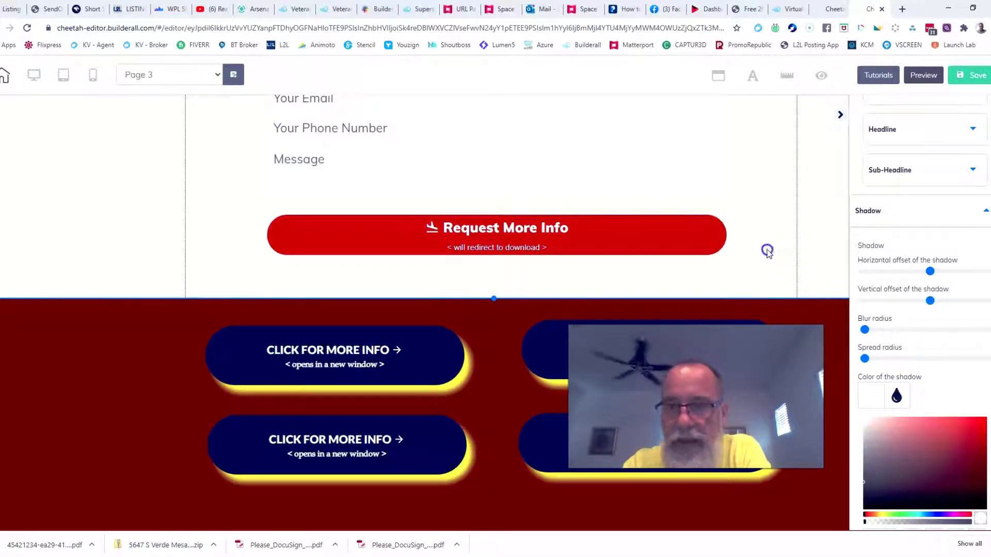
pyautogui.click(863, 330)
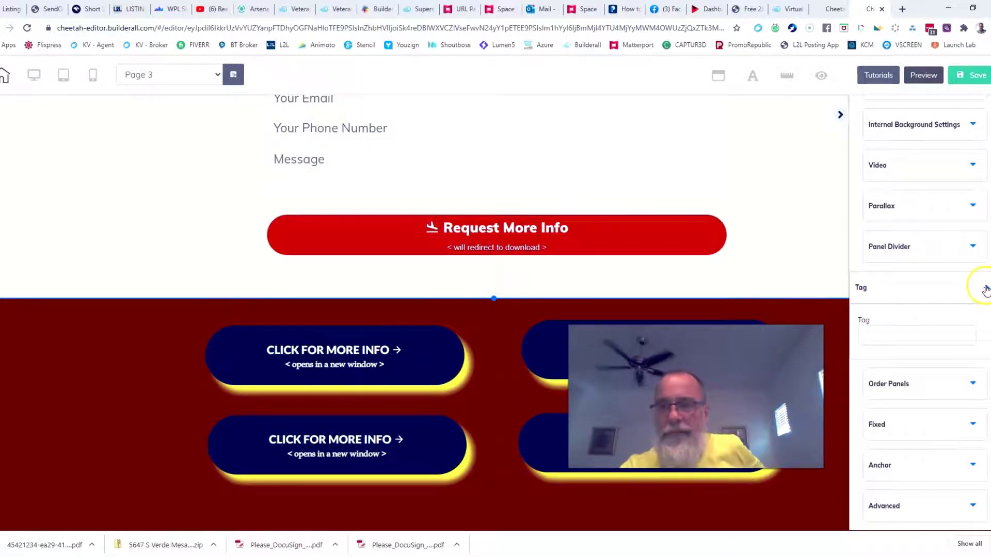
pyautogui.click(986, 290)
# Give the contact form a Hover-triggered shake animation and preview Page 3.
pyautogui.scroll(1, 749, 217)
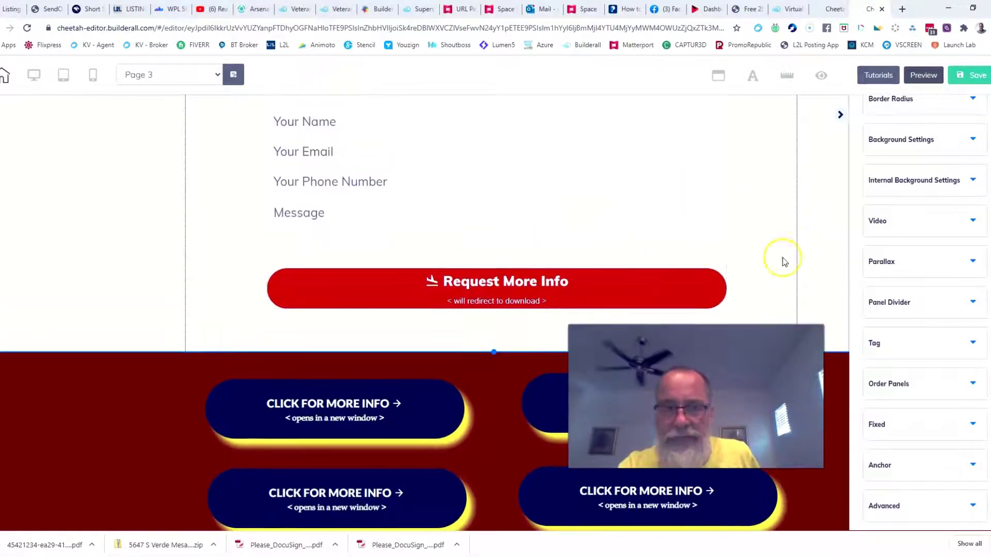
pyautogui.click(352, 173)
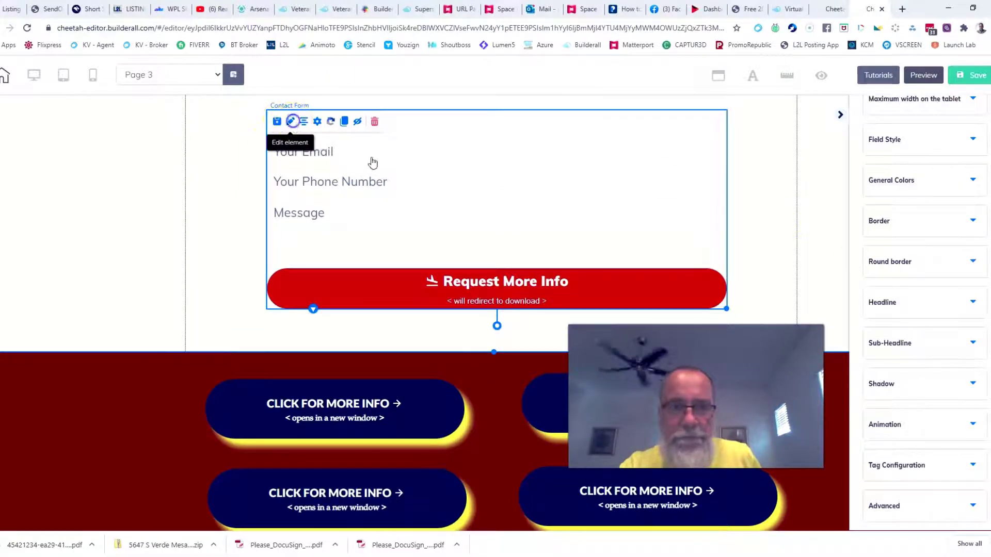
pyautogui.click(975, 425)
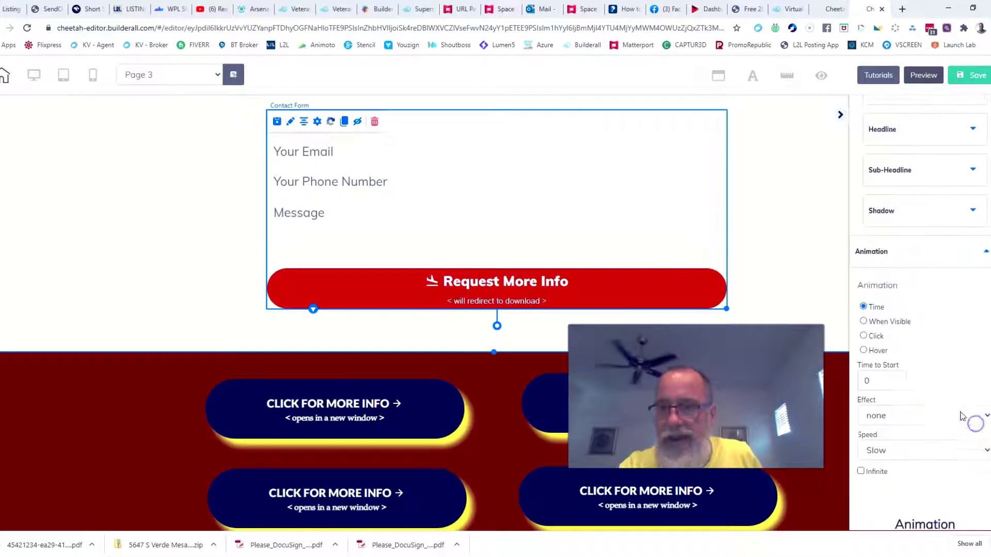
pyautogui.click(864, 351)
pyautogui.click(980, 382)
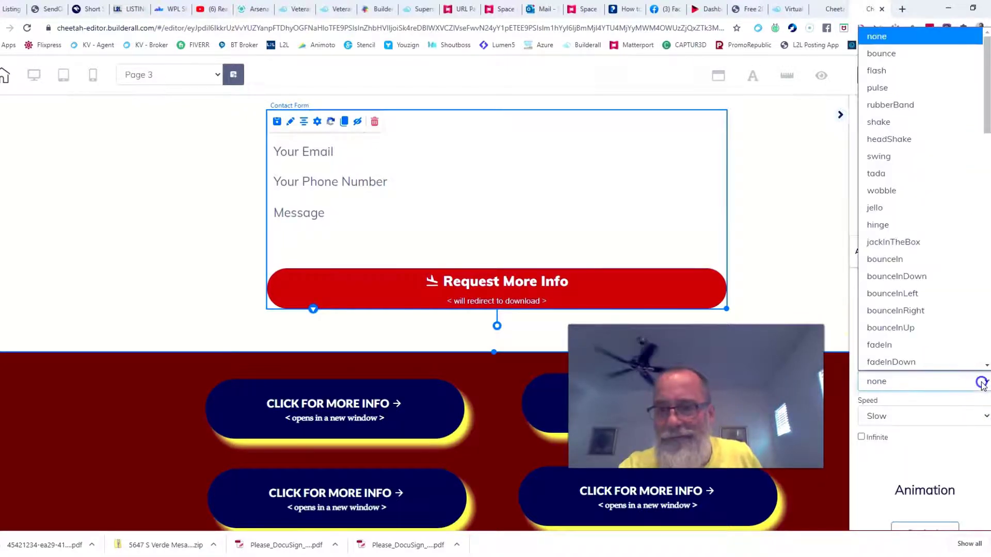
pyautogui.click(877, 128)
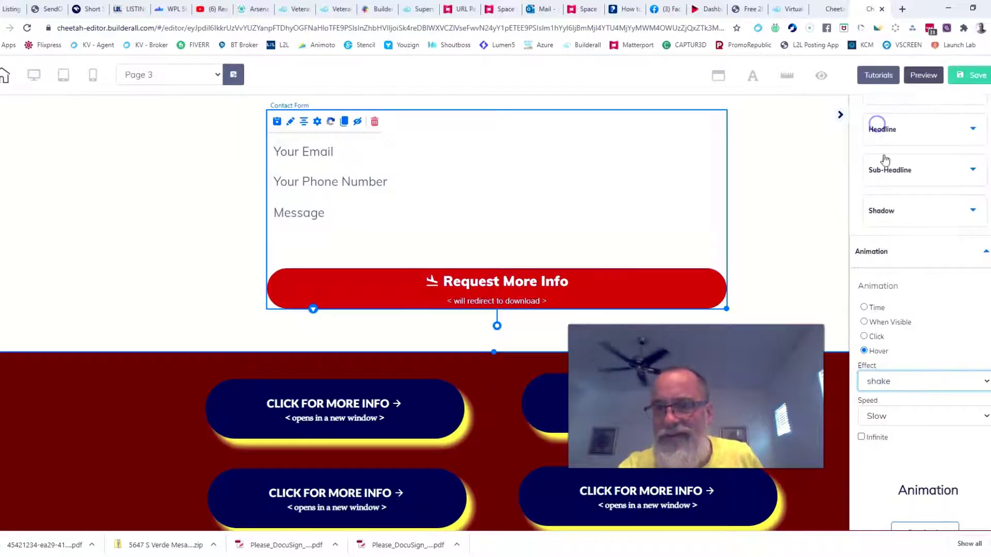
pyautogui.scroll(-2, 915, 460)
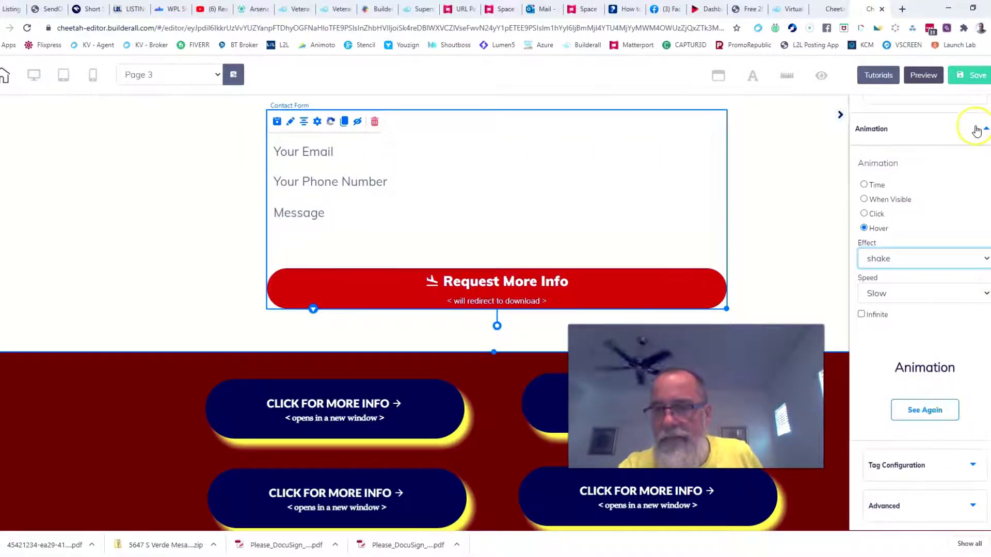
pyautogui.click(923, 75)
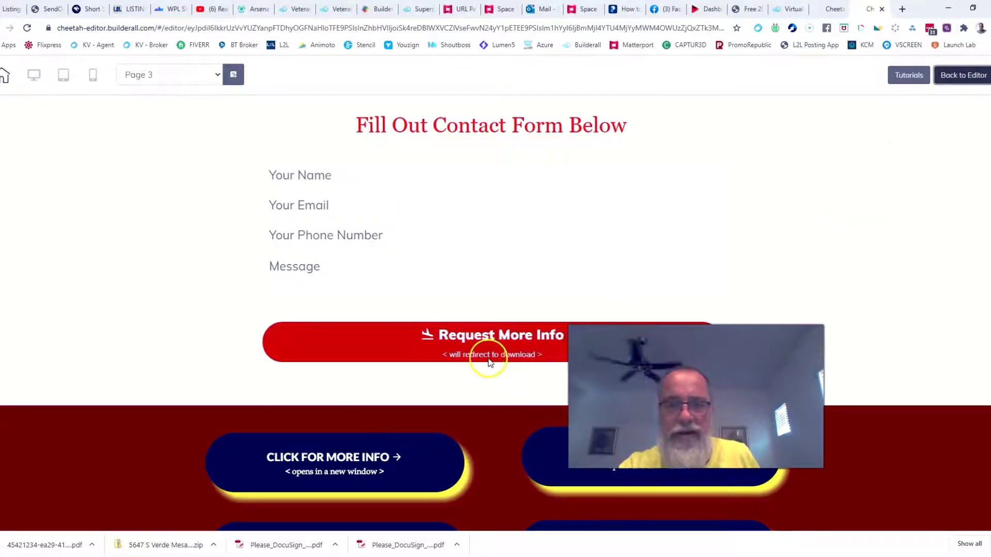
# Look over the previewed contact form and red button, then go back to the editor.
pyautogui.click(950, 78)
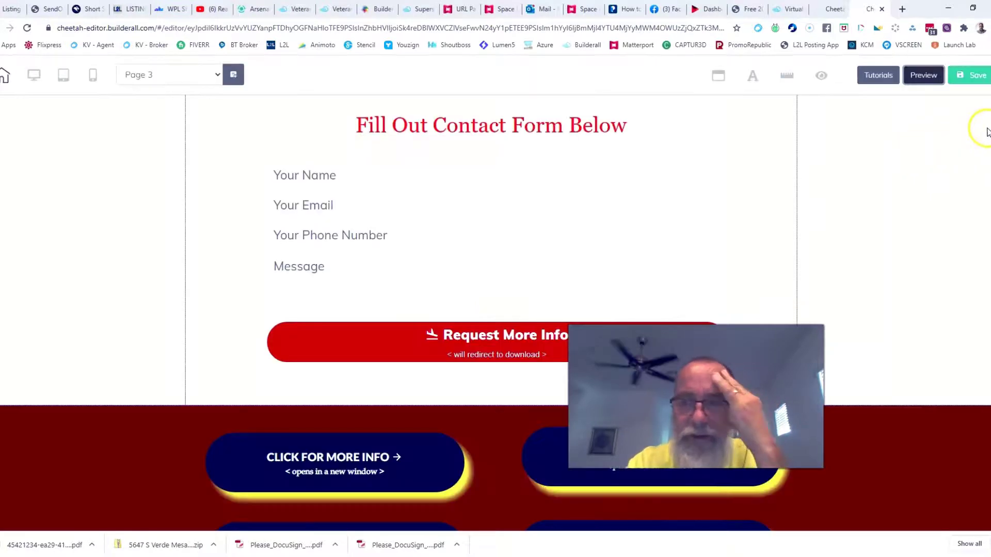
# Reopen the contact form's settings, collapse Animation, and expand its Advanced section.
pyautogui.click(414, 219)
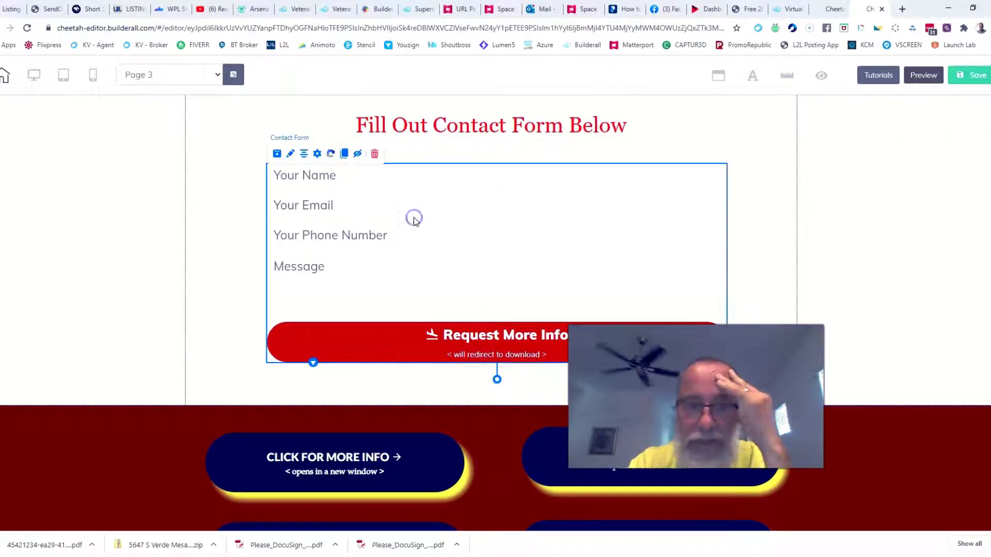
pyautogui.click(291, 155)
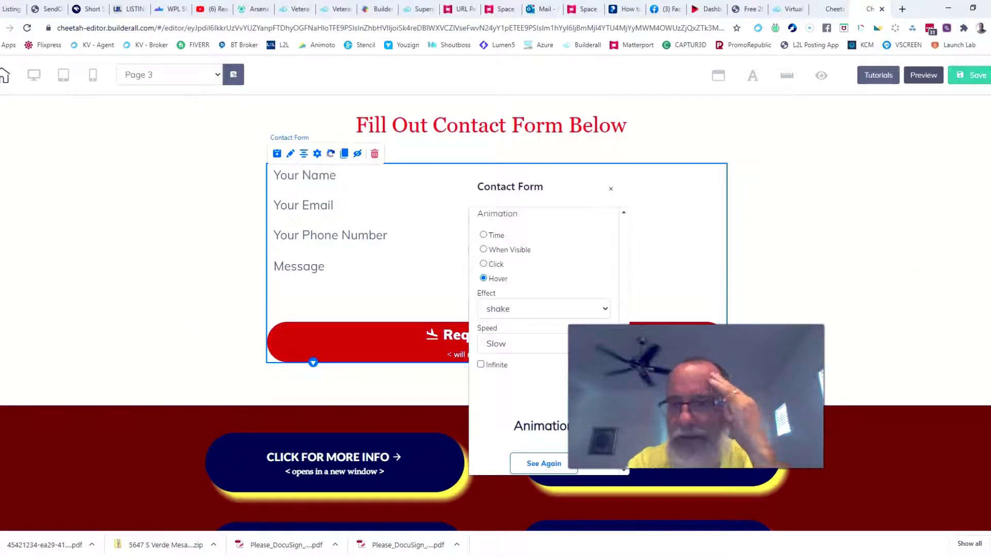
pyautogui.click(612, 191)
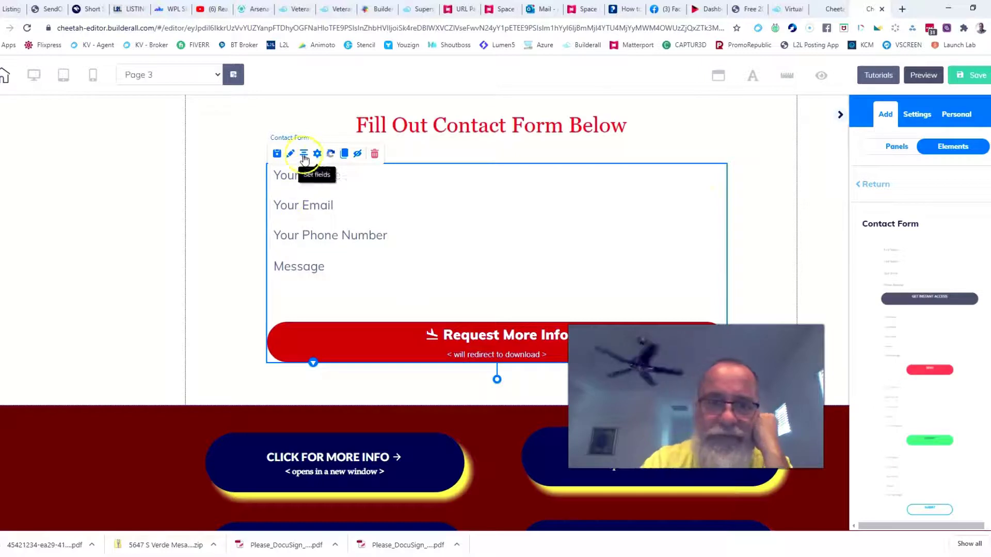
pyautogui.scroll(-10, 934, 212)
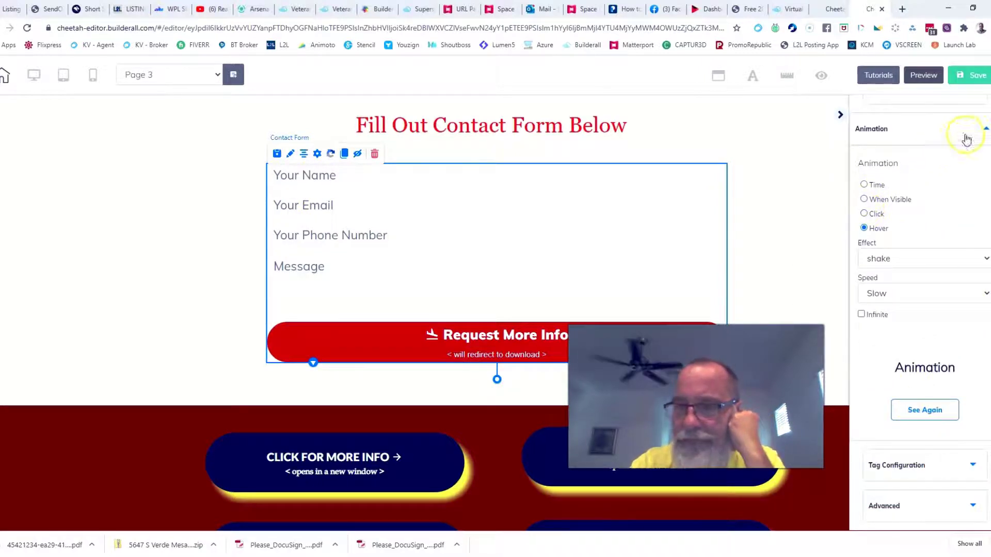
pyautogui.click(982, 132)
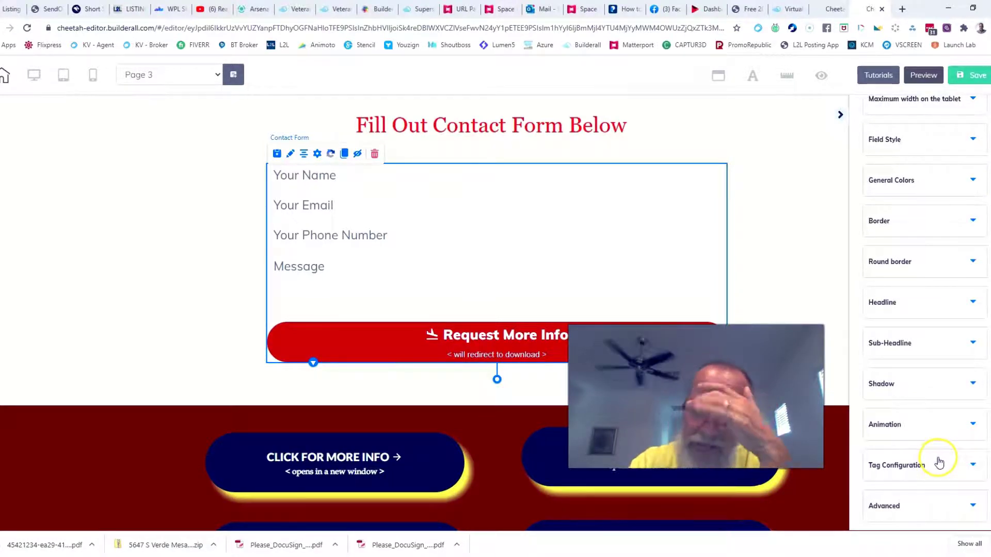
pyautogui.click(968, 507)
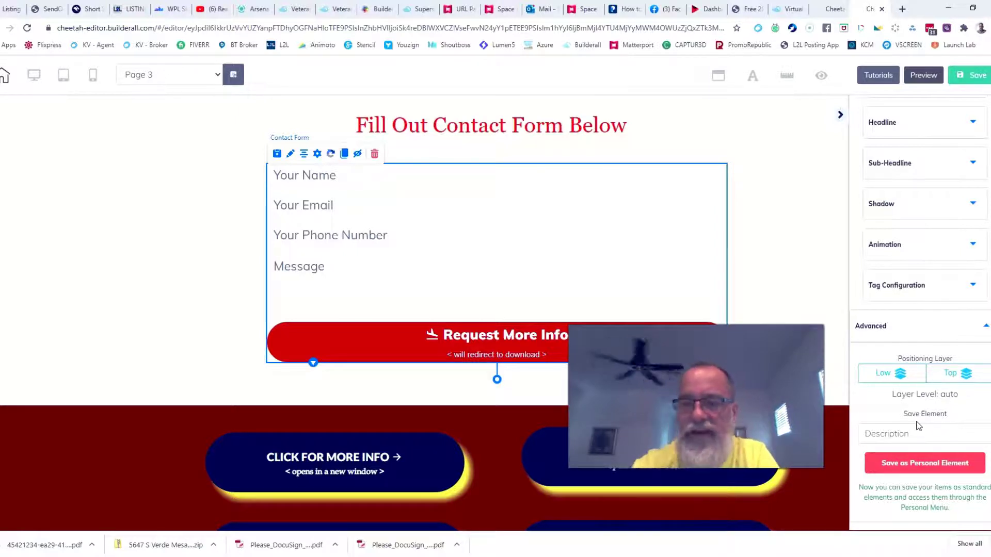
# Save the contact form as a personal element and drag the personal Community Button Group into the section.
pyautogui.click(926, 465)
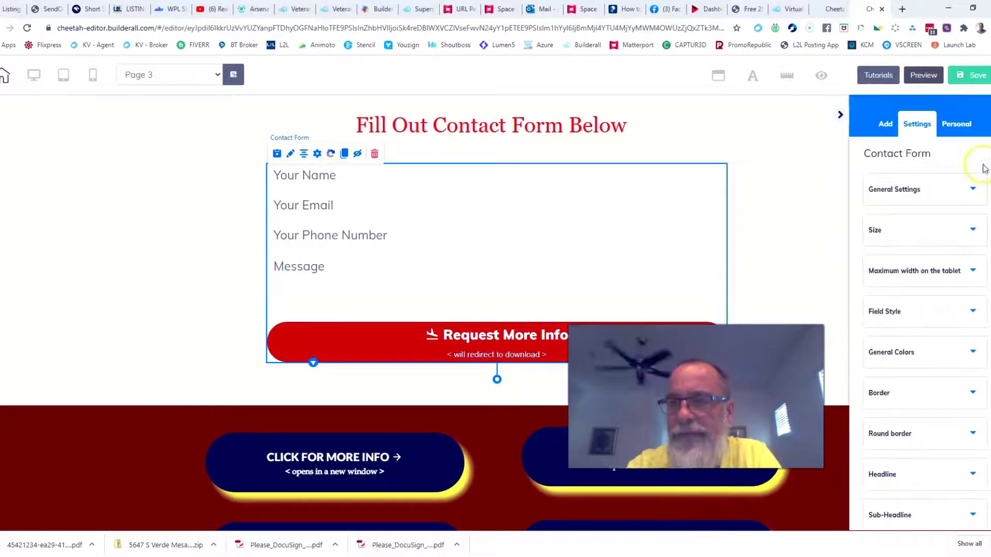
pyautogui.click(965, 127)
pyautogui.click(954, 160)
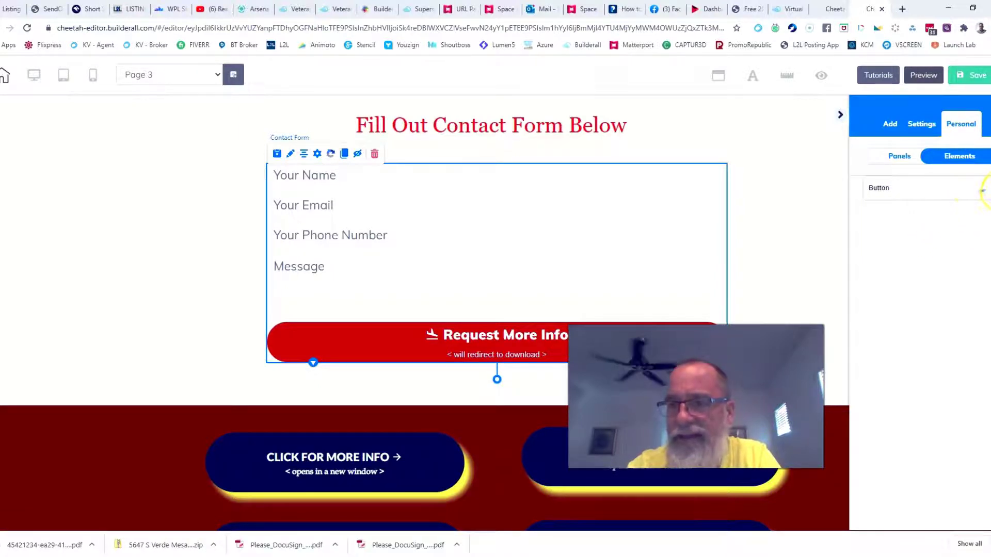
pyautogui.click(972, 191)
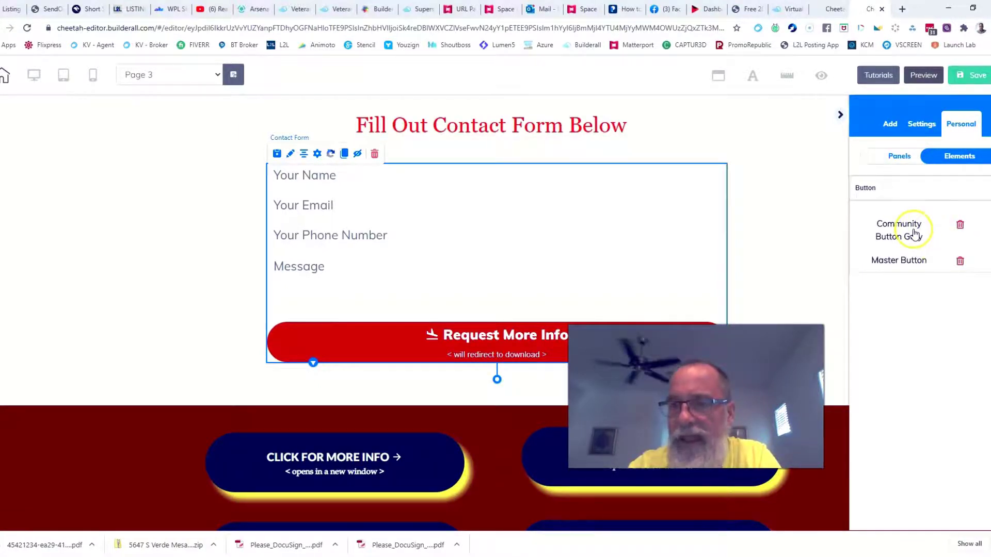
pyautogui.moveTo(915, 235); pyautogui.dragTo(780, 159)
pyautogui.click(702, 114)
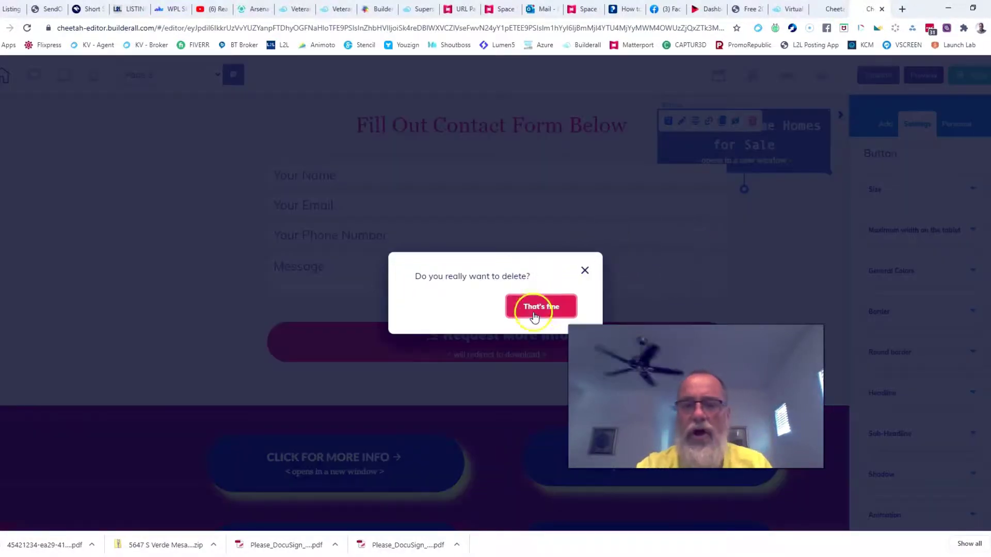
# Delete the added button and review the form's email, fields and Action URL settings.
pyautogui.click(532, 307)
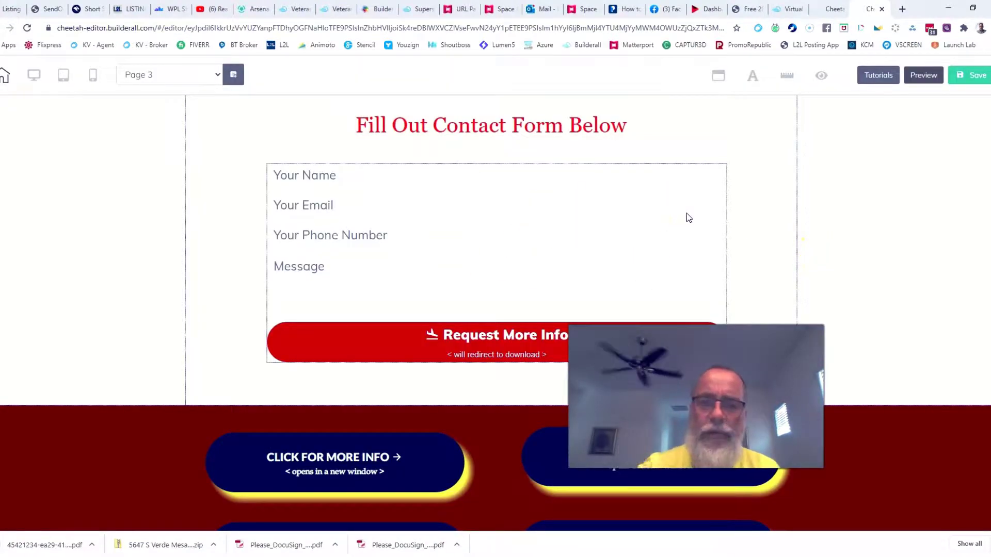
pyautogui.click(432, 286)
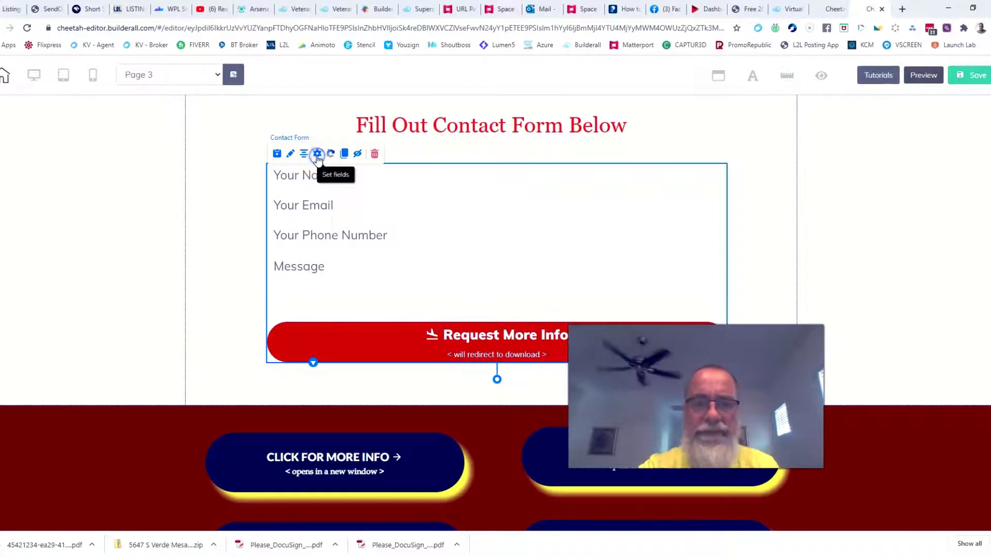
pyautogui.click(317, 154)
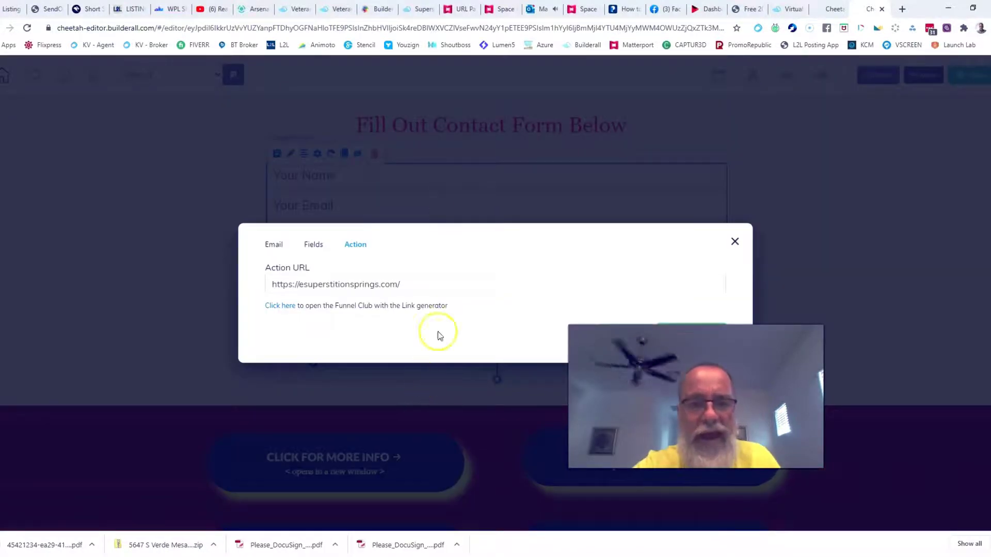
pyautogui.click(735, 241)
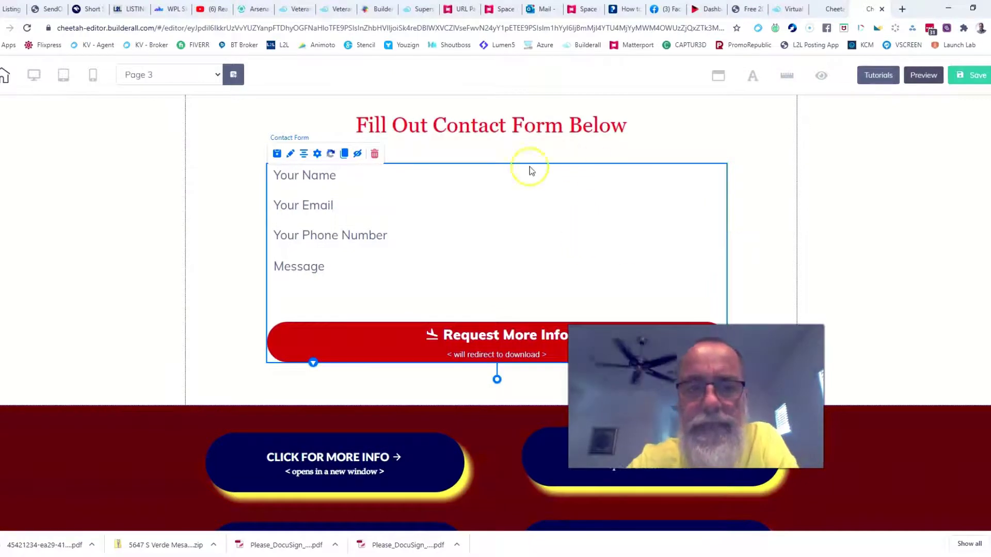
# Look over the form's style and advanced settings, then switch to the veteranhomeloan.info contact page.
pyautogui.click(290, 154)
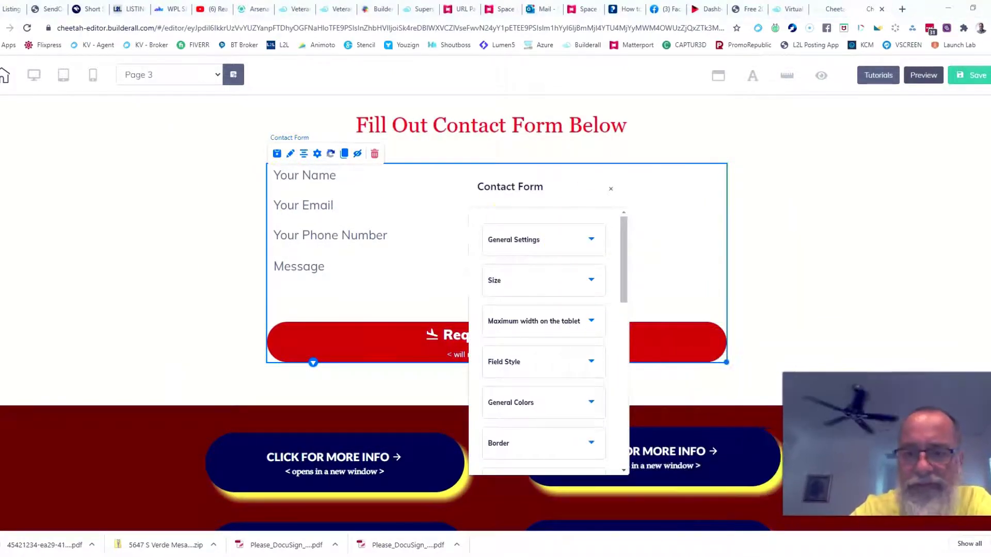
pyautogui.scroll(-10, 473, 296)
pyautogui.click(511, 305)
pyautogui.scroll(4, 562, 310)
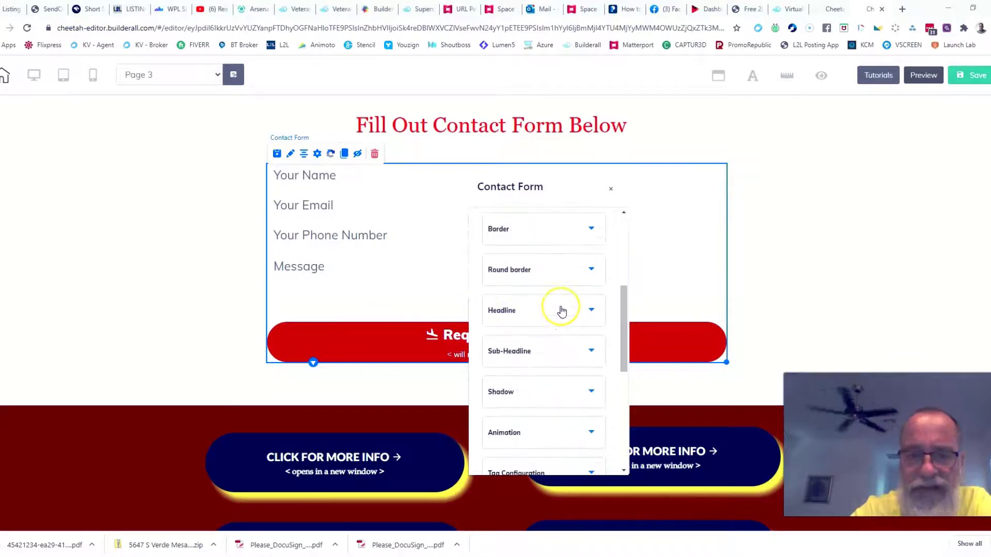
pyautogui.scroll(-6, 562, 309)
pyautogui.scroll(5, 562, 310)
pyautogui.click(610, 188)
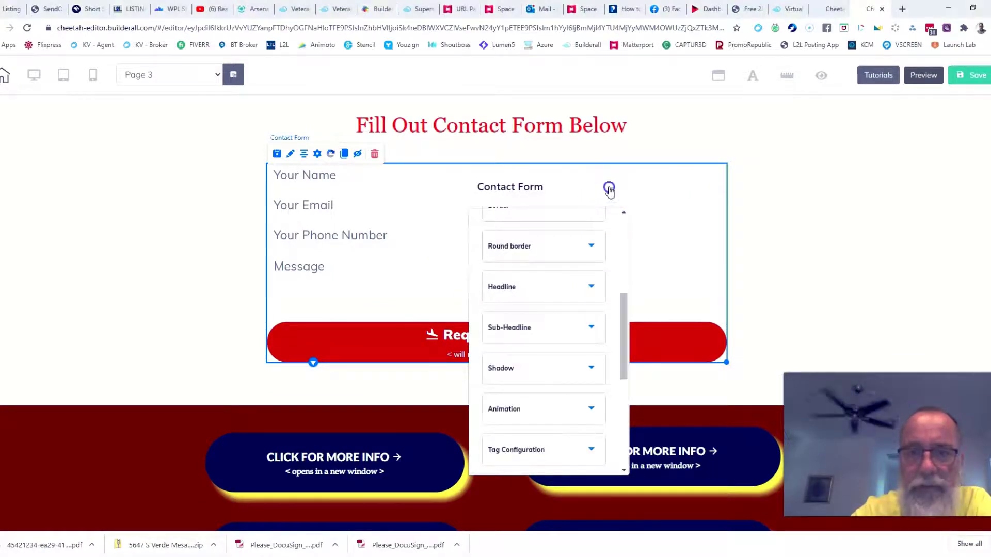
pyautogui.click(334, 9)
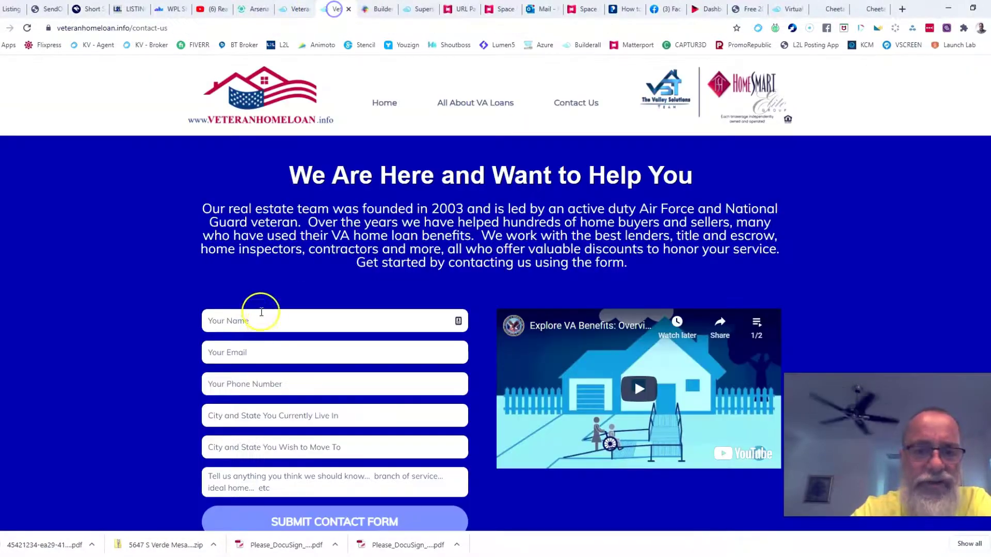
# Compare the contact forms on veteranhomeloan.info, nichifyrealestate.com's apply page and Superstition Springs, then go to Outlook.
pyautogui.scroll(-2, 263, 289)
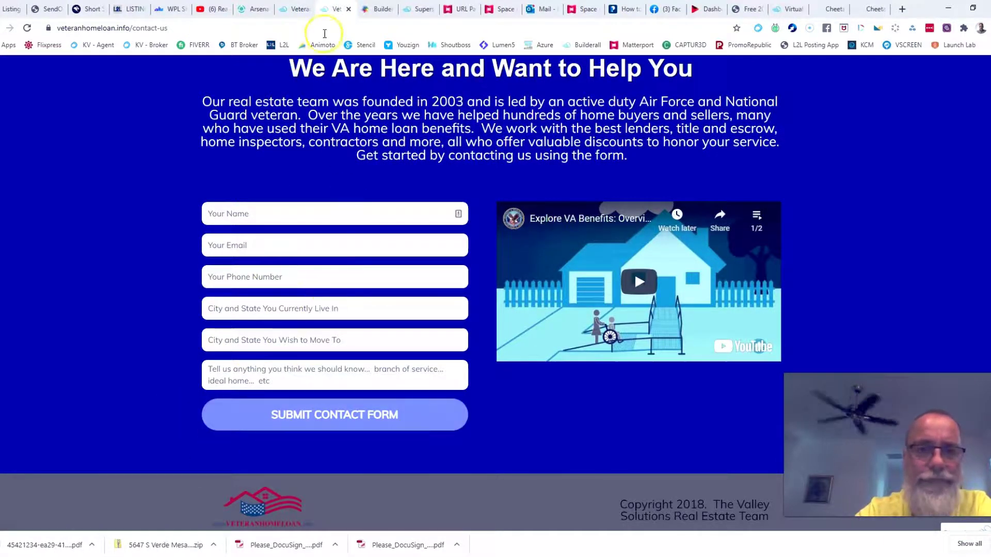
pyautogui.click(379, 9)
pyautogui.scroll(-2, 393, 388)
pyautogui.scroll(-3, 392, 388)
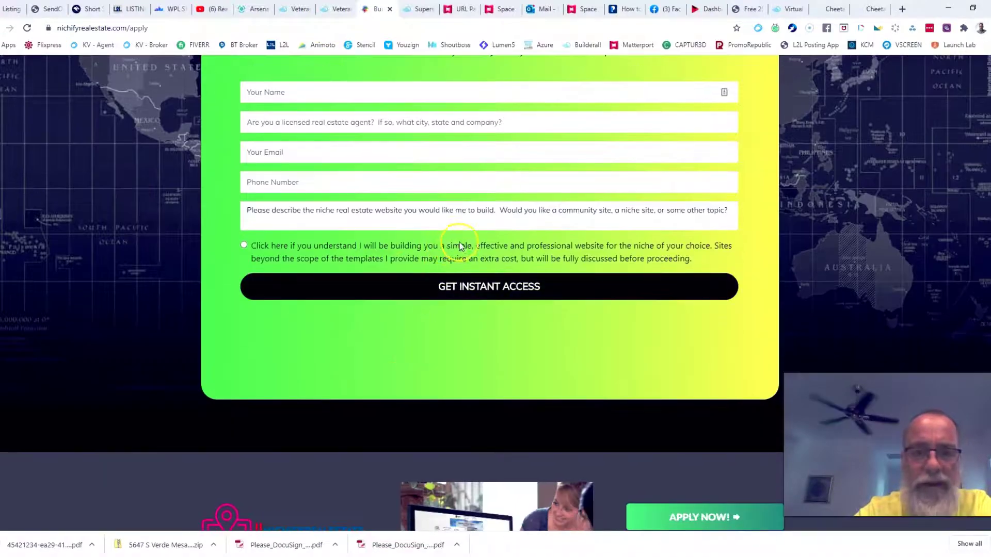
pyautogui.scroll(5, 457, 245)
pyautogui.click(419, 8)
pyautogui.scroll(-15, 719, 339)
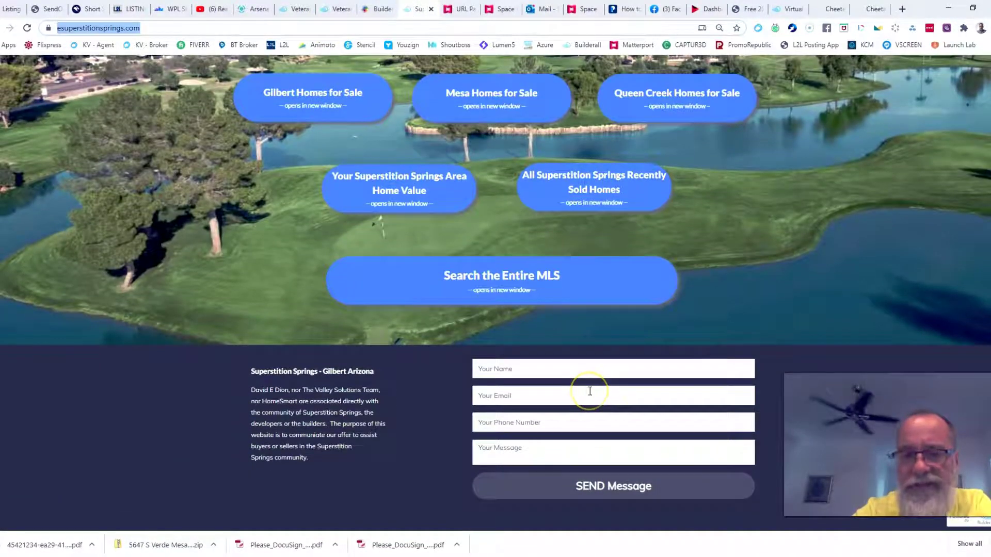
pyautogui.click(542, 9)
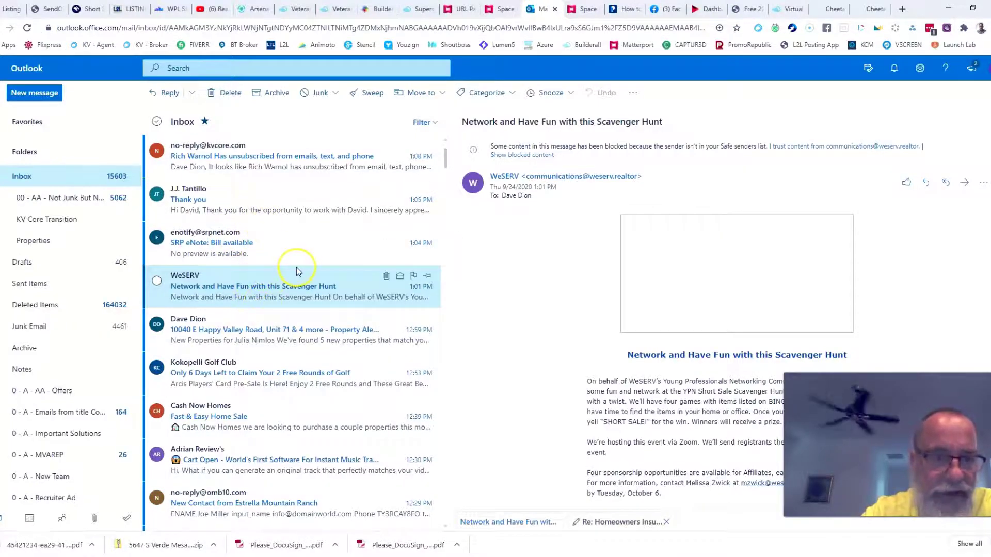
# Switch from the Outlook inbox back to the Cheetah page editor.
pyautogui.click(854, 9)
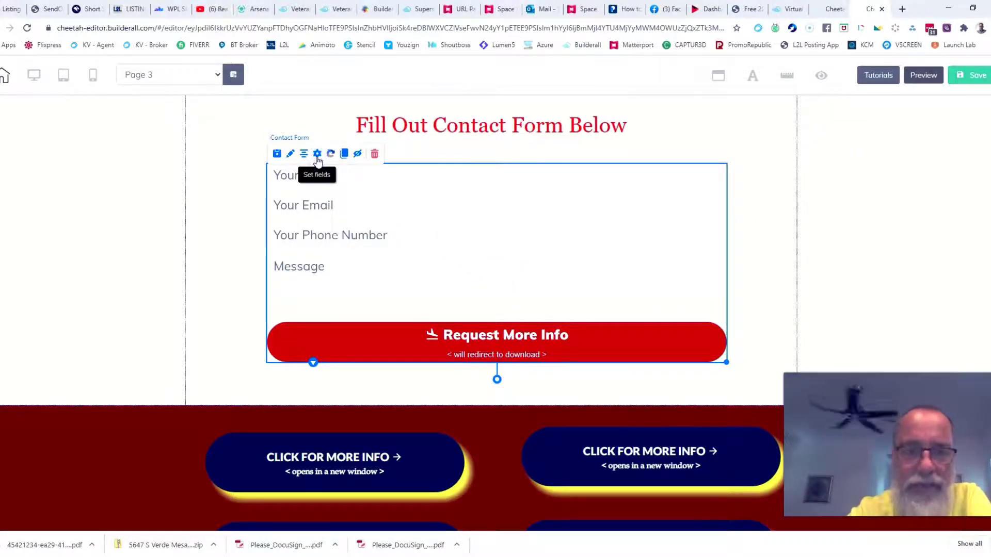
# Check that the contact form's Email Receiver is the site owner's address, then save the form settings.
pyautogui.click(330, 180)
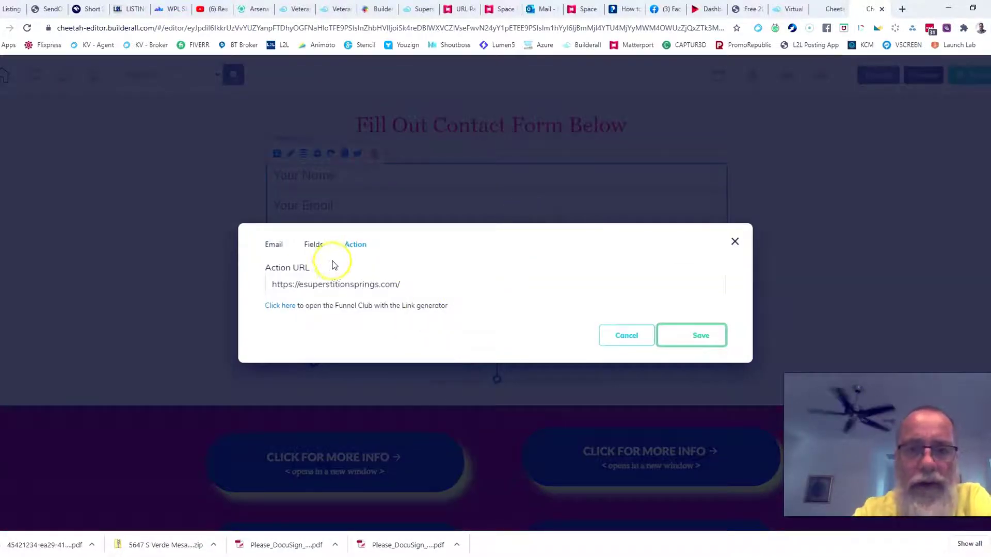
pyautogui.click(272, 244)
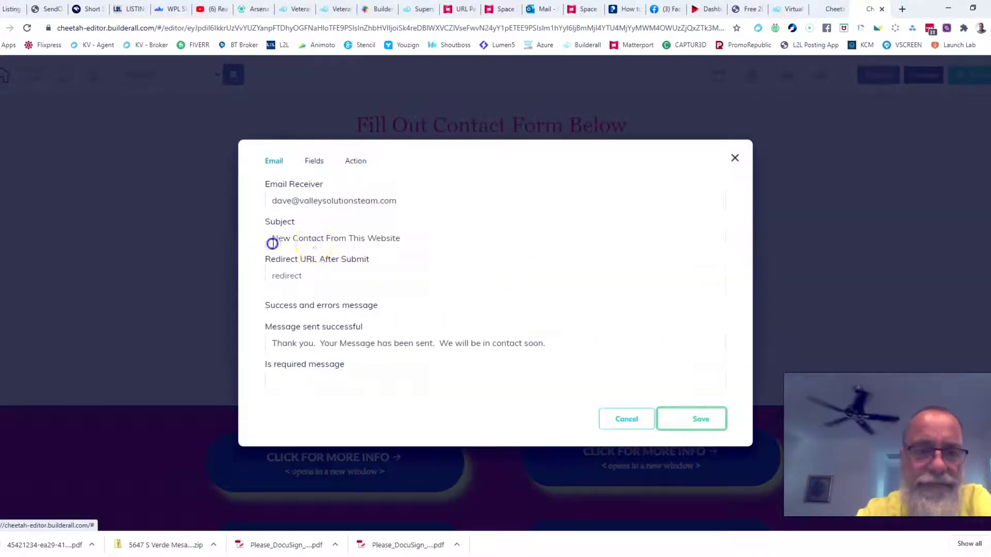
pyautogui.click(407, 201)
pyautogui.click(689, 420)
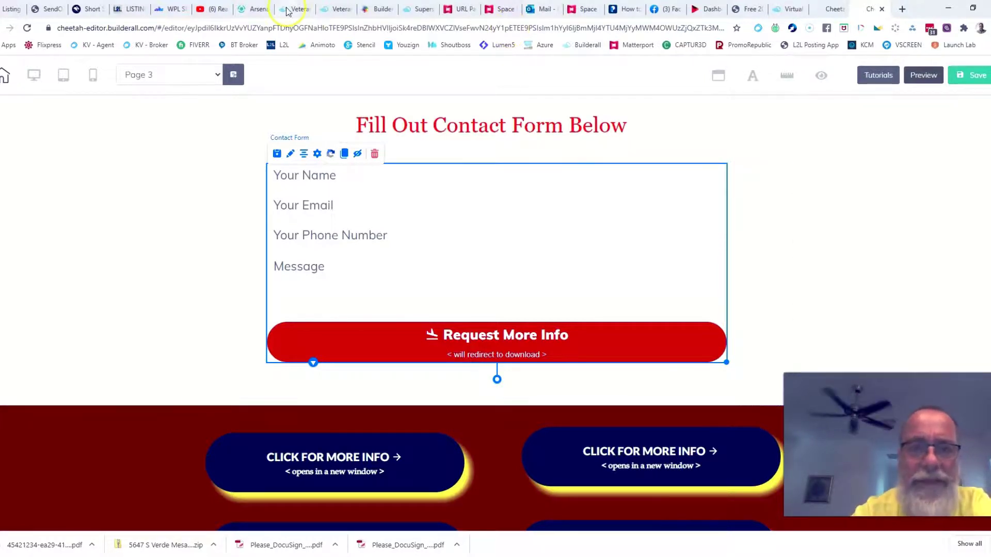
pyautogui.click(543, 10)
pyautogui.click(214, 66)
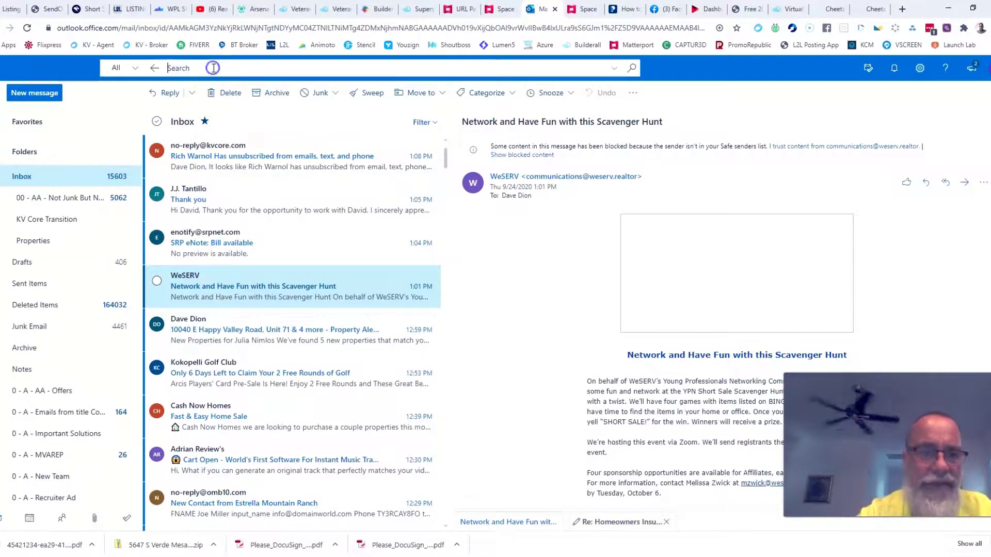
pyautogui.write('veteran')
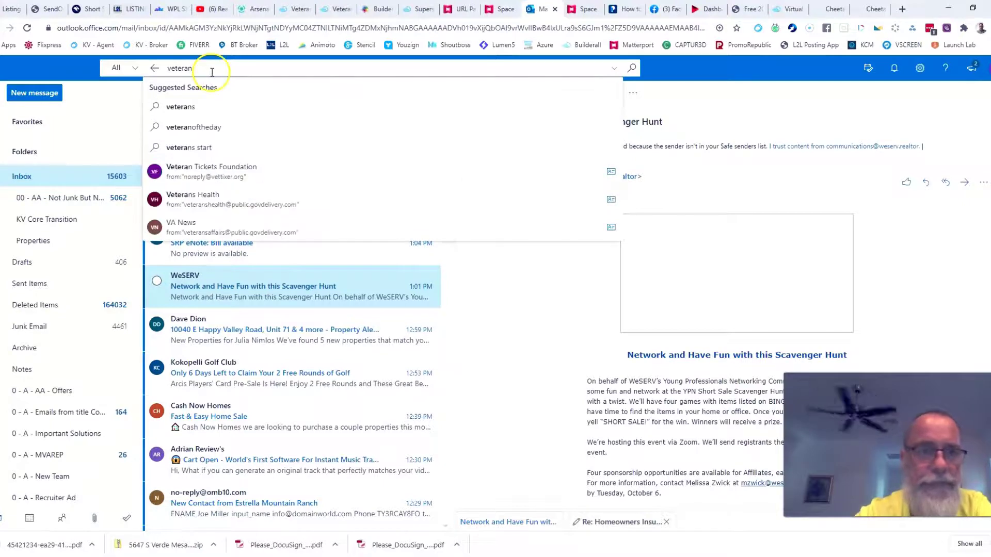
pyautogui.press('Return')
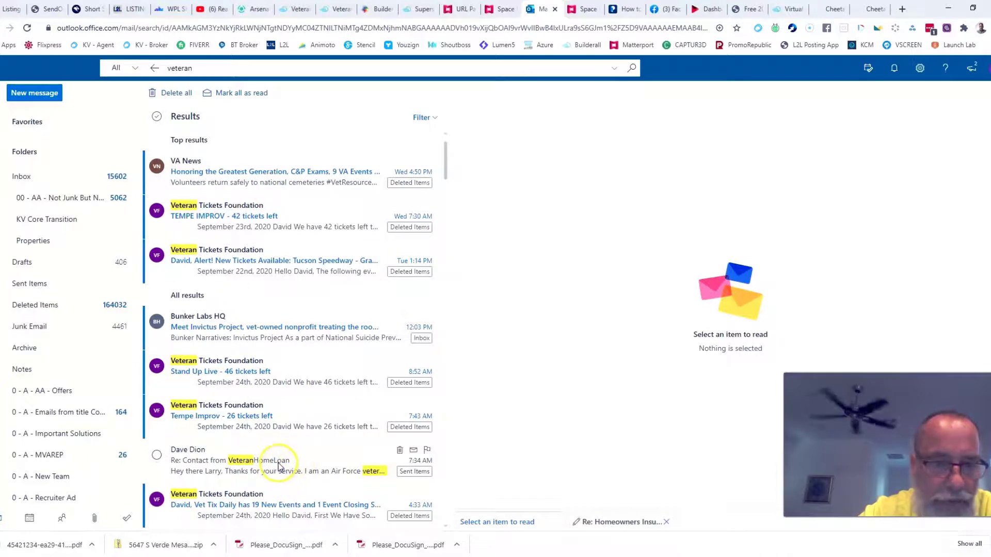
pyautogui.scroll(-2, 279, 466)
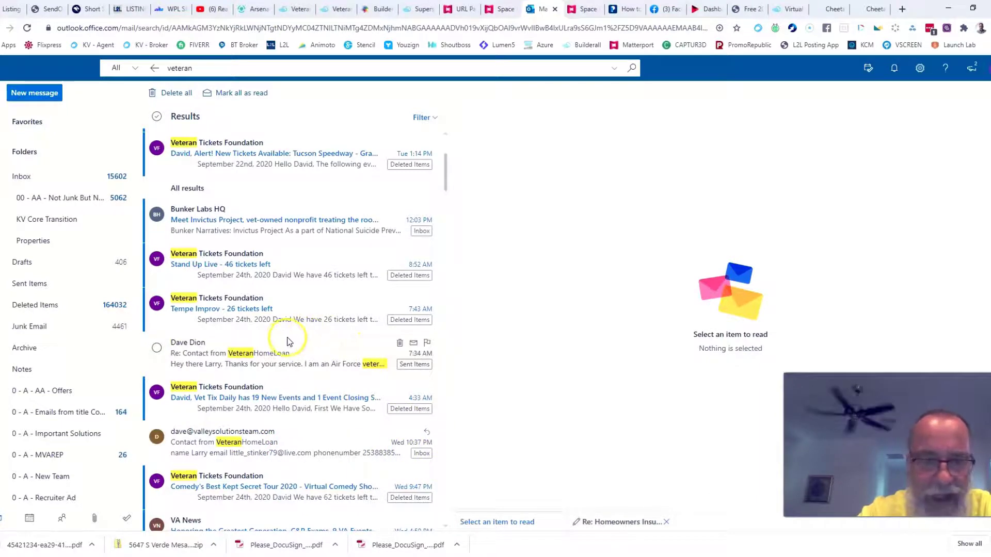
pyautogui.click(277, 438)
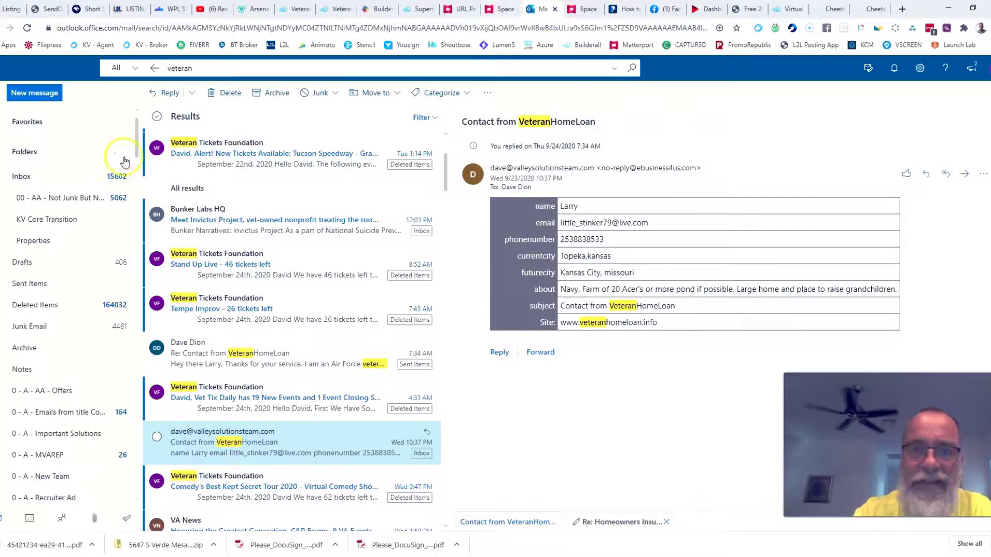
pyautogui.click(19, 176)
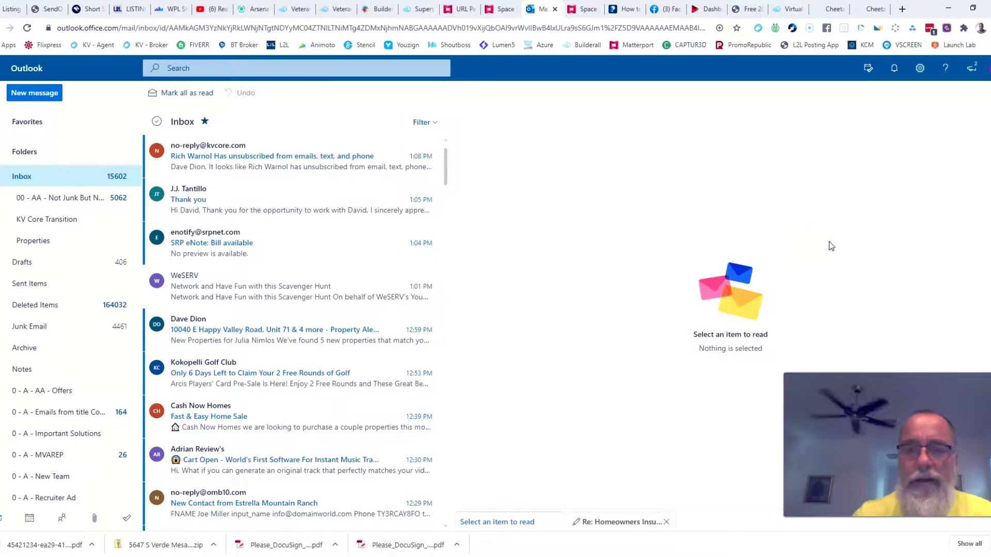
pyautogui.click(874, 9)
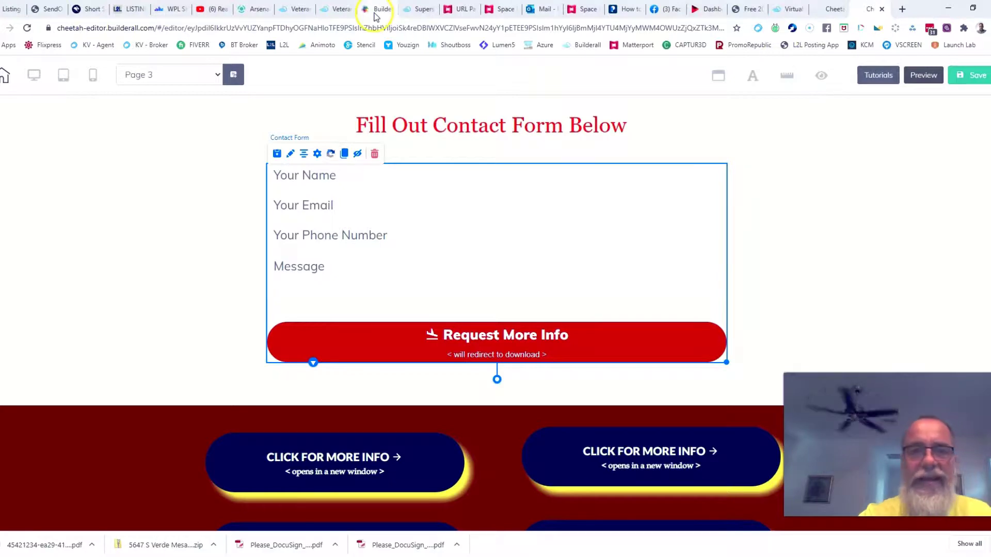
# Look over the veteranhomeloan.info home page.
pyautogui.click(336, 8)
pyautogui.scroll(3, 912, 330)
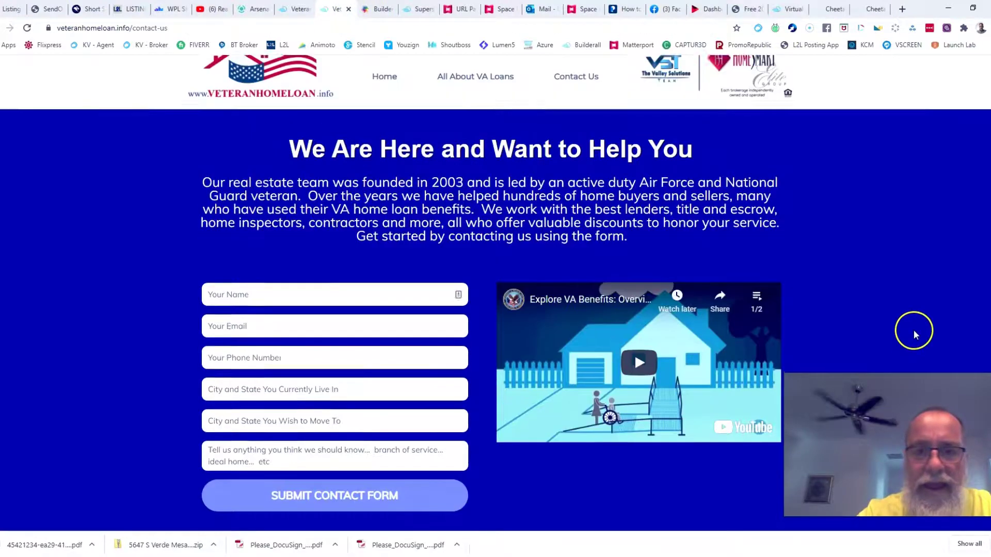
pyautogui.click(389, 103)
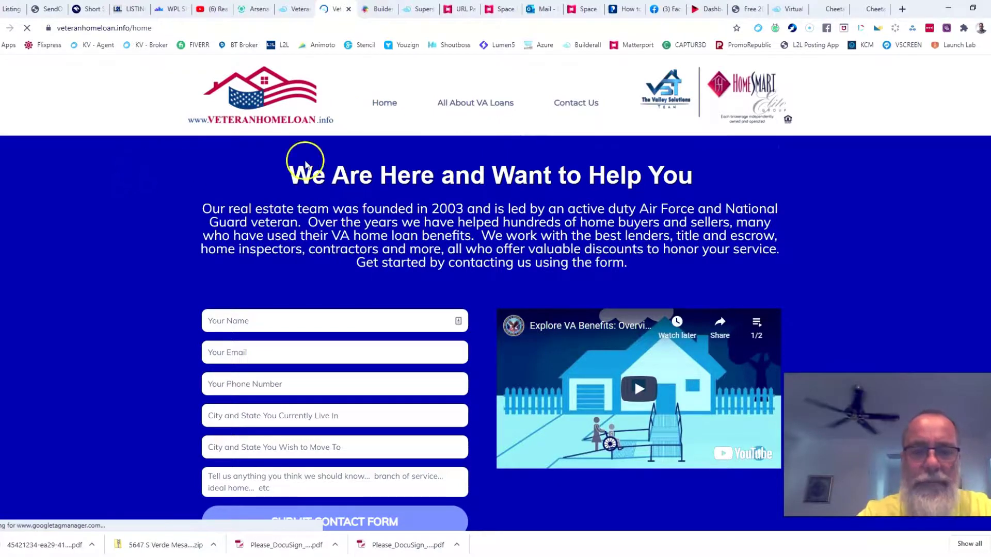
pyautogui.scroll(-4, 375, 297)
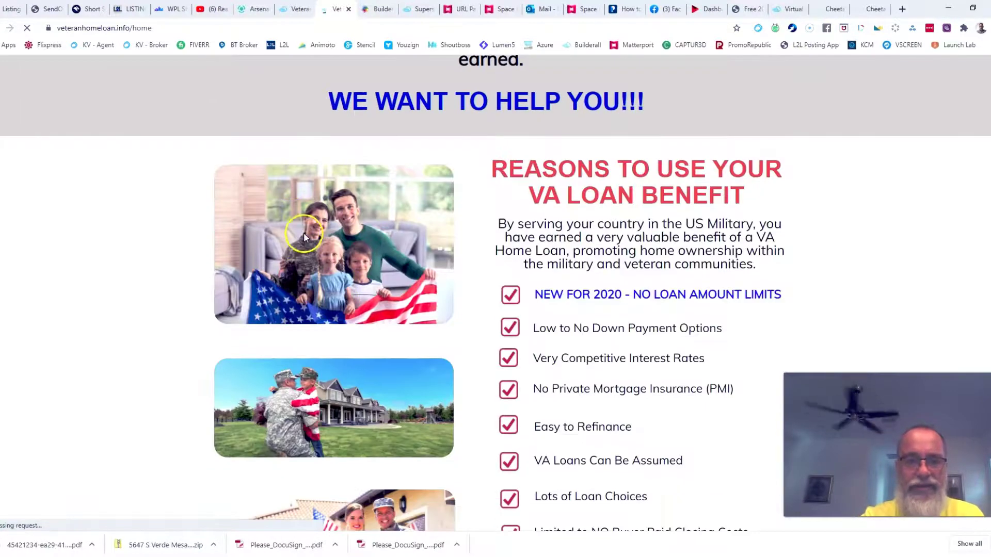
pyautogui.scroll(-5, 291, 240)
pyautogui.scroll(9, 519, 265)
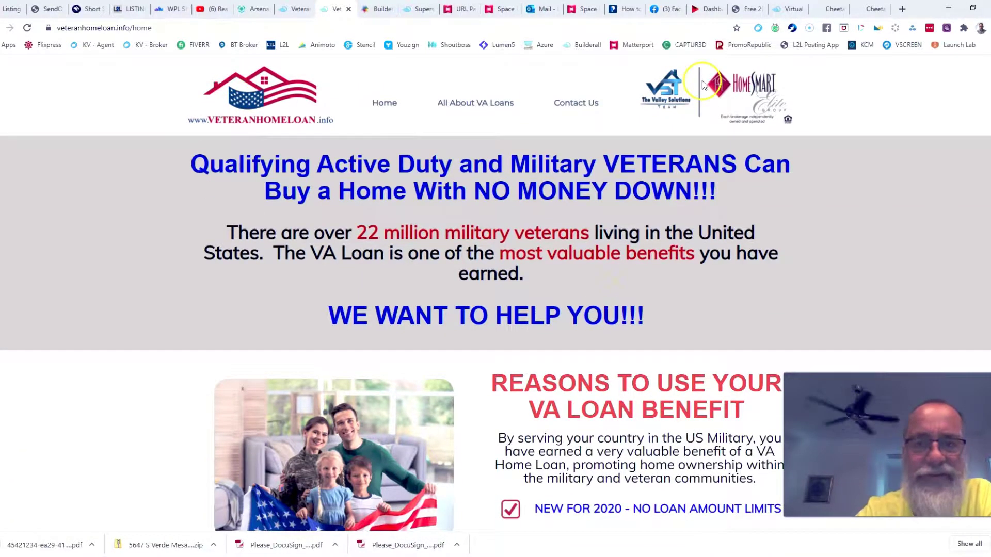
# Review the Superstition Springs example site.
pyautogui.click(410, 10)
pyautogui.scroll(10, 884, 305)
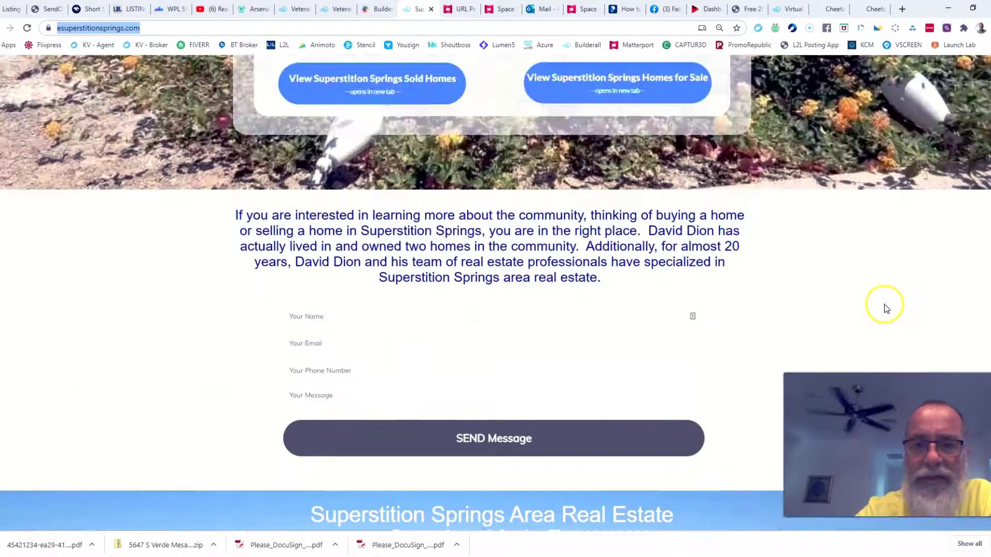
pyautogui.scroll(5, 802, 319)
pyautogui.scroll(-6, 865, 301)
pyautogui.scroll(6, 850, 300)
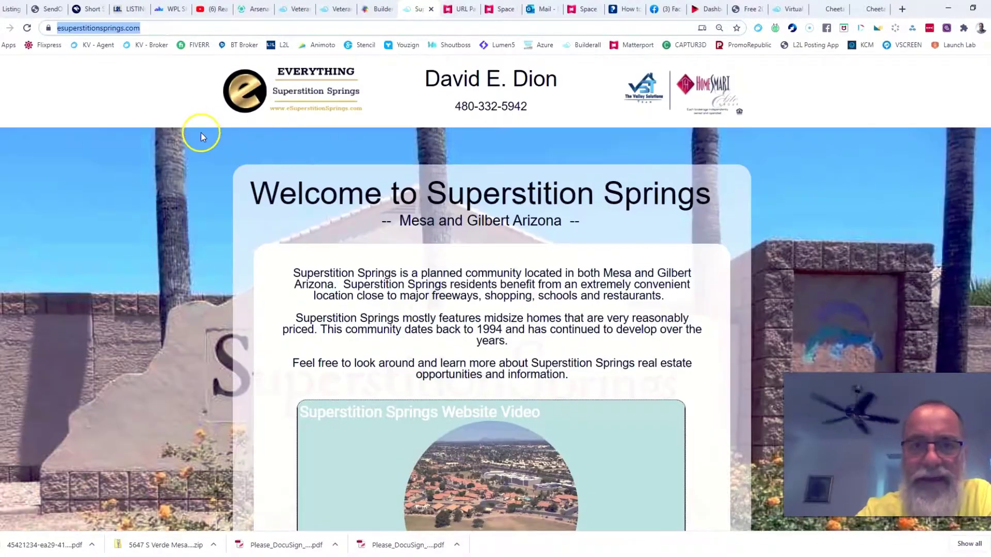
# Go from the nichifyrealestate.com apply page to its home page and browse its sections.
pyautogui.click(379, 8)
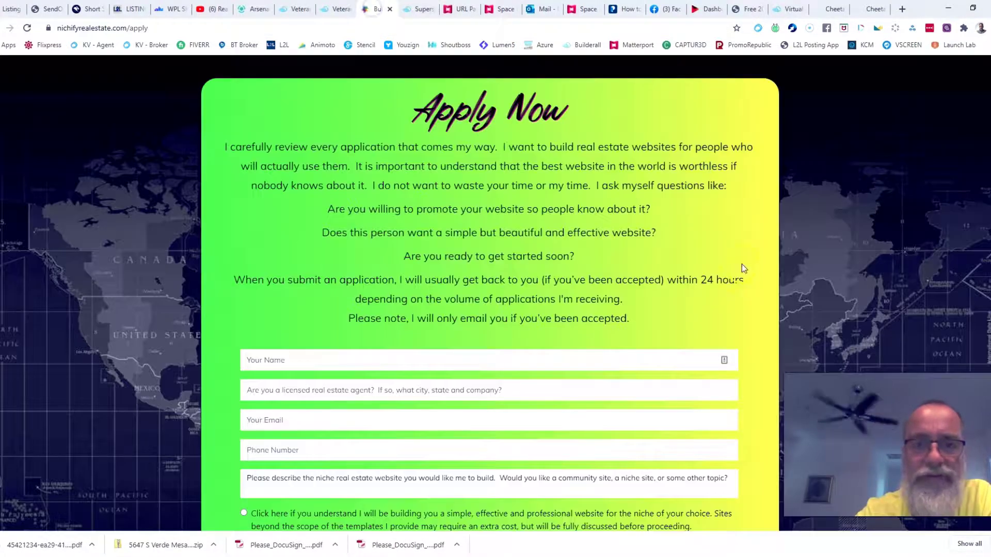
pyautogui.scroll(-6, 742, 264)
pyautogui.scroll(10, 593, 233)
pyautogui.click(475, 80)
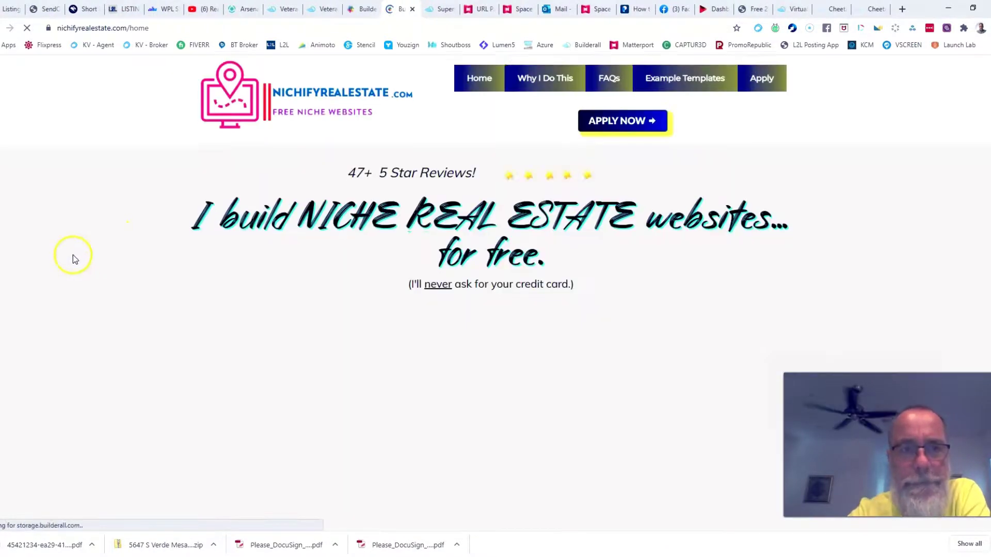
pyautogui.scroll(-5, 74, 268)
pyautogui.scroll(-6, 73, 272)
pyautogui.scroll(-11, 338, 251)
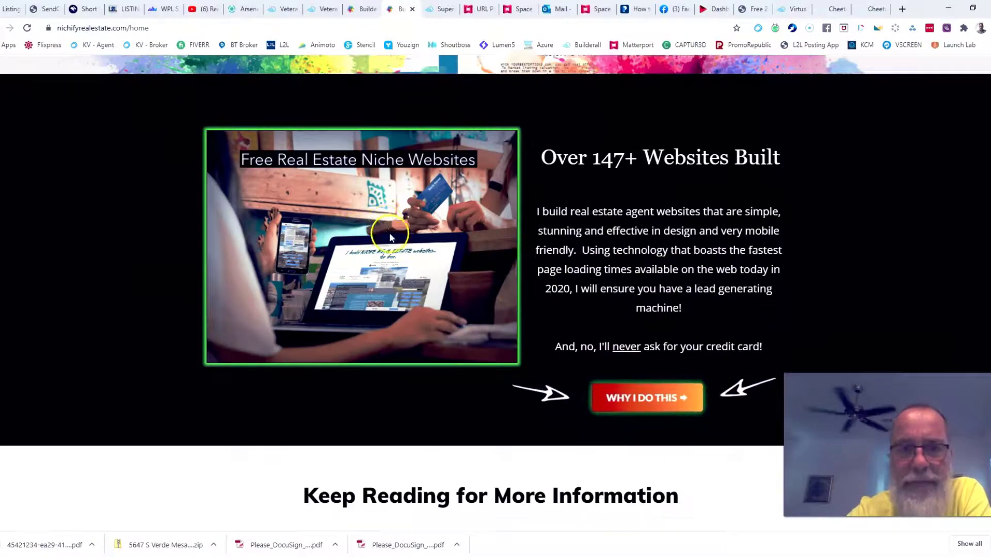
pyautogui.scroll(-15, 326, 232)
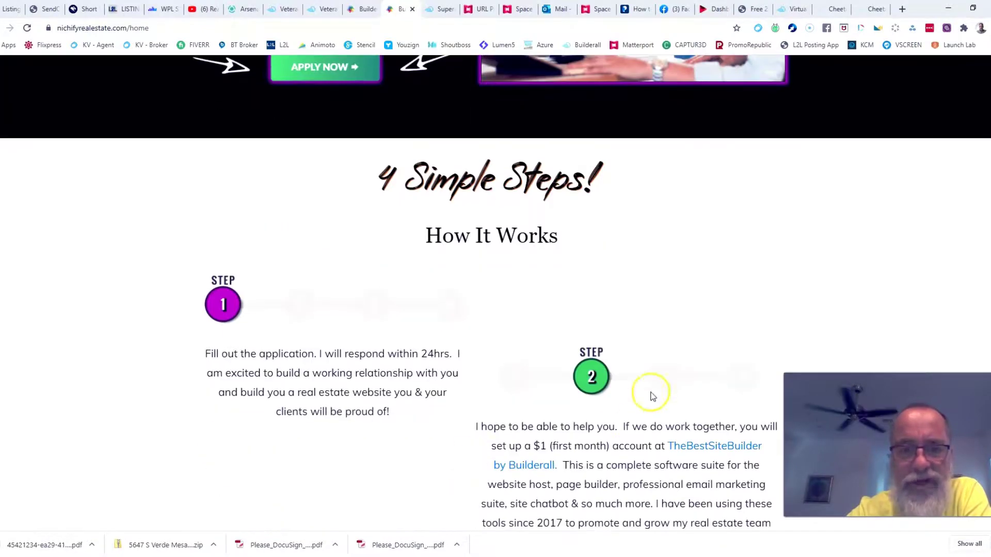
pyautogui.scroll(6, 406, 232)
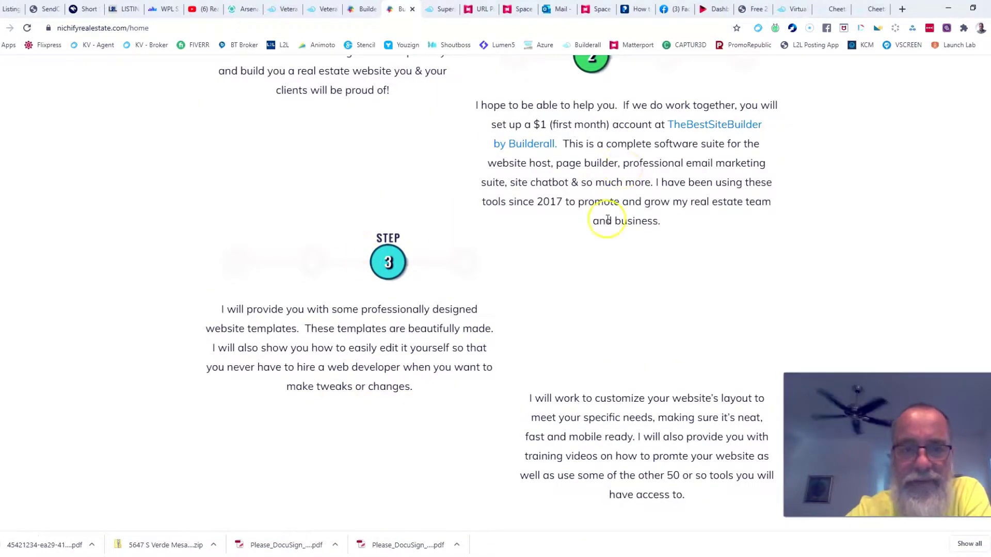
pyautogui.scroll(-14, 592, 217)
pyautogui.scroll(18, 664, 322)
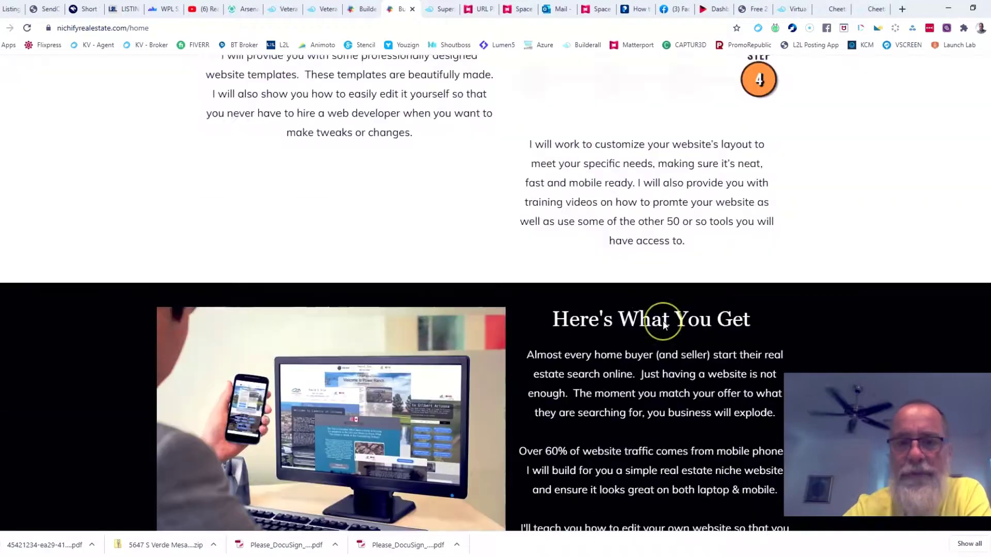